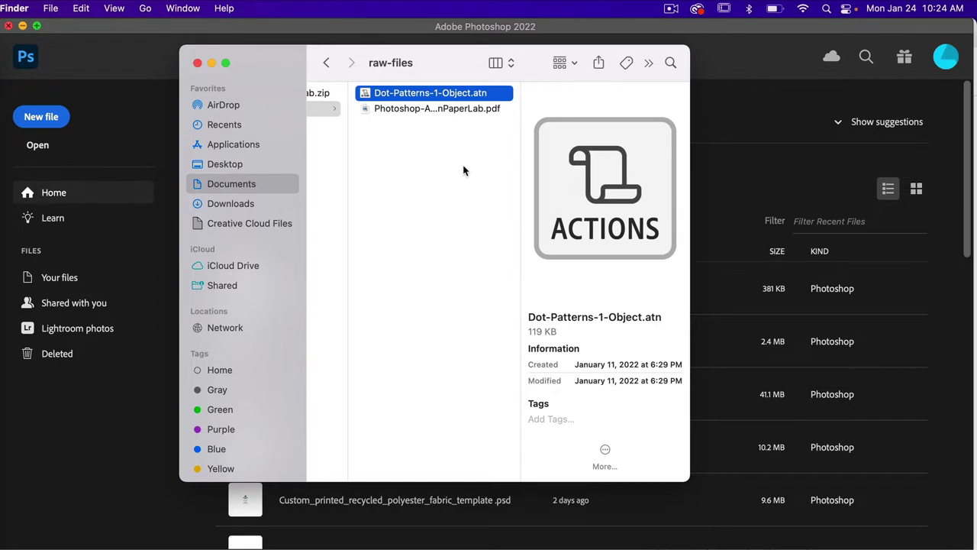
Switch to Photoshop and create a 1200 x 1200 px document at 300 ppi with a transparent background
click(134, 75)
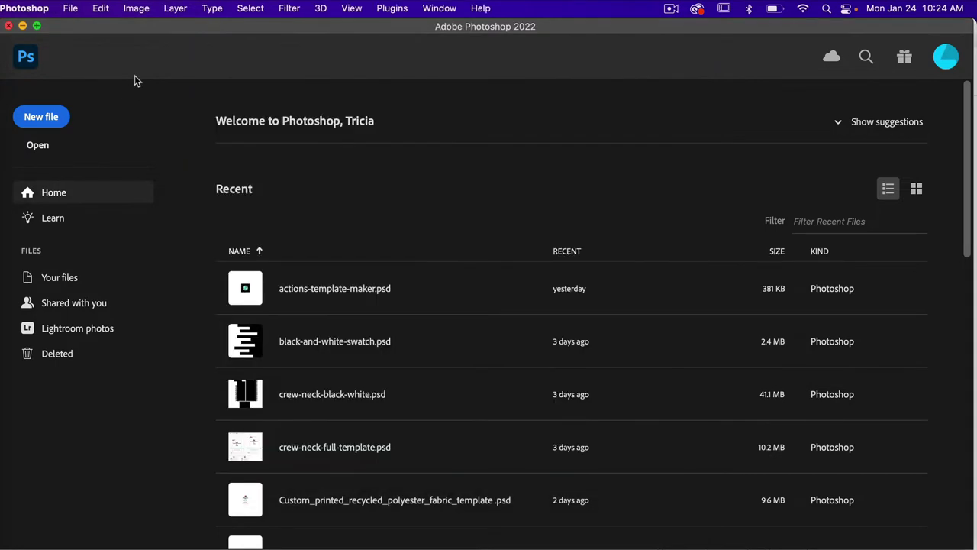
click(58, 121)
click(300, 181)
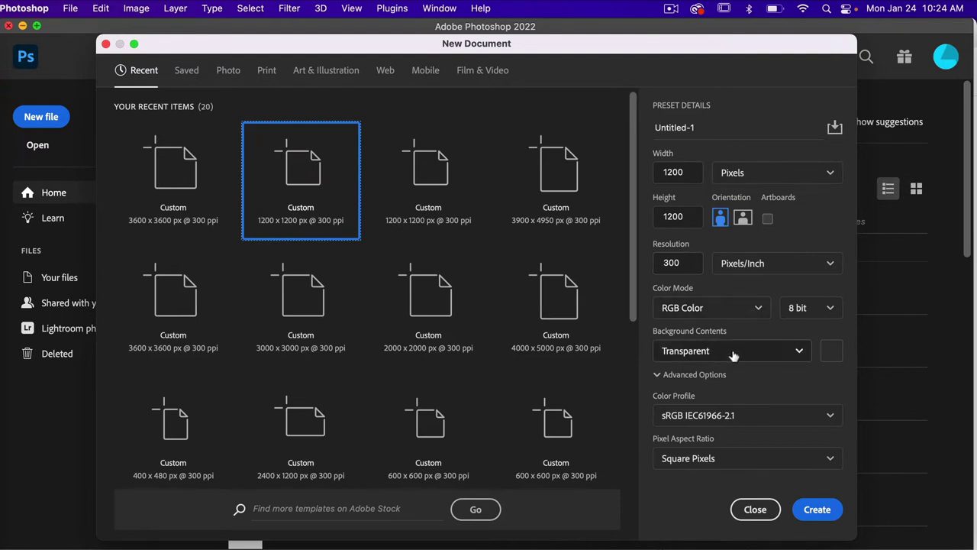
click(818, 516)
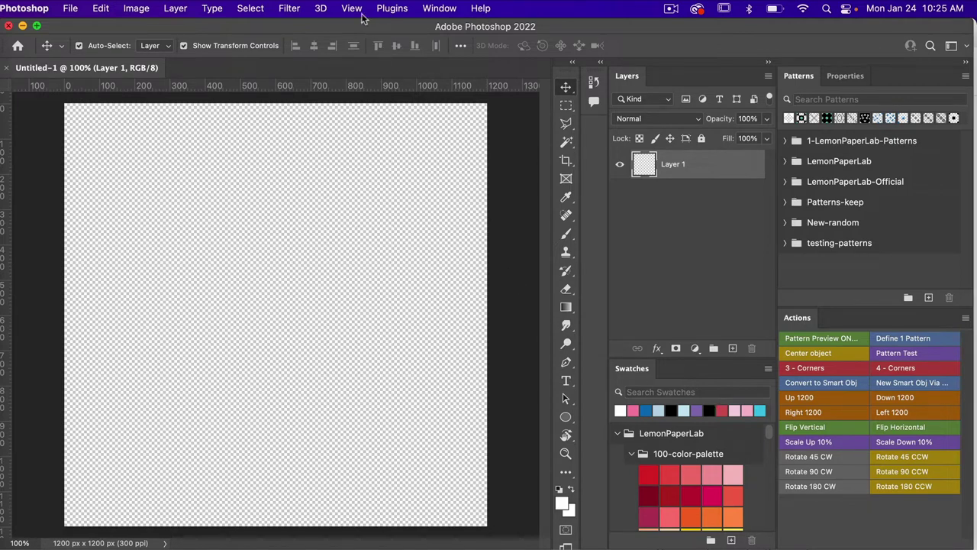
Turn off Button Mode for the actions so they are shown as a list of sets
click(440, 9)
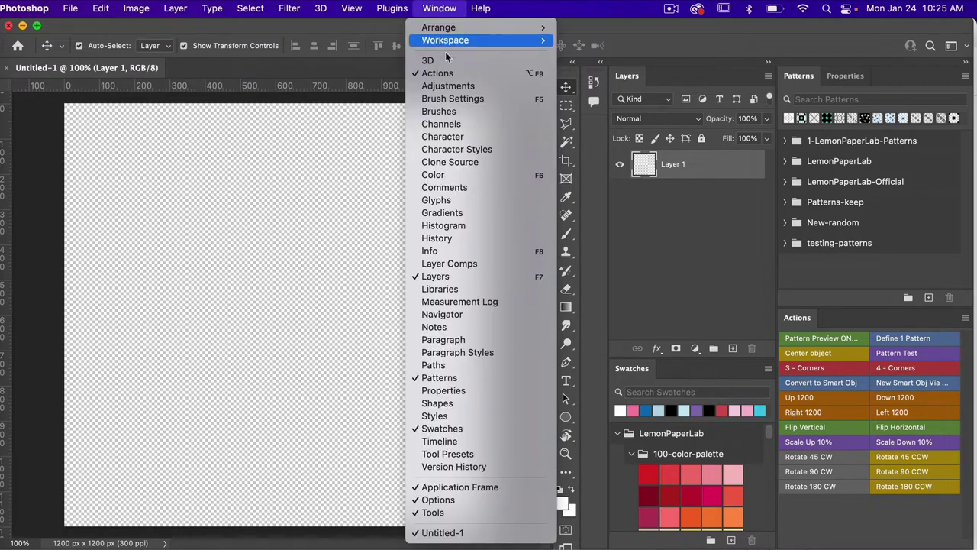
click(809, 326)
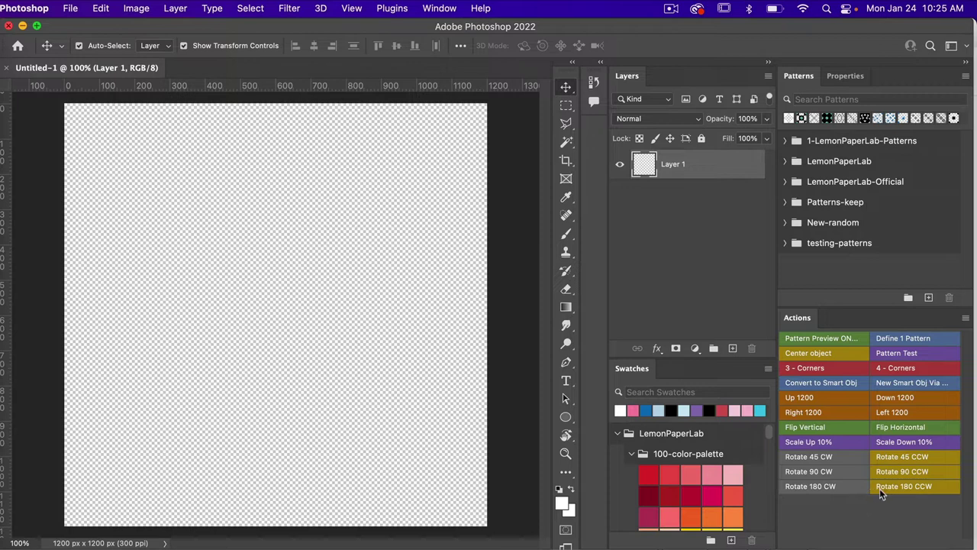
click(966, 317)
click(872, 92)
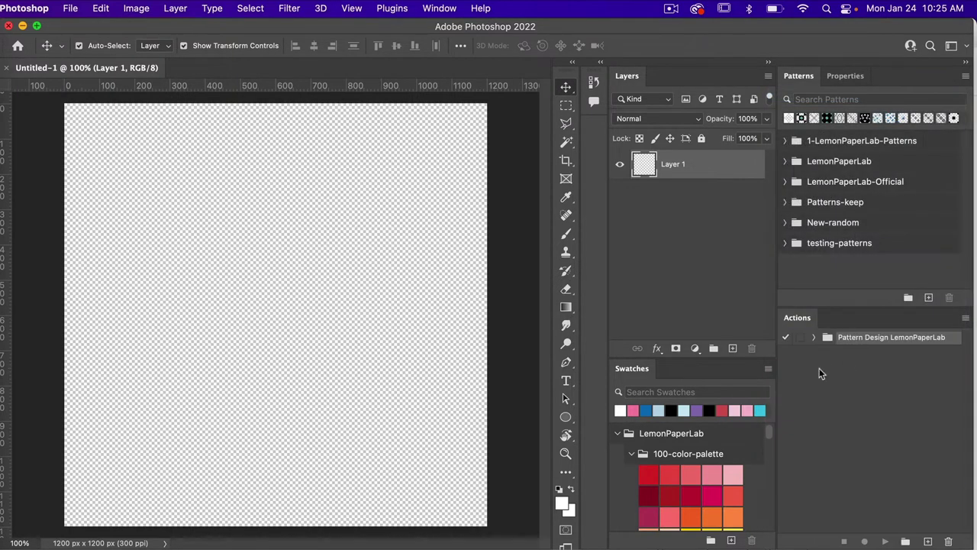
click(854, 378)
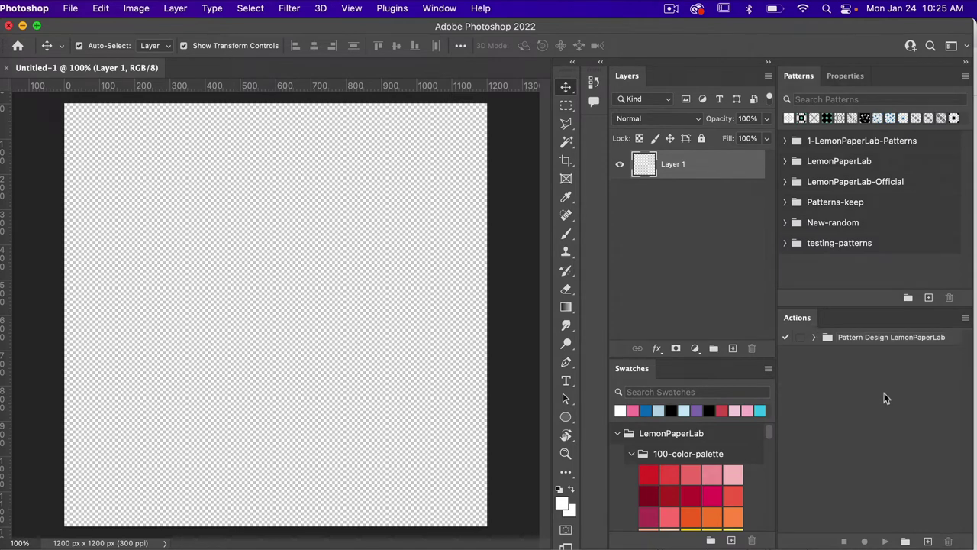
Load the action set file Dot-Patterns-1-Object.atn from the raw-files folder
click(966, 321)
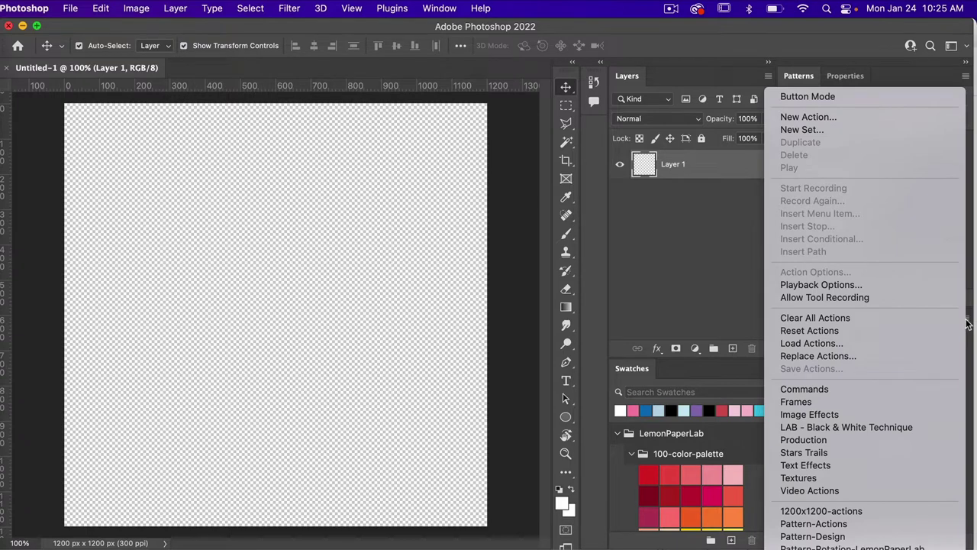
click(842, 344)
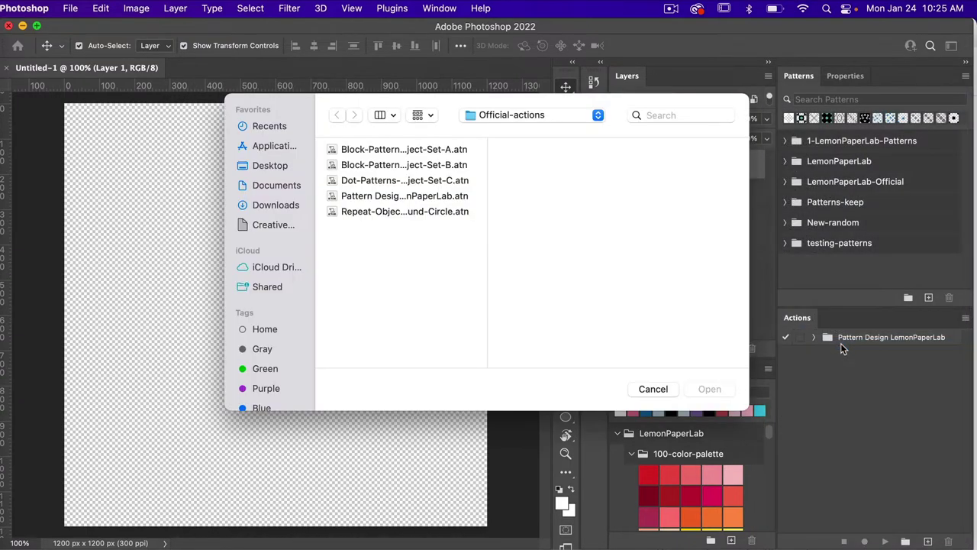
click(534, 114)
click(578, 157)
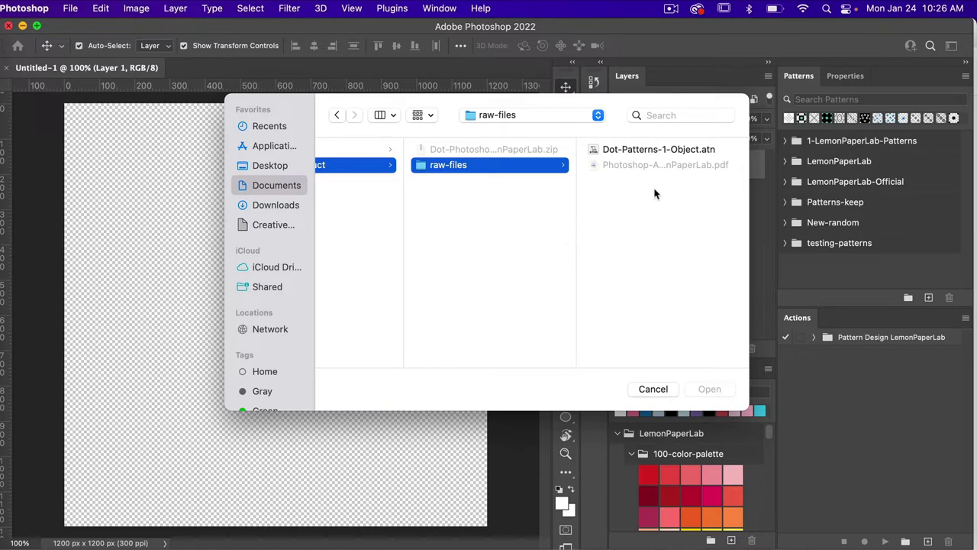
click(645, 151)
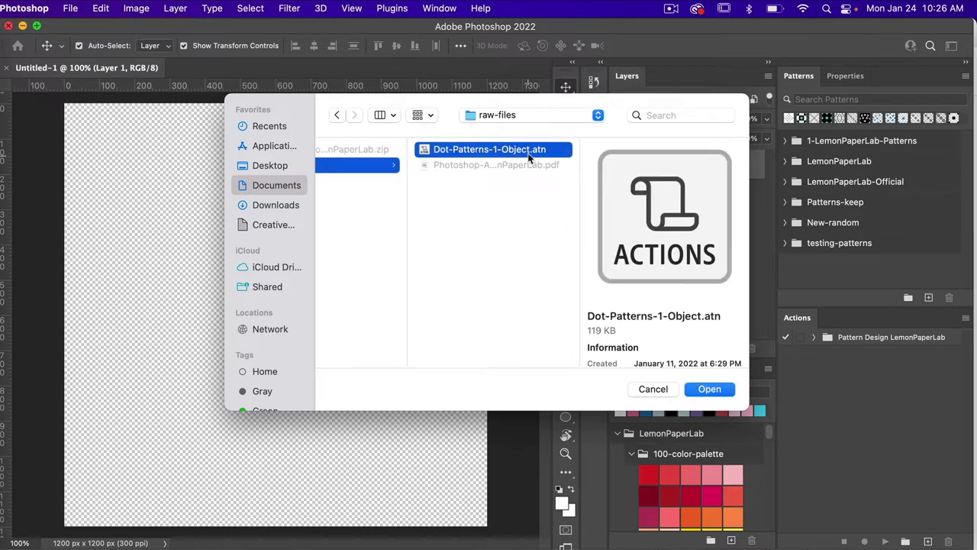
click(716, 389)
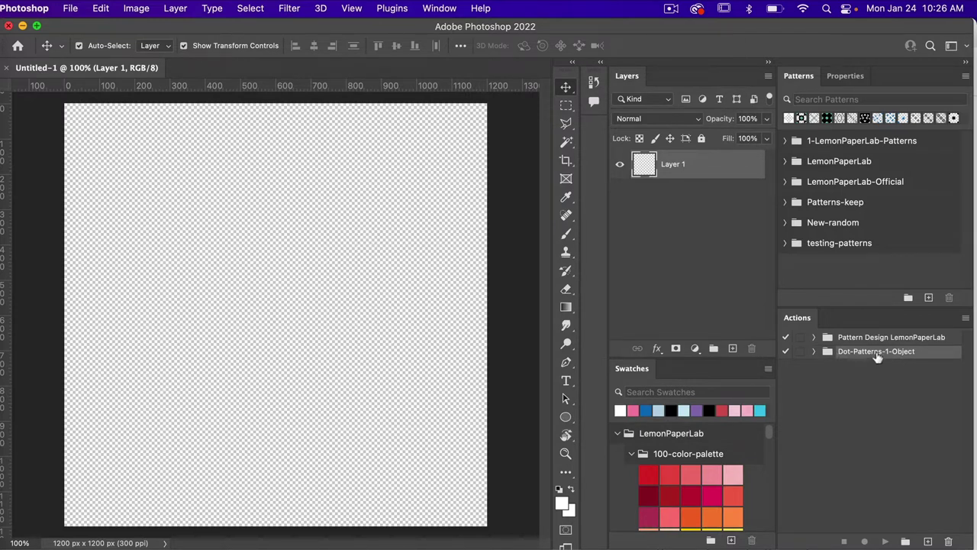
Expand the Dot-Patterns-1-Object action set and look through the actions it contains
click(813, 352)
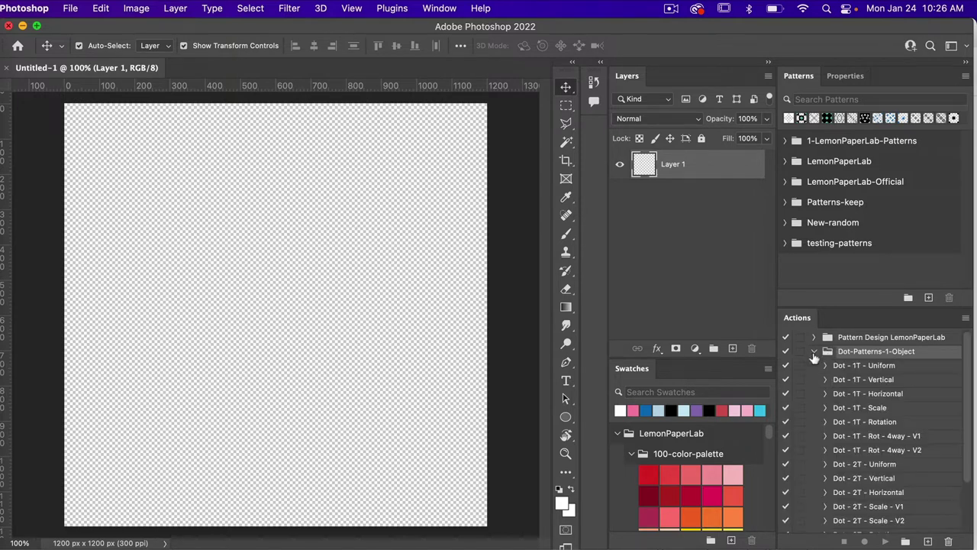
scroll(881, 424, down, 1)
scroll(880, 424, down, 4)
scroll(880, 424, up, 5)
Reset the colors to the default black and white and create a black 400 x 400 px ellipse near the canvas center
click(565, 417)
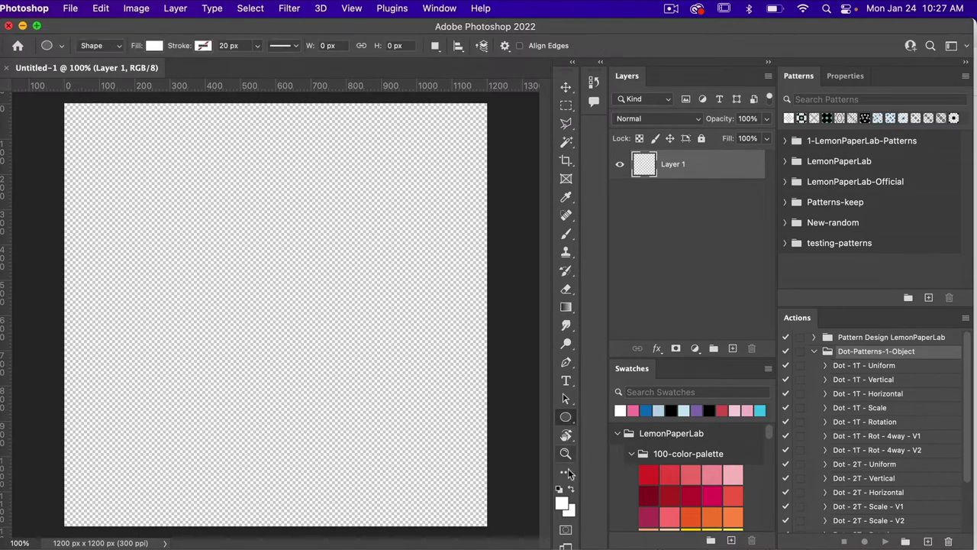
key(d)
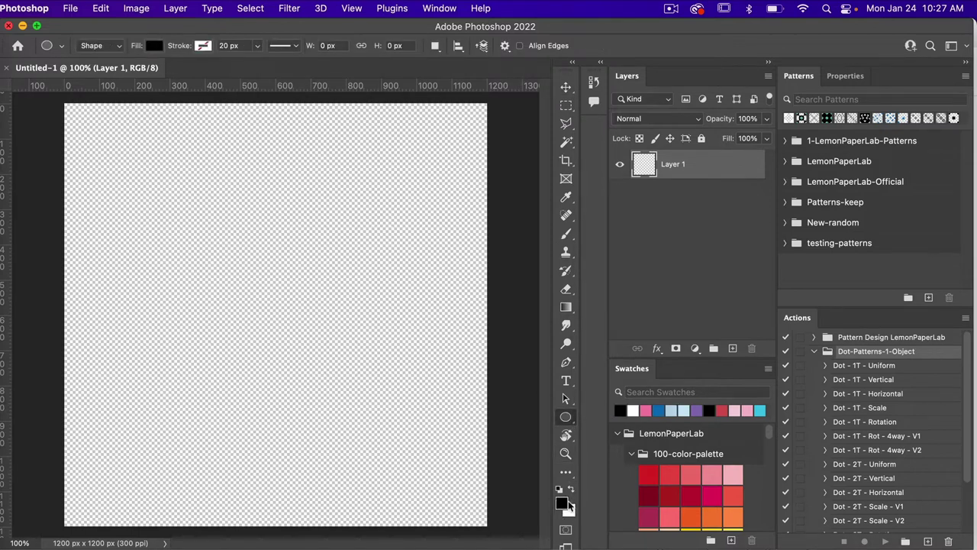
click(275, 281)
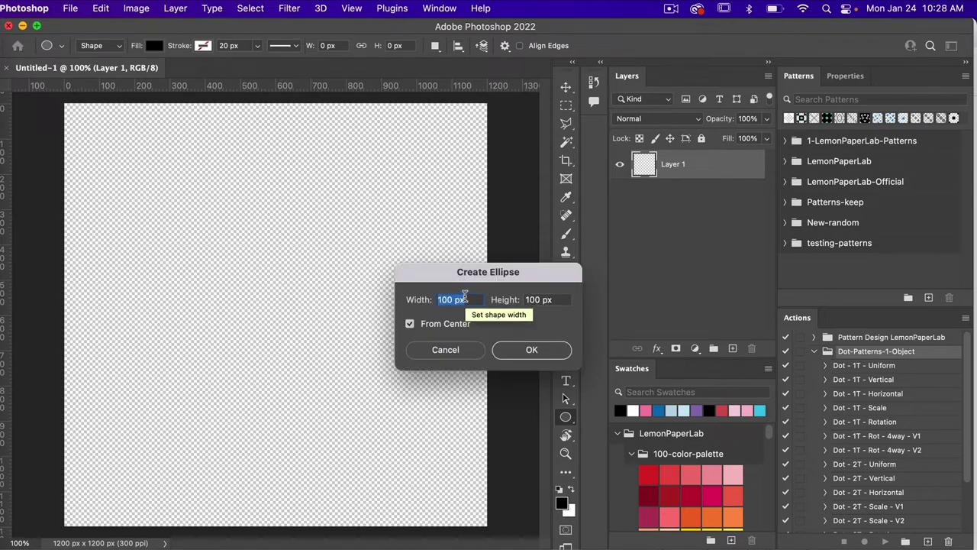
text(400)
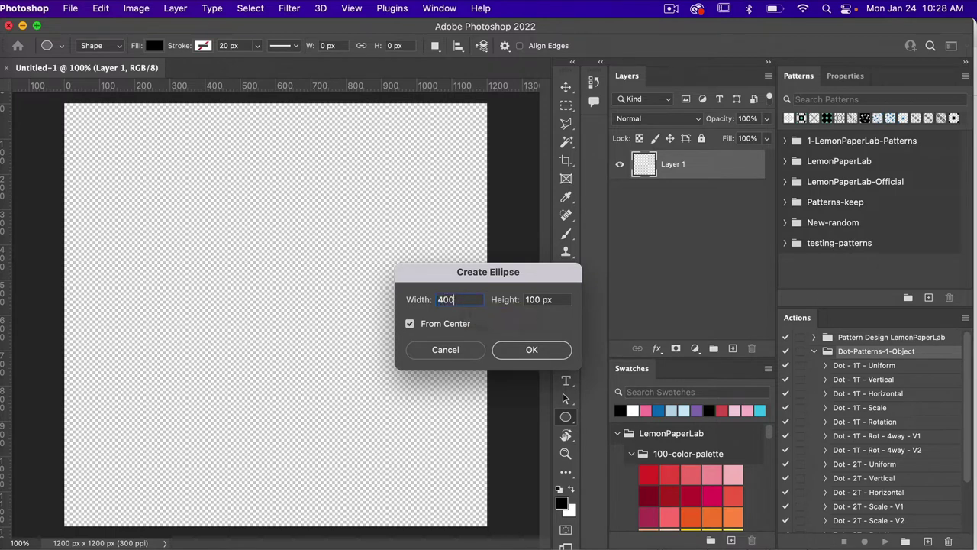
click(545, 298)
text(400)
click(536, 350)
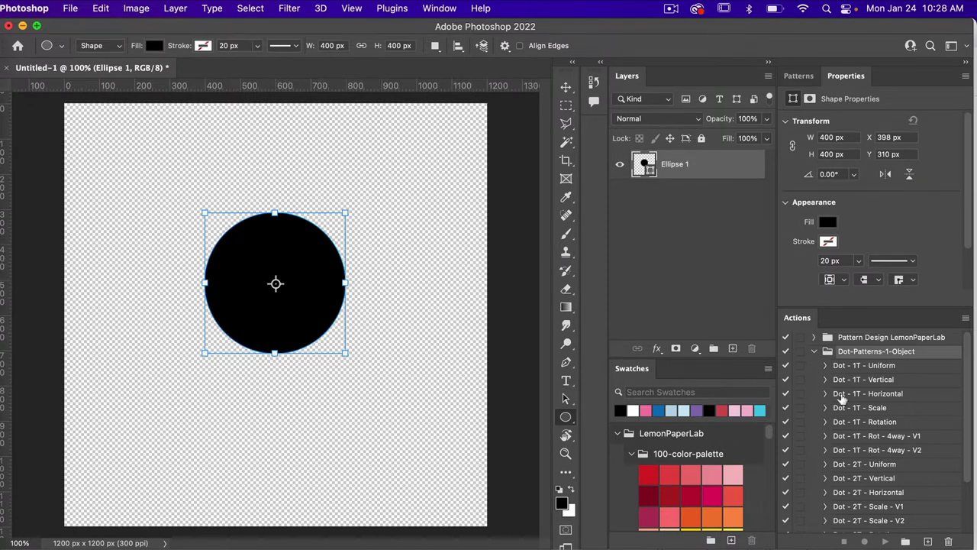
Play the Dot - 1T - Uniform action on the black ellipse
click(875, 367)
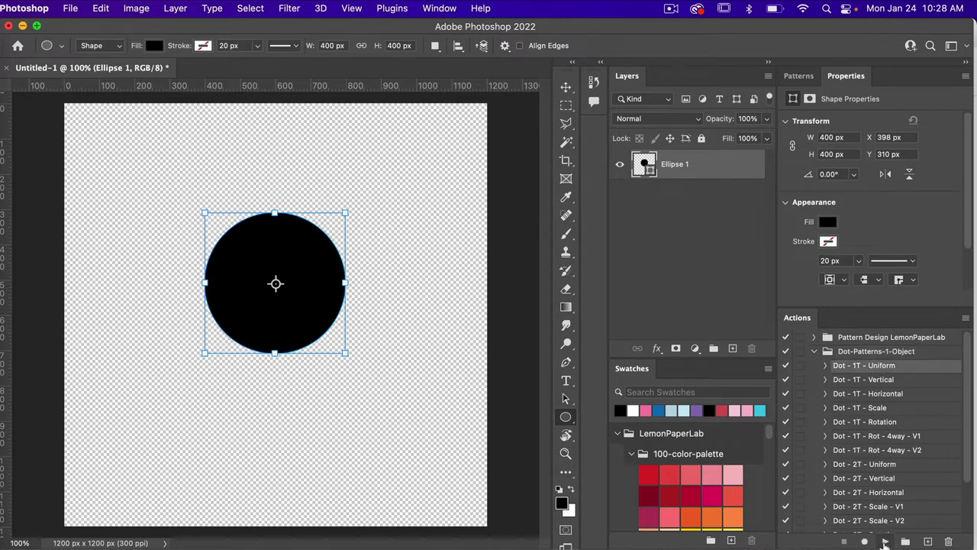
click(885, 542)
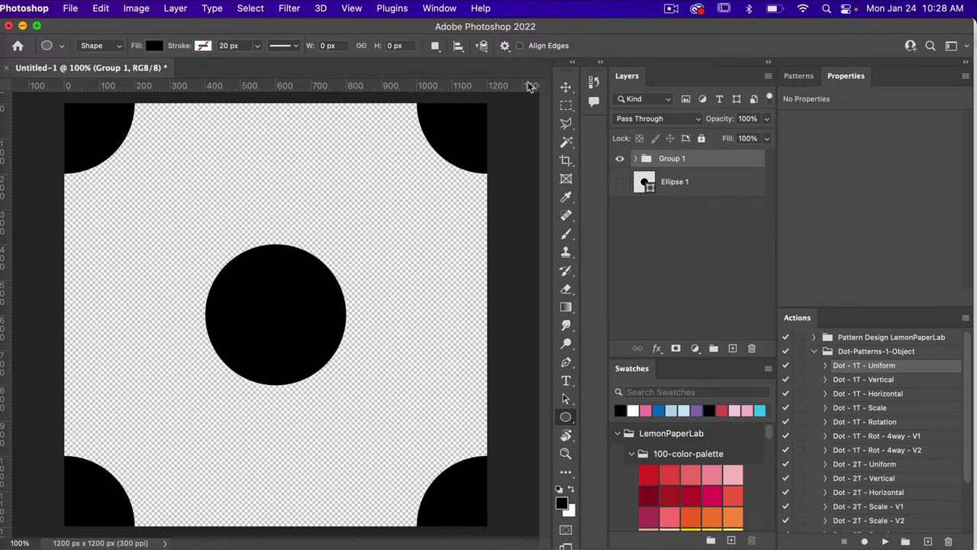
Inspect the layers inside Group 1, collapse it again, and view the dot pattern among the saved patterns
click(440, 8)
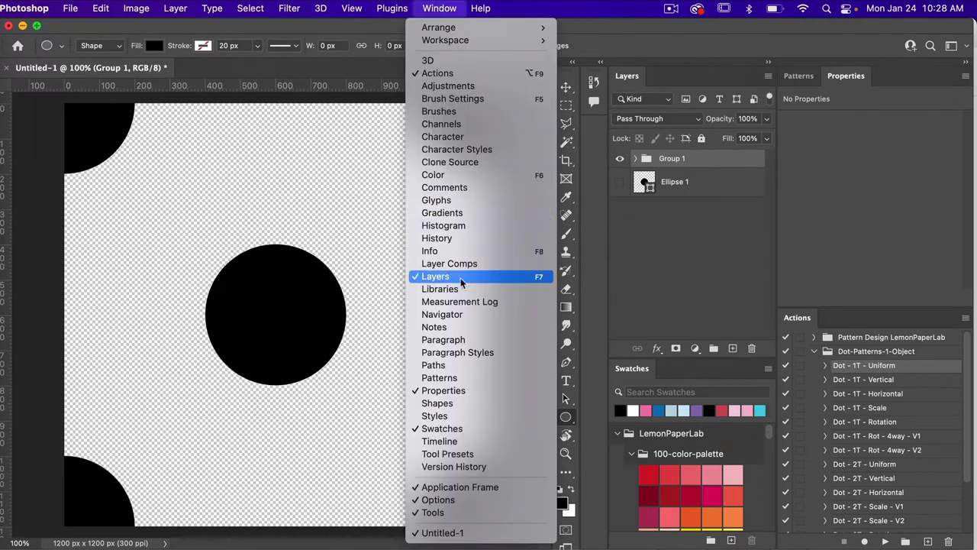
click(664, 218)
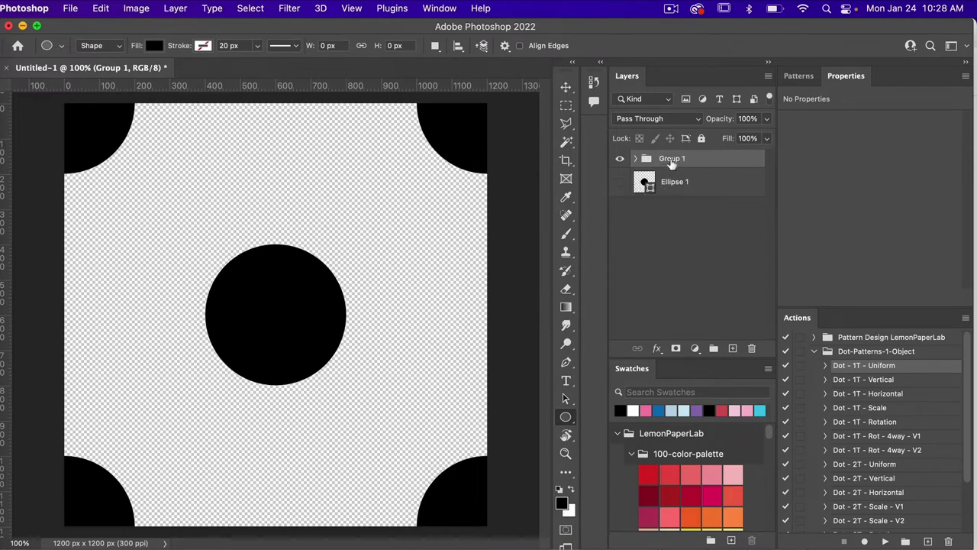
click(636, 158)
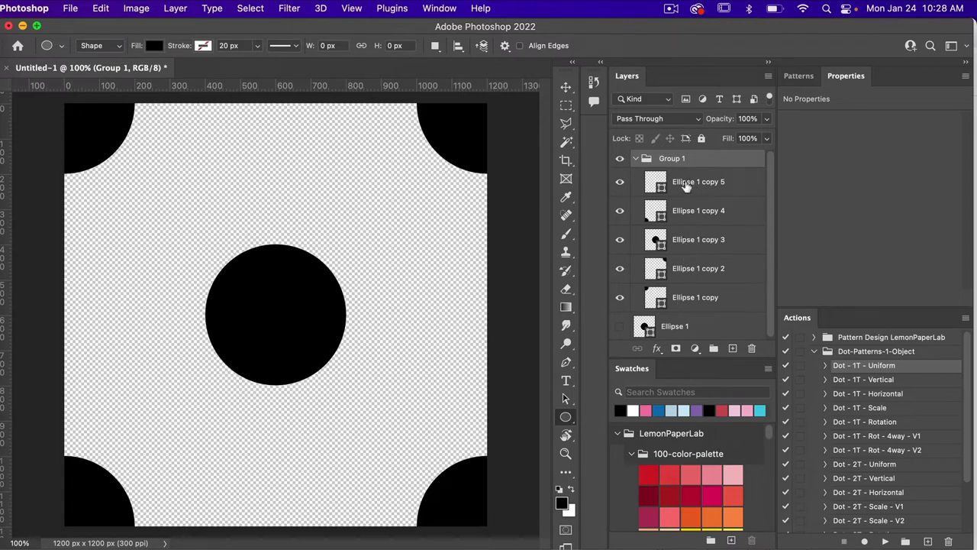
click(635, 160)
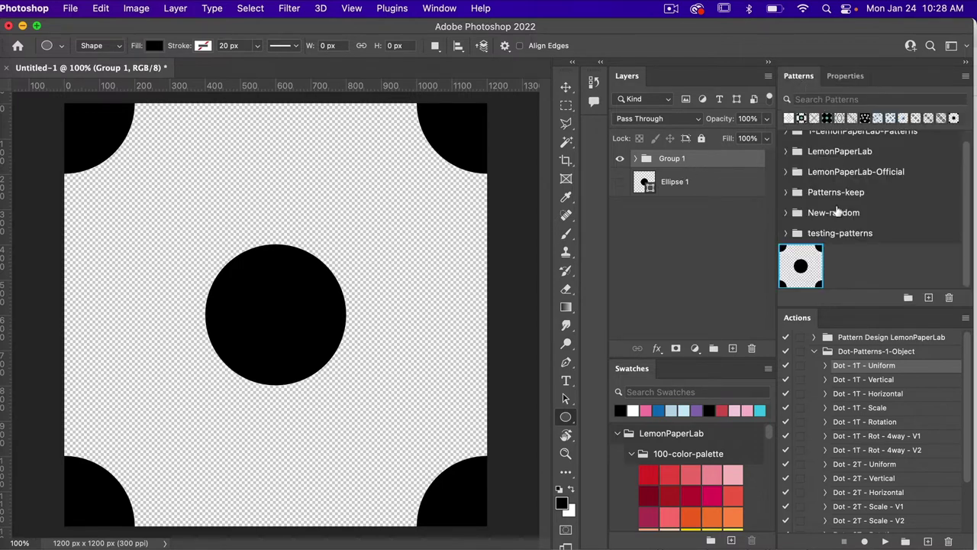
click(449, 11)
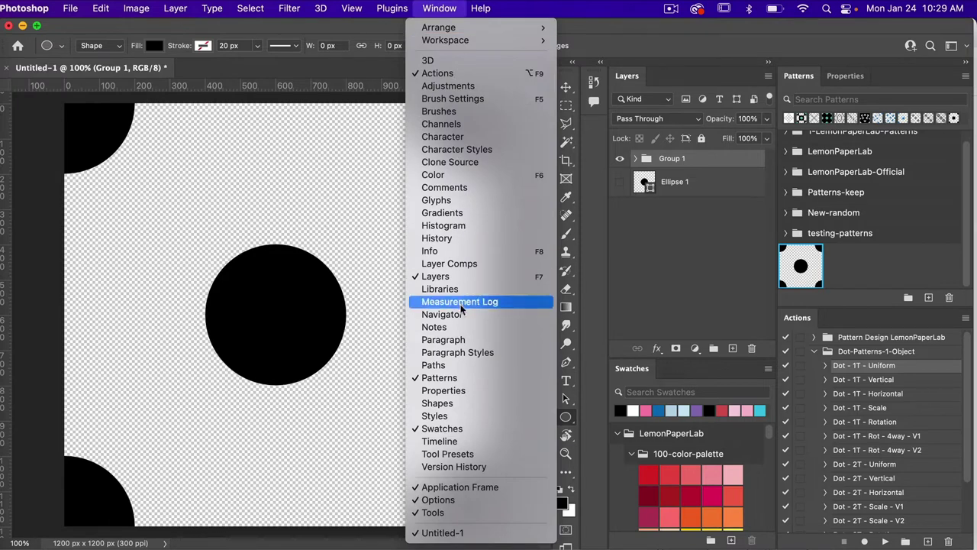
click(845, 269)
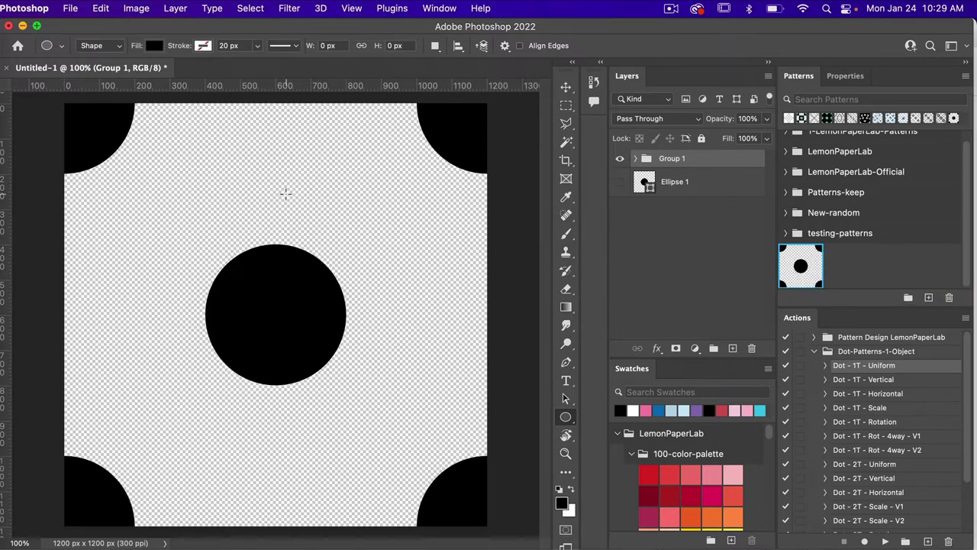
Create a 3600 x 3600 px document at 300 ppi with an artboard and a transparent background
click(69, 9)
click(85, 28)
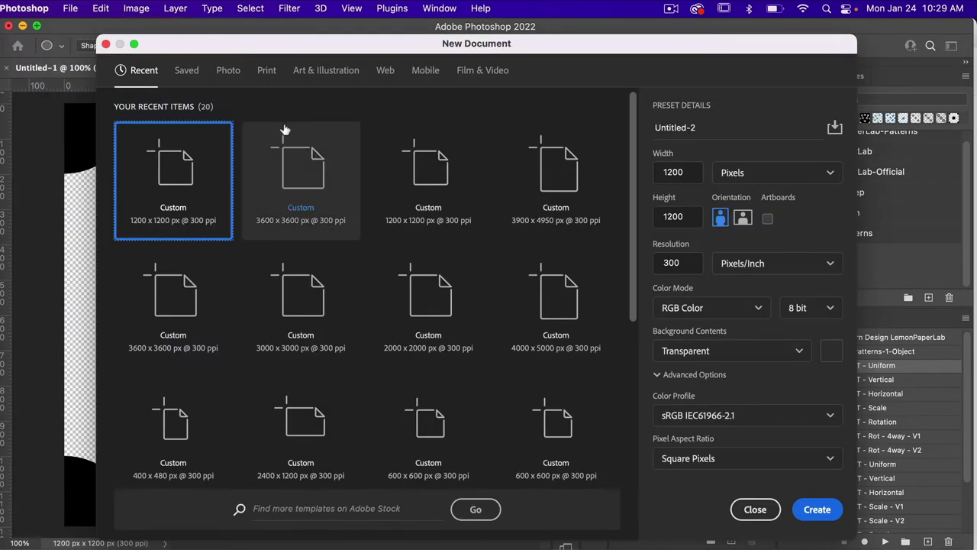
click(313, 169)
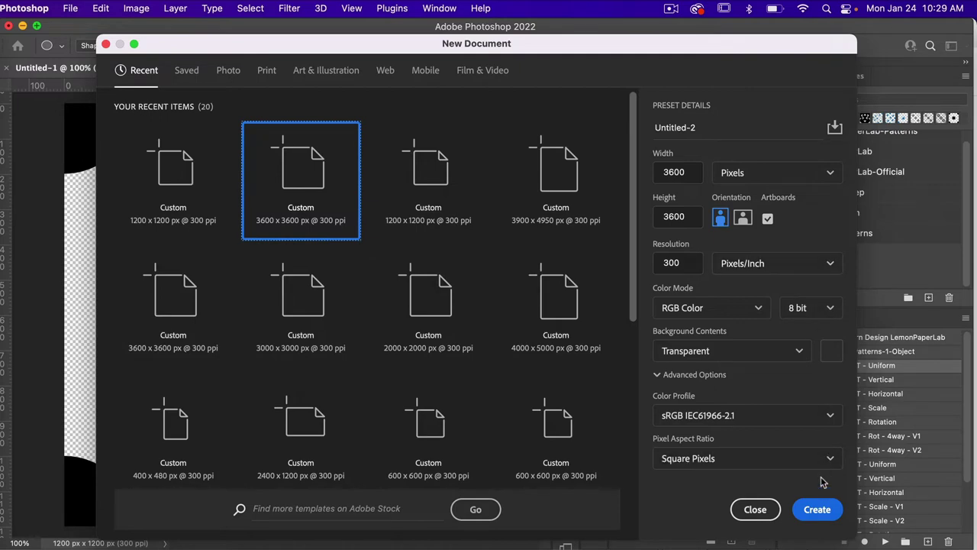
click(817, 510)
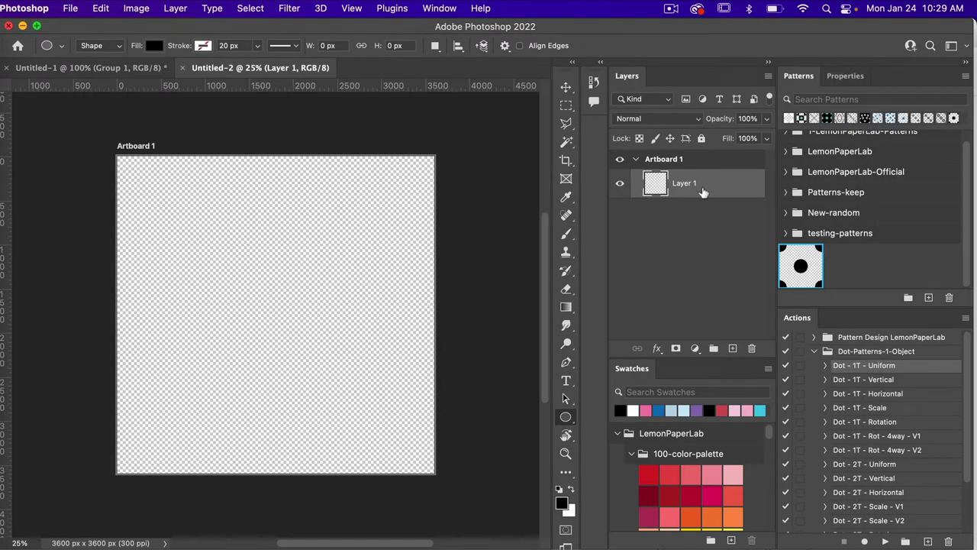
Add a Pattern fill layer at 0° angle and 100% scale, and apply the black dot pattern to it
click(695, 348)
click(744, 397)
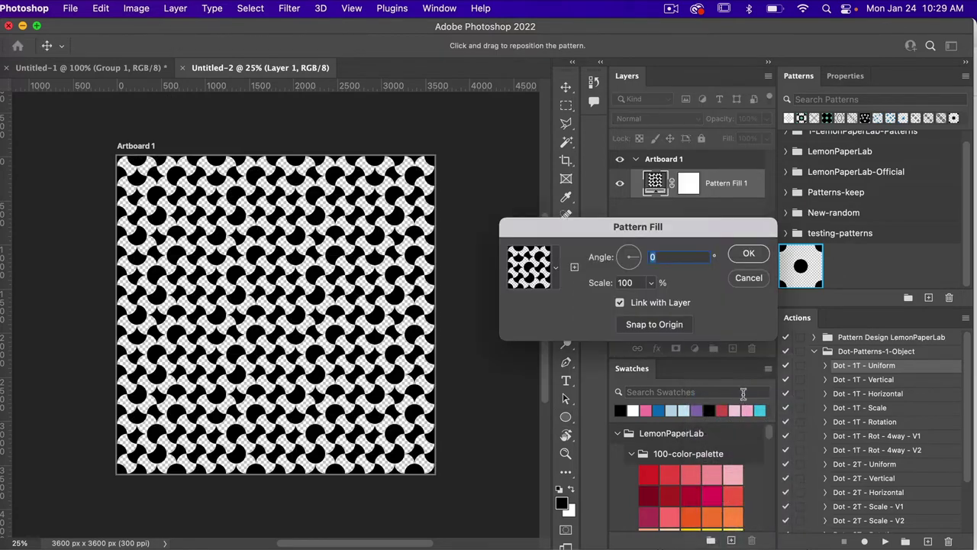
click(754, 259)
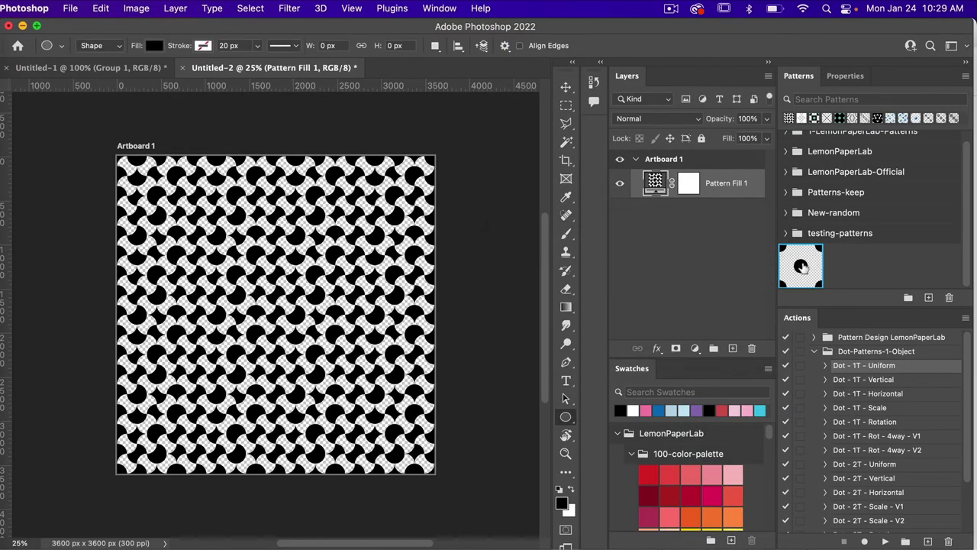
click(801, 265)
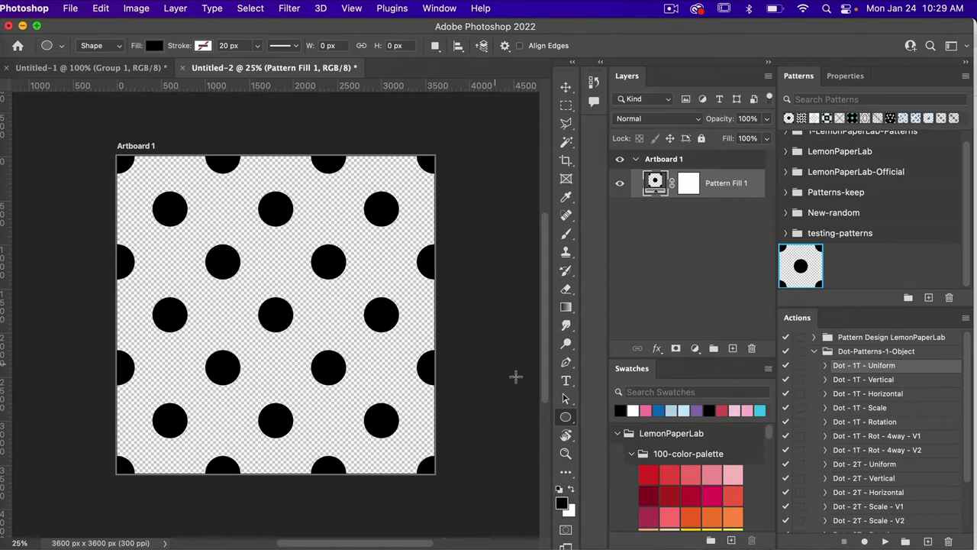
Add a white (fff) Solid Color fill layer and place it beneath Pattern Fill 1 as the background
click(696, 349)
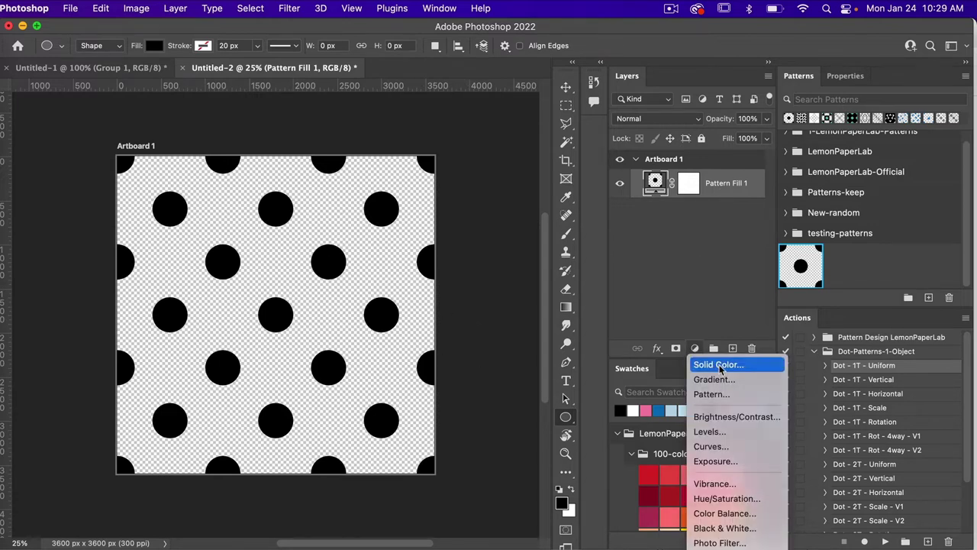
click(714, 364)
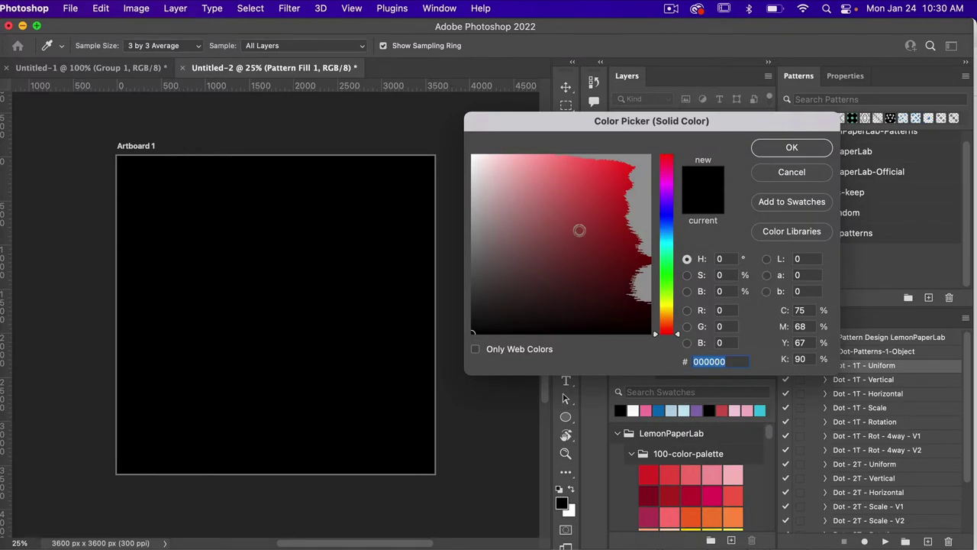
text(fff)
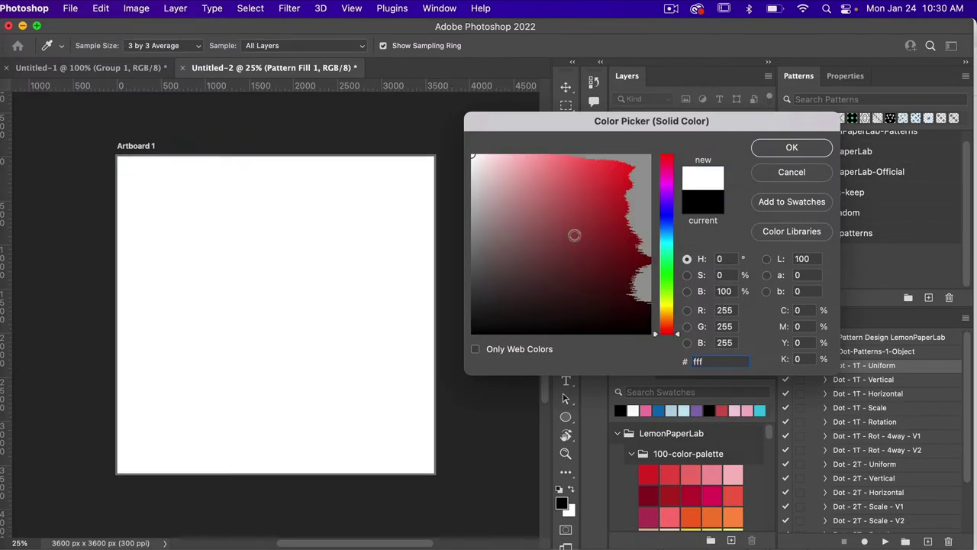
click(792, 148)
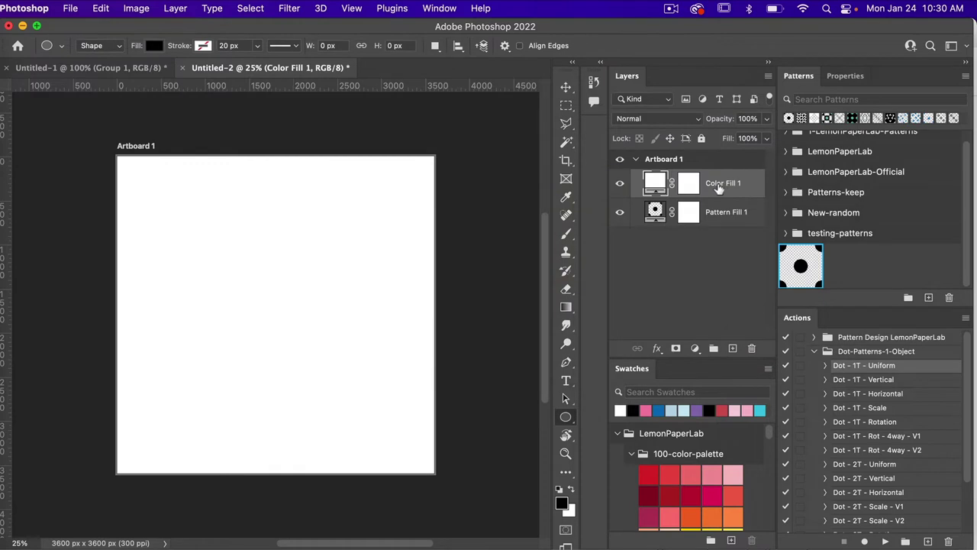
drag(720, 192, 719, 226)
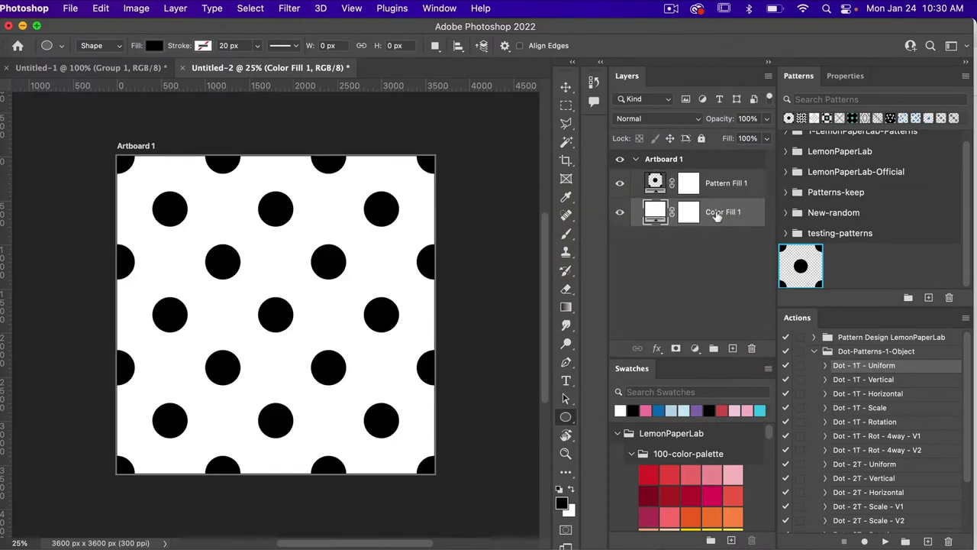
Add a blue (0871b7) Solid Color fill layer above Pattern Fill 1 and clip it to the dot pattern
click(729, 187)
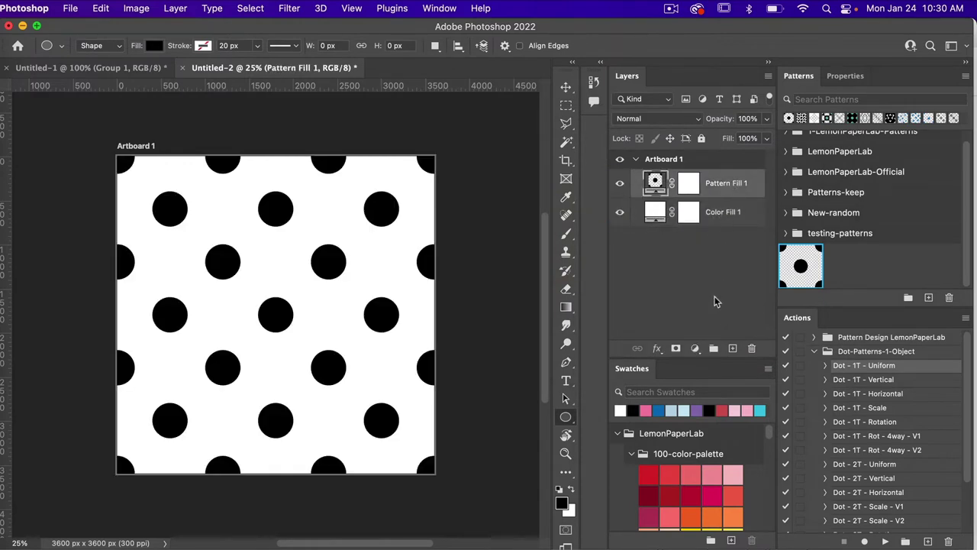
click(695, 348)
click(718, 365)
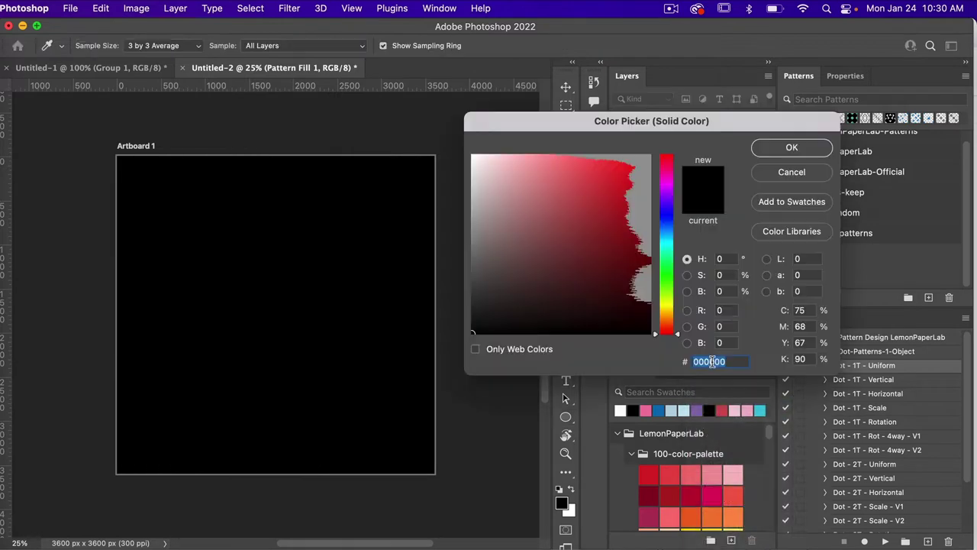
click(660, 409)
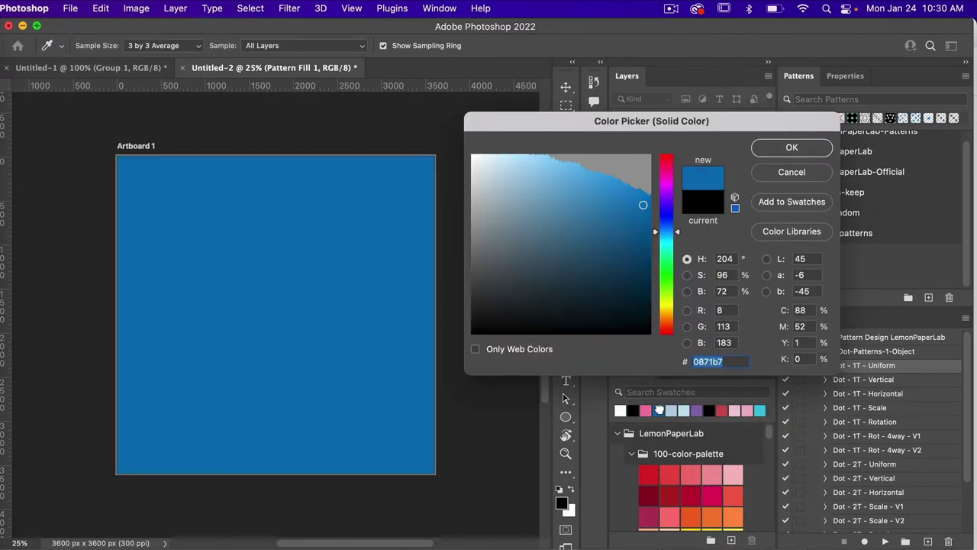
click(792, 148)
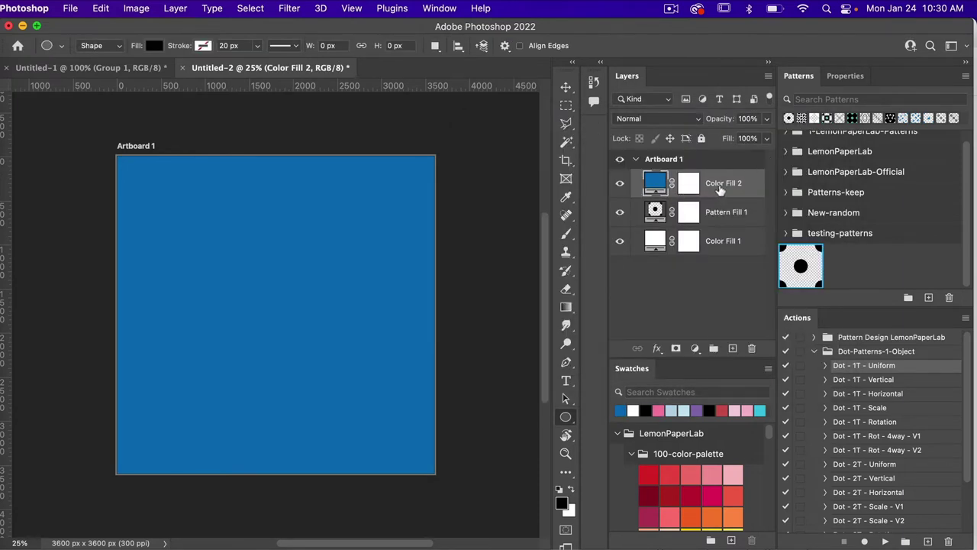
right_click(720, 189)
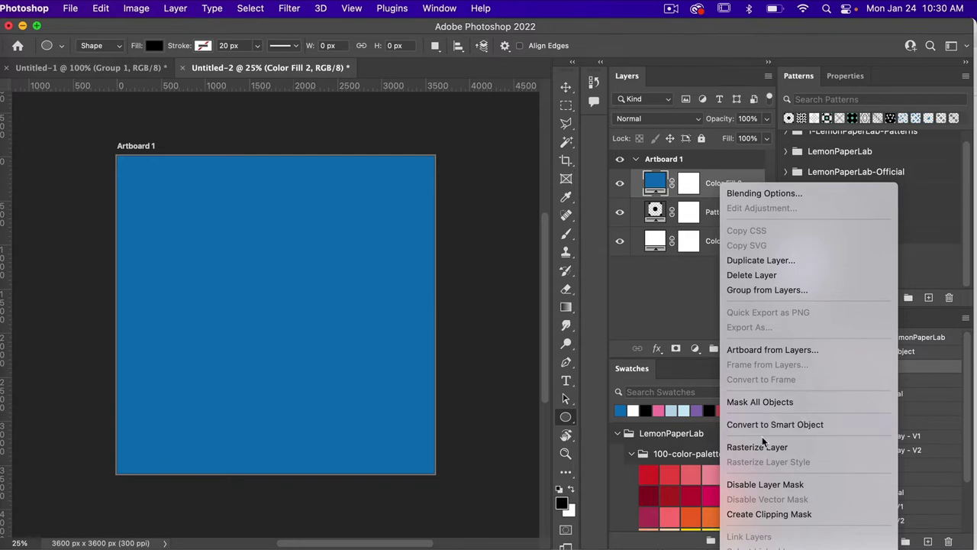
click(760, 514)
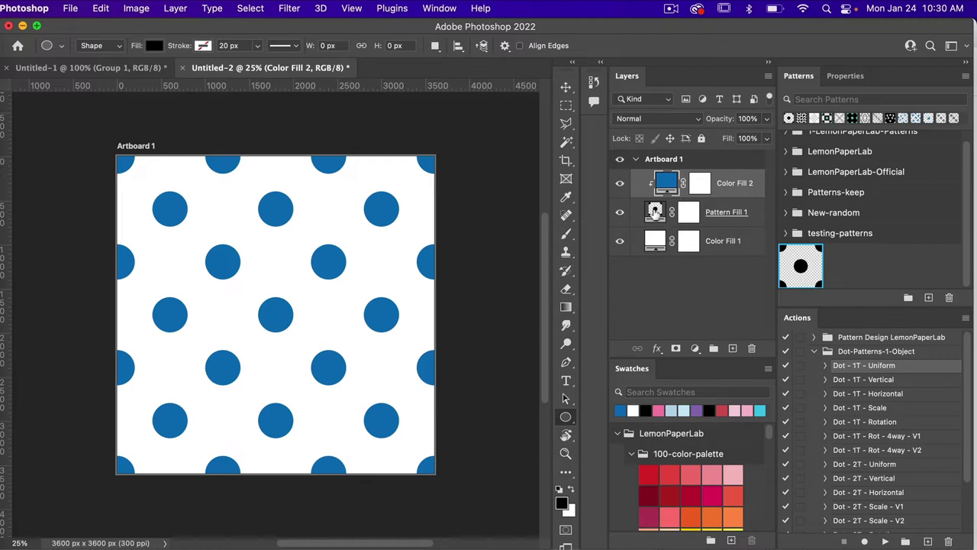
Set Pattern Fill 1's scale to 50%, try shifting the dots on the artboard, and snap the pattern back to its origin
click(655, 214)
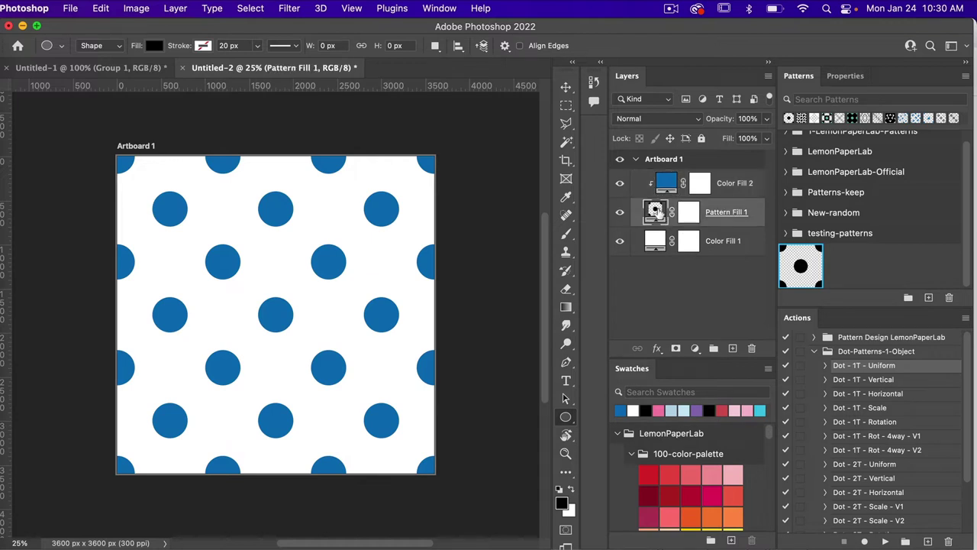
double_click(655, 211)
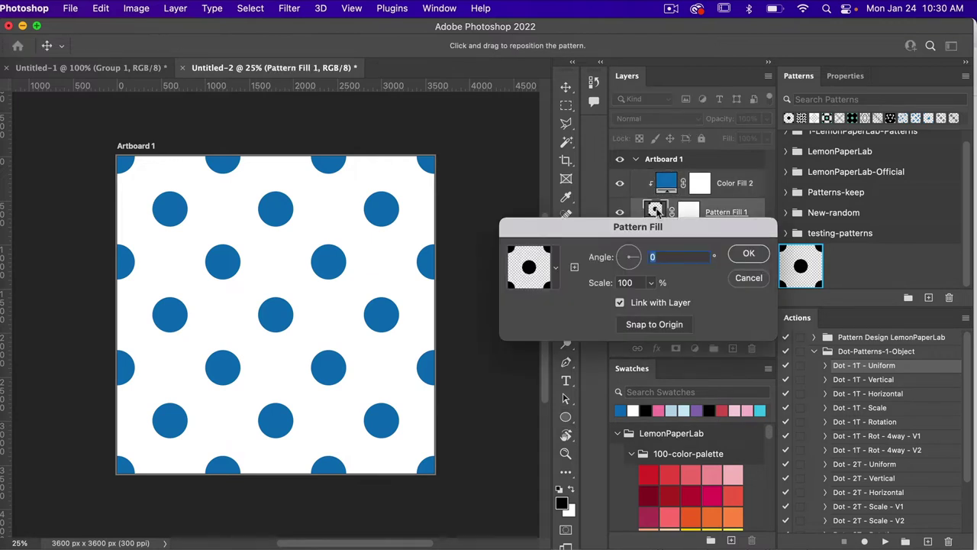
double_click(634, 283)
text(50)
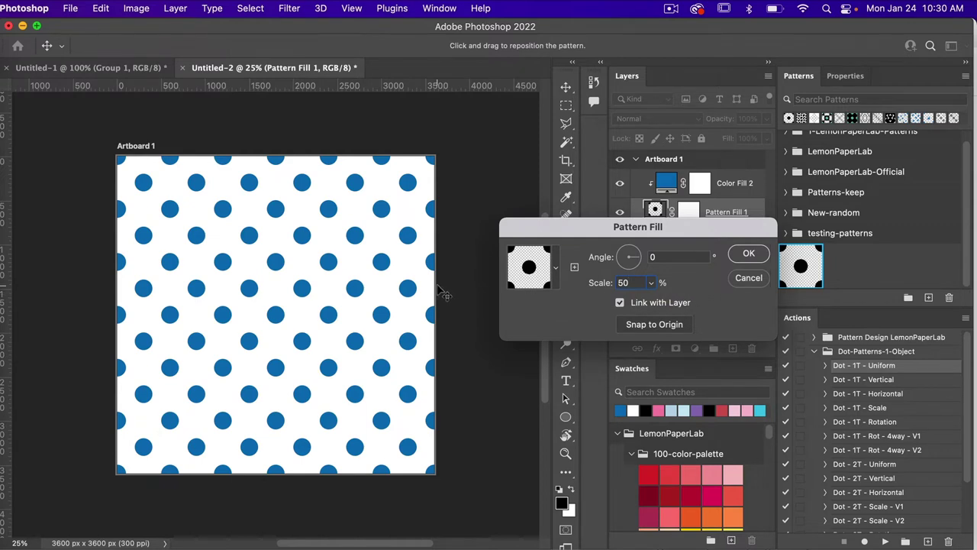
drag(371, 286, 345, 289)
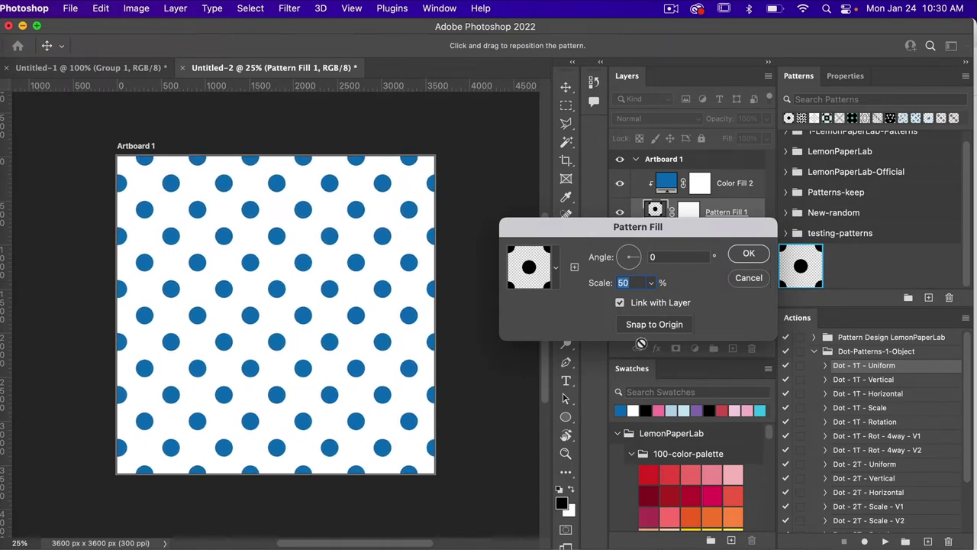
click(655, 325)
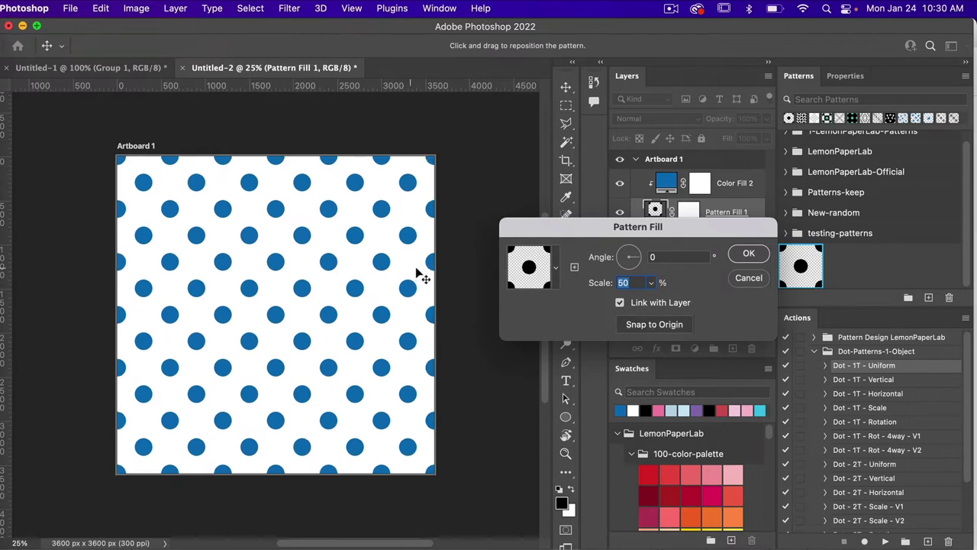
click(749, 255)
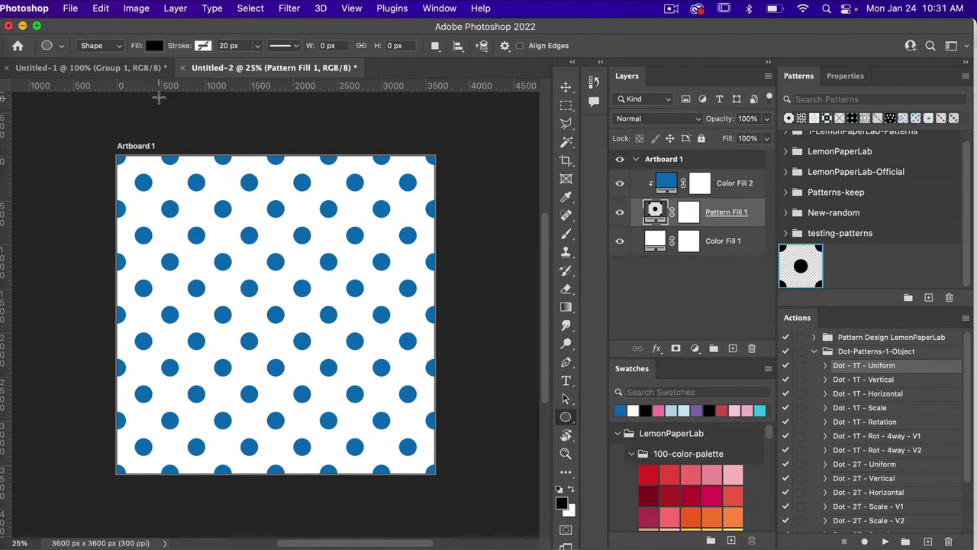
In the Untitled-1 document, delete Group 1 together with its contents and make the Ellipse 1 layer visible
click(135, 68)
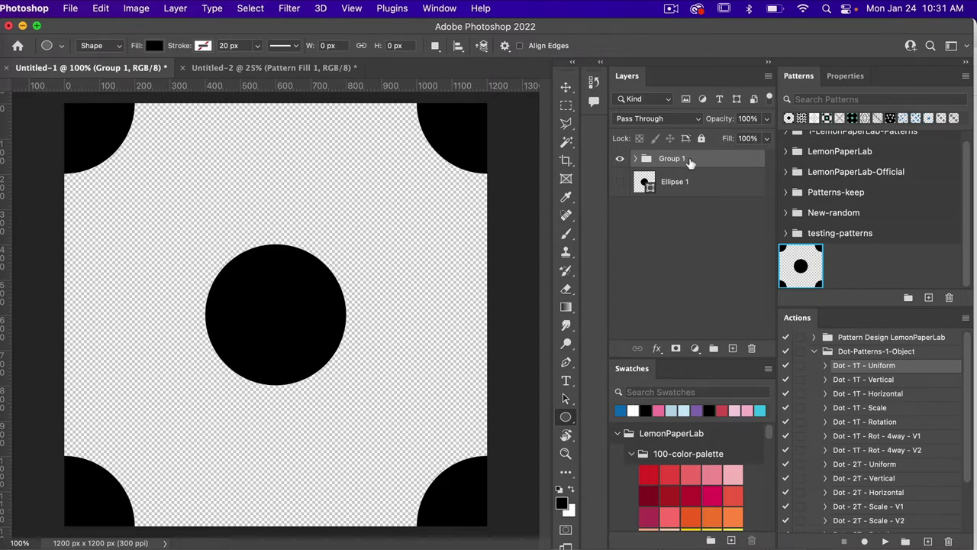
click(752, 349)
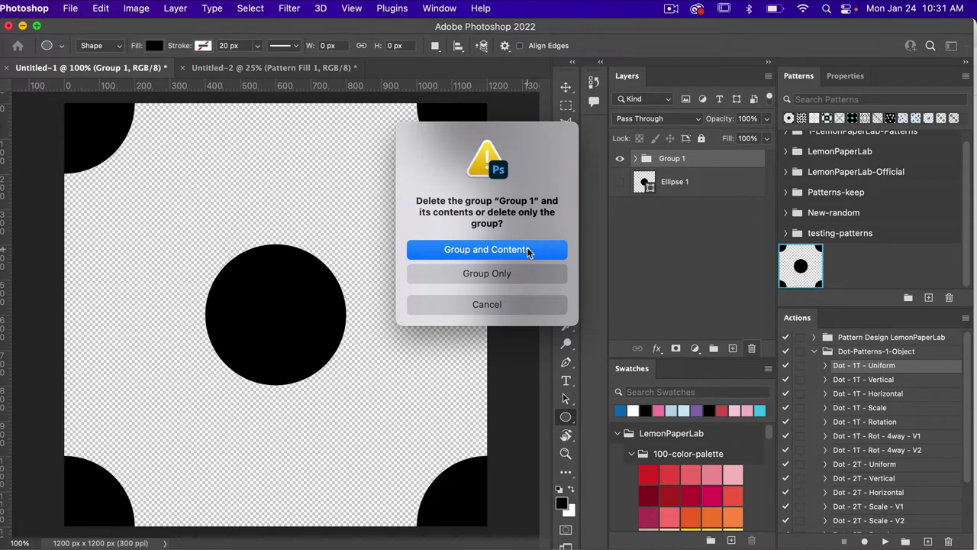
click(529, 253)
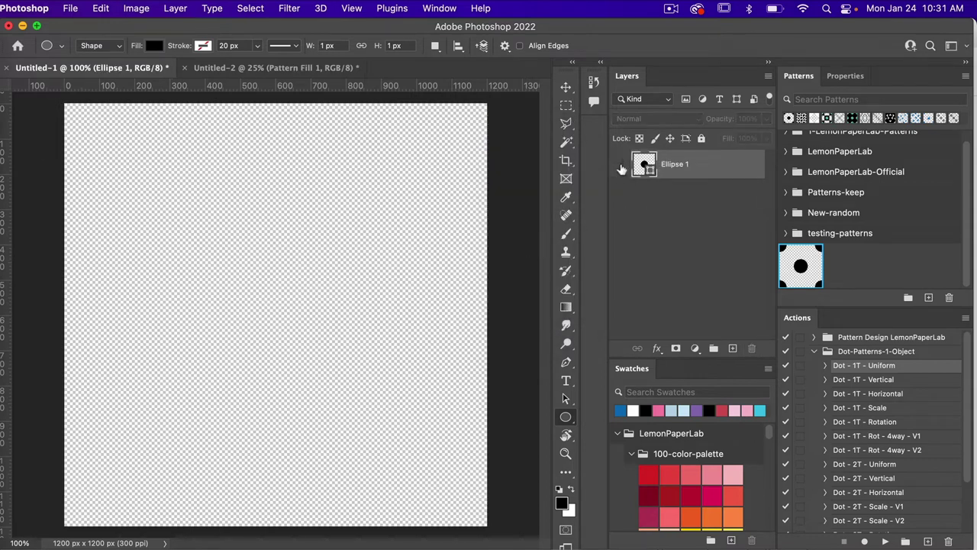
click(620, 165)
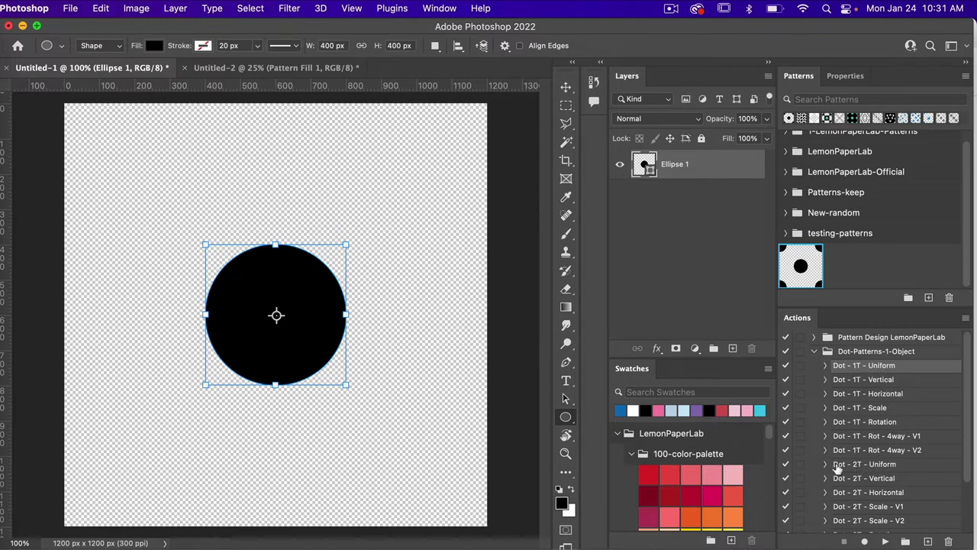
Play the Dot - 2T - Uniform action on the ellipse and apply the new two-tone pattern to Pattern Fill 1 in Untitled-2
click(863, 466)
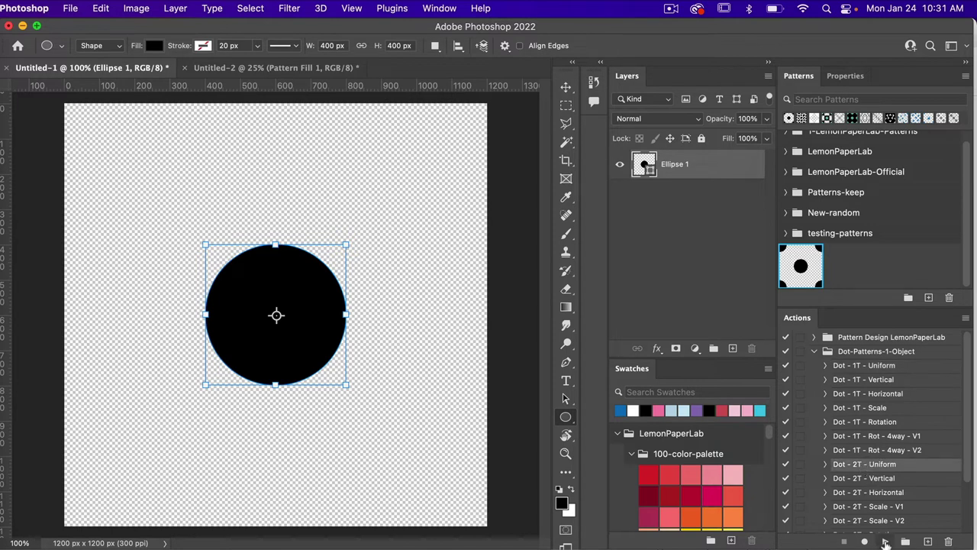
click(885, 542)
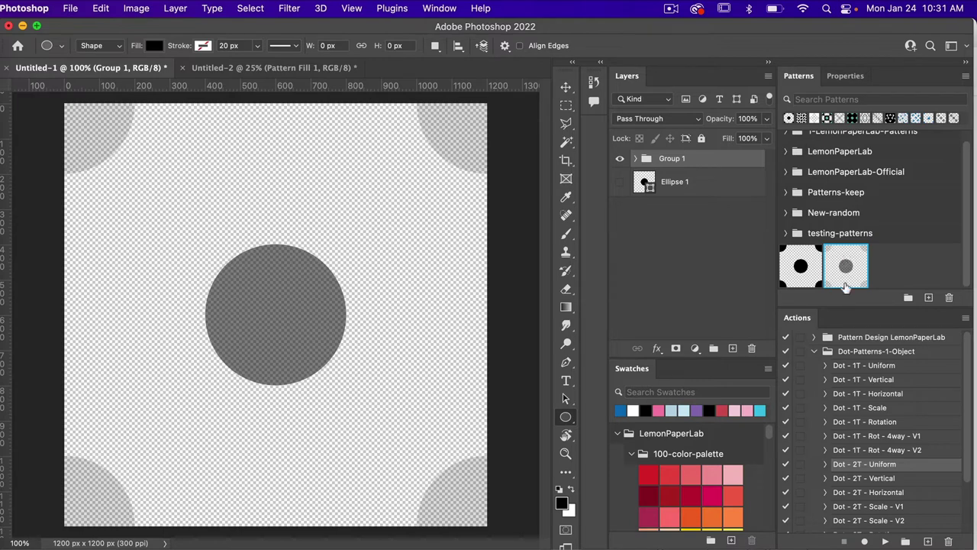
click(304, 68)
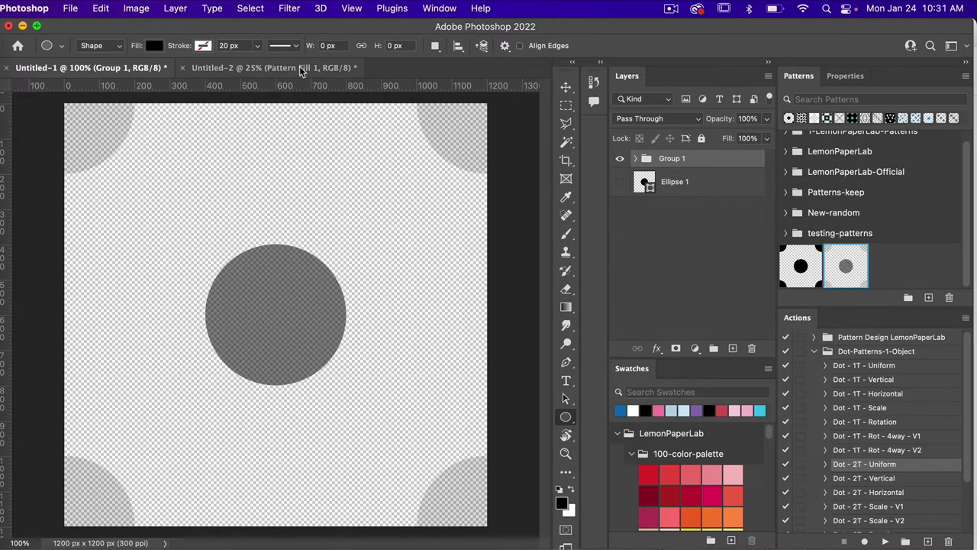
click(844, 264)
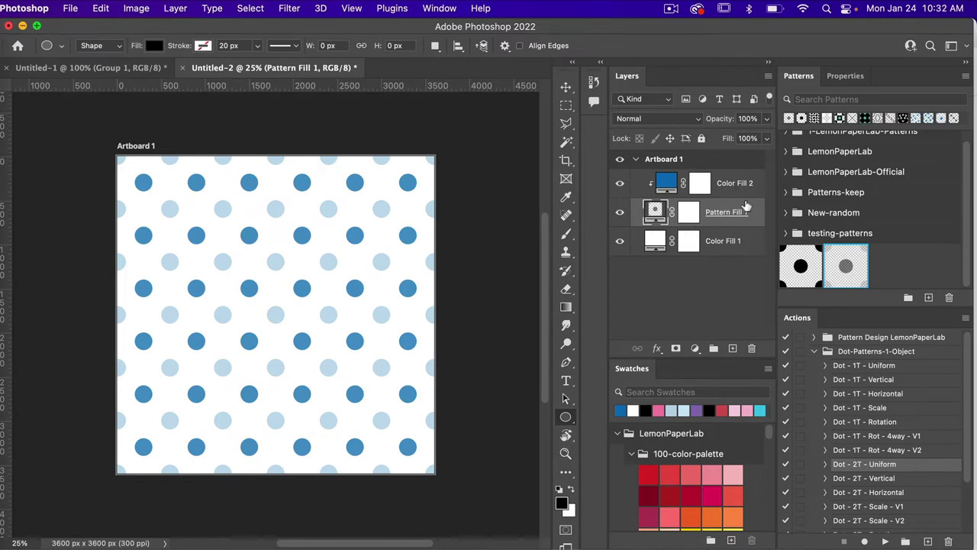
Recolor the background fill blue and the clipped dot fill white, comparing the pattern with the clipped fill hidden and shown
click(717, 245)
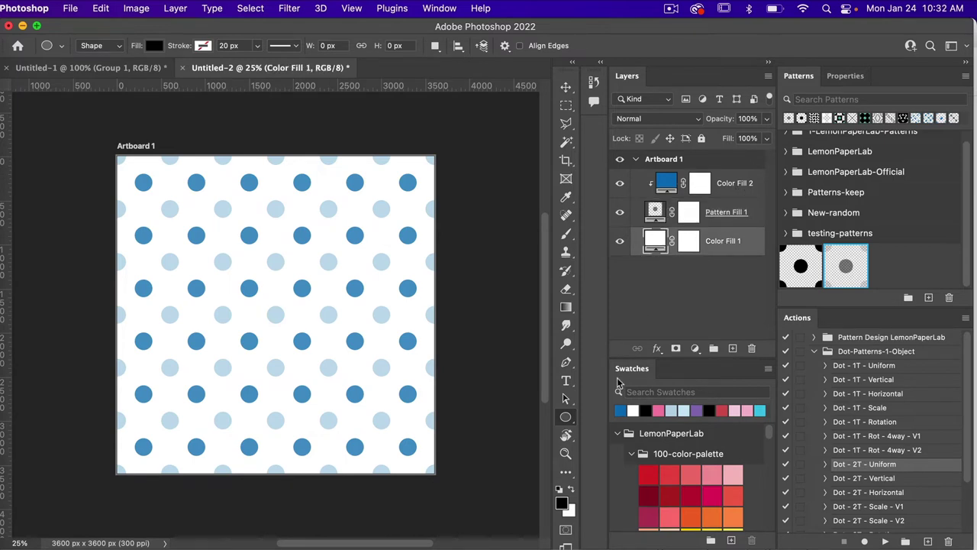
click(621, 410)
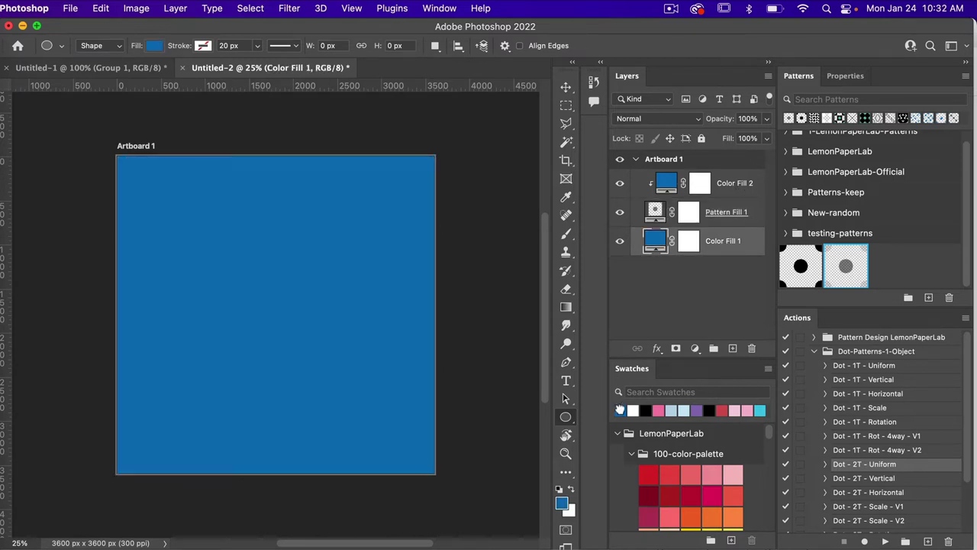
click(729, 187)
click(633, 410)
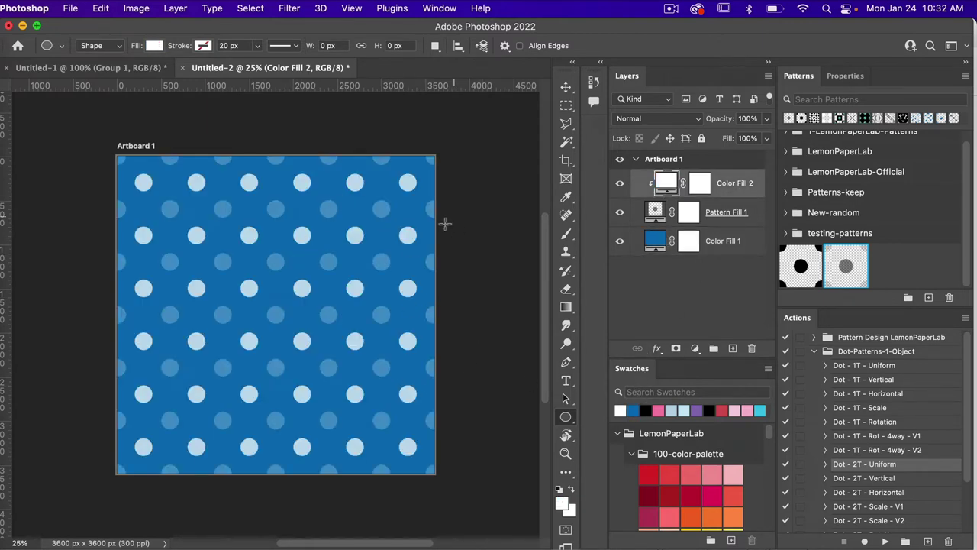
click(621, 184)
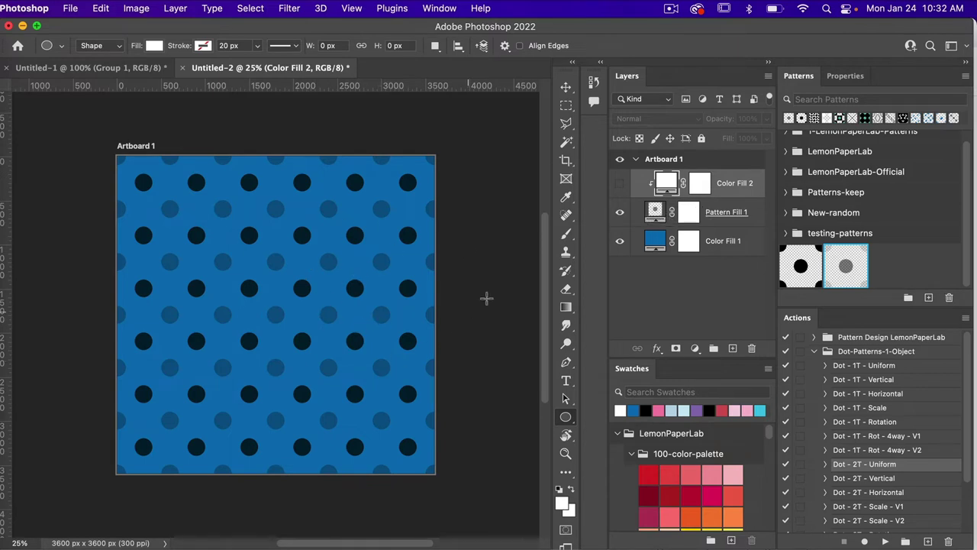
click(620, 183)
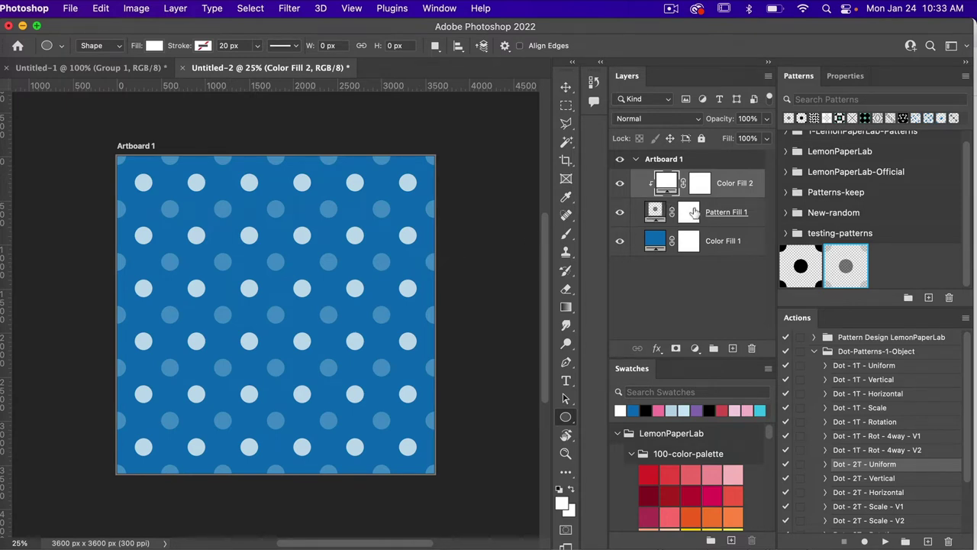
Back in Untitled-1, delete Group 1 with its contents, and show Ellipse 1 and convert it to a smart object
click(85, 69)
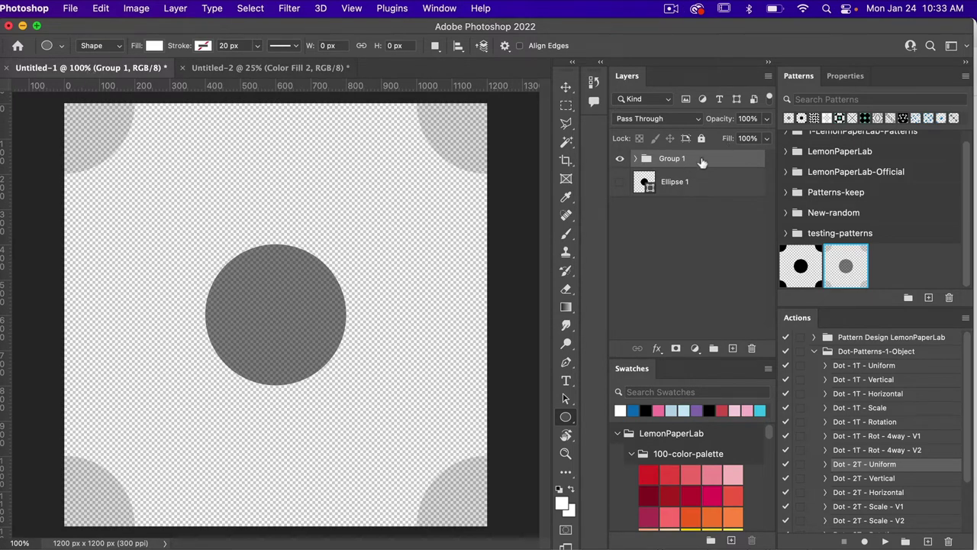
click(748, 348)
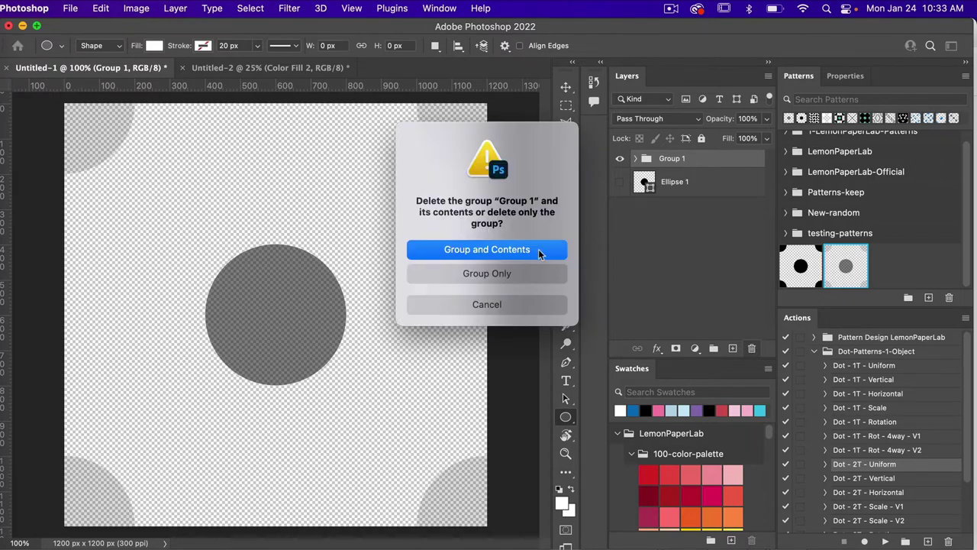
click(528, 251)
click(620, 165)
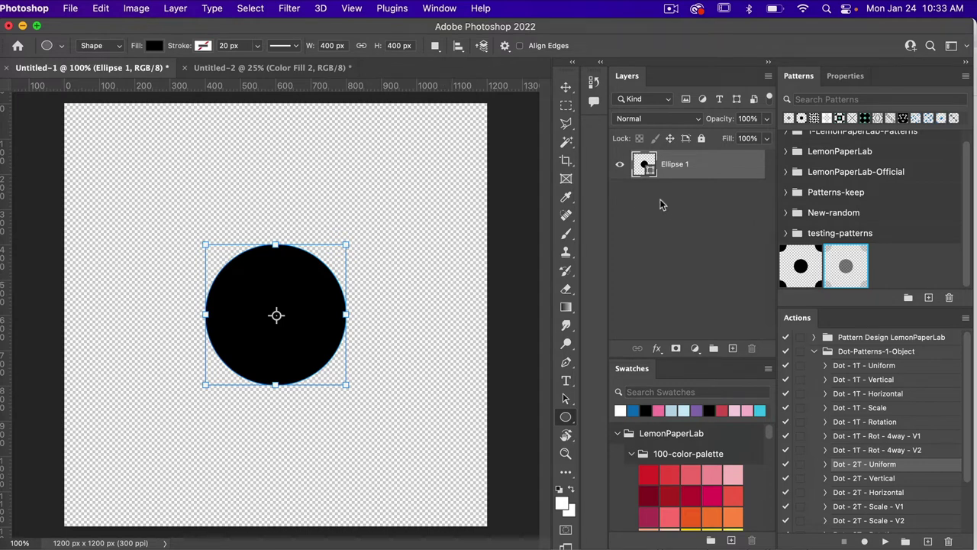
right_click(713, 168)
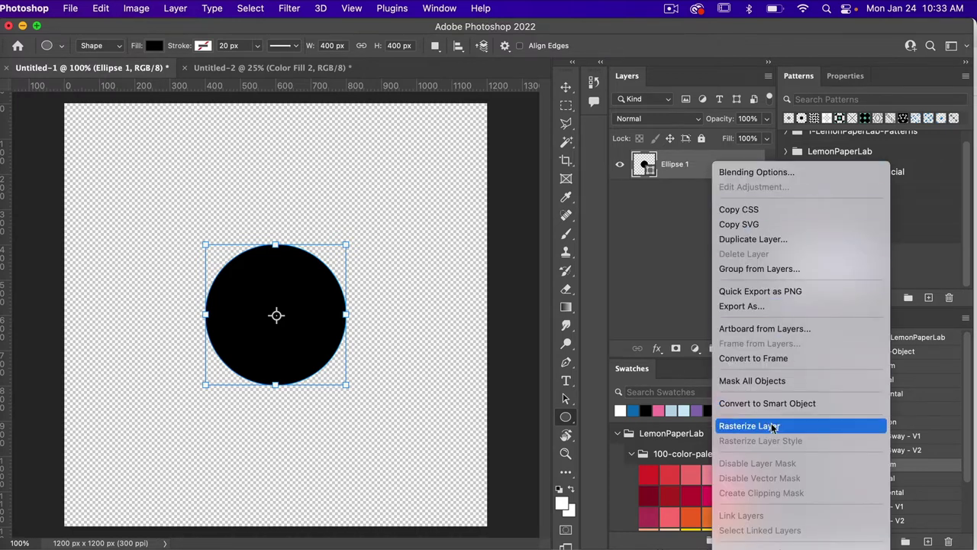
click(769, 404)
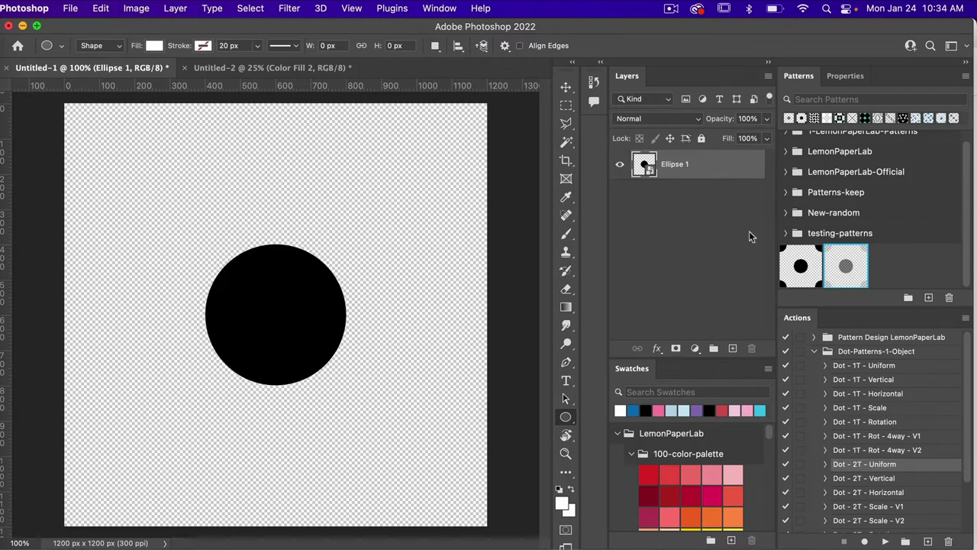
Play the Dot - 2T - Diag - Ascending action on the ellipse and apply the new pattern to Pattern Fill 1 in Untitled-2
scroll(898, 458, down, 5)
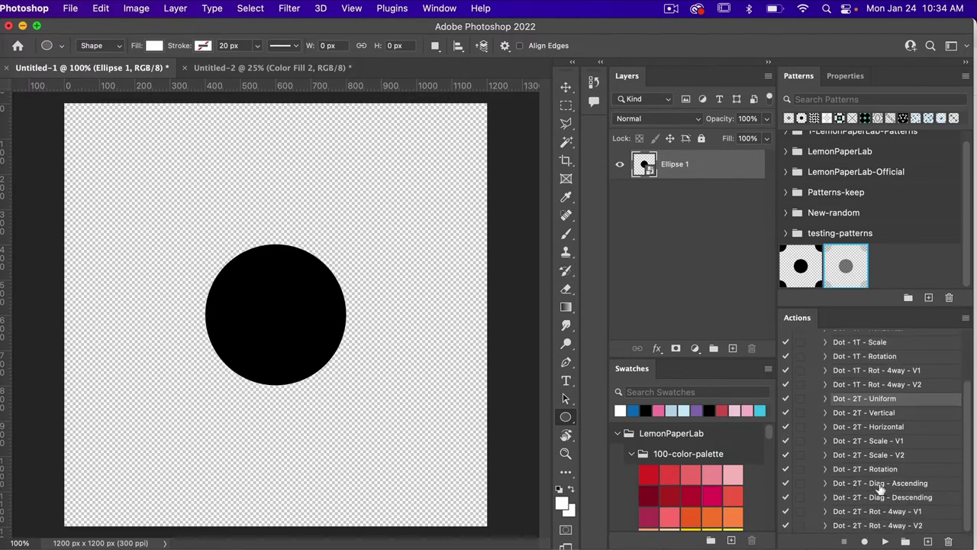
click(880, 488)
click(885, 541)
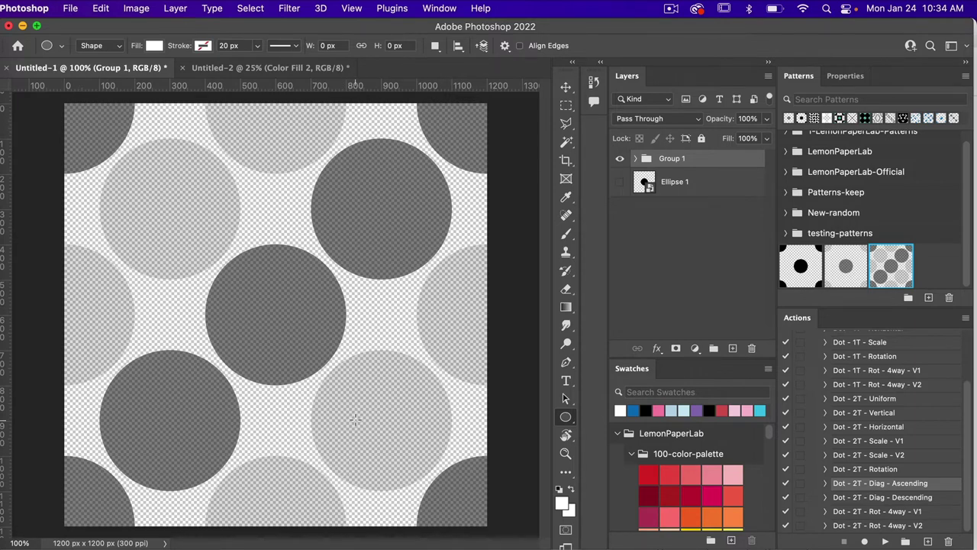
click(303, 69)
click(725, 213)
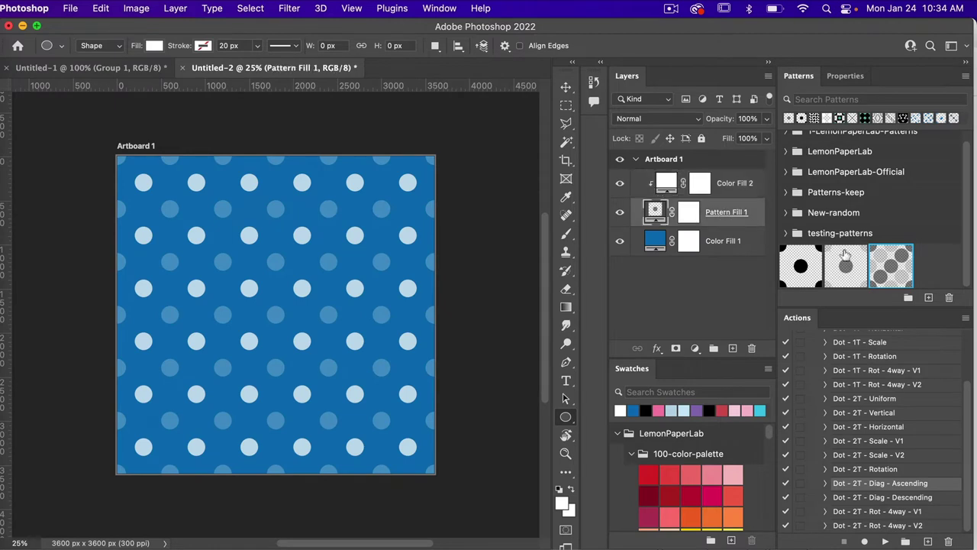
click(897, 275)
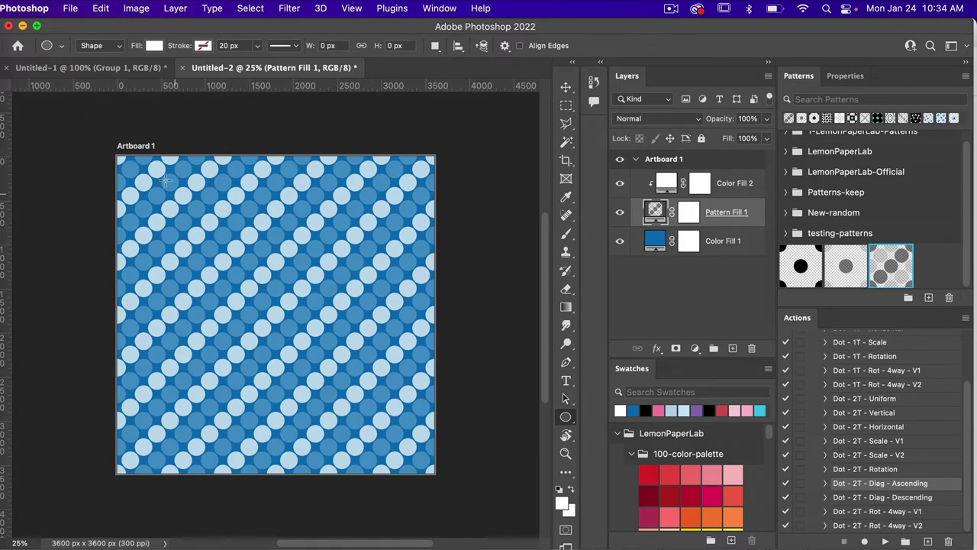
Scale the circle inside Untitled-1's Ellipse 1 smart object to 50% with linked proportions, and save and close the smart object
click(154, 68)
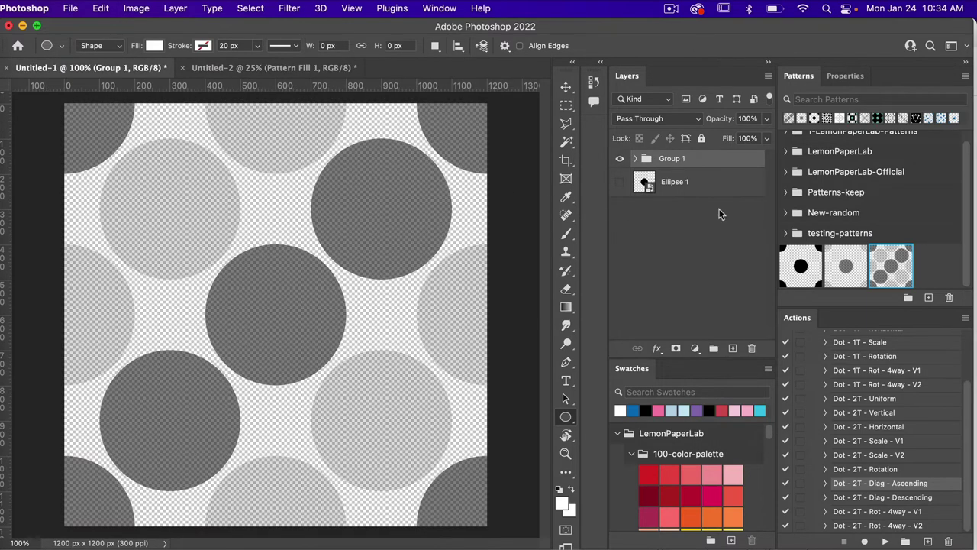
click(673, 183)
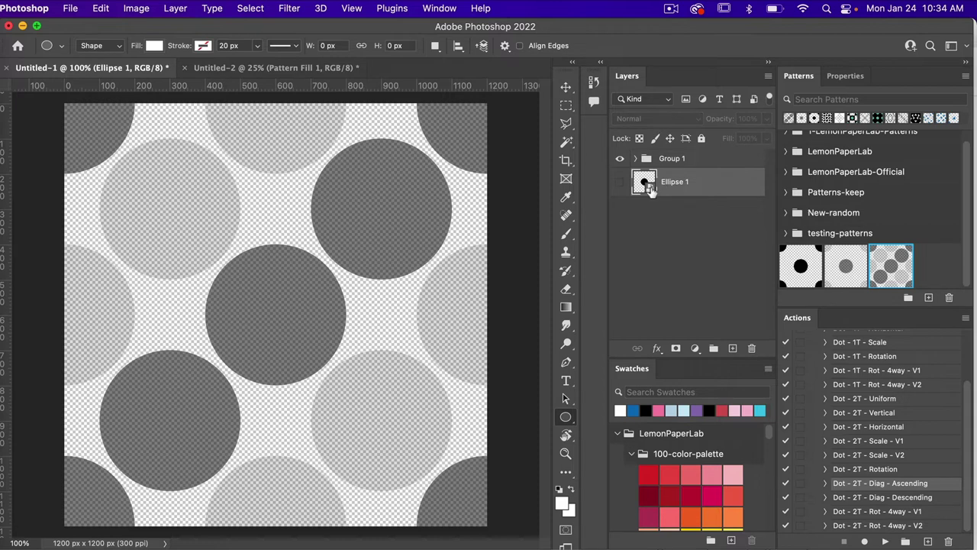
double_click(646, 185)
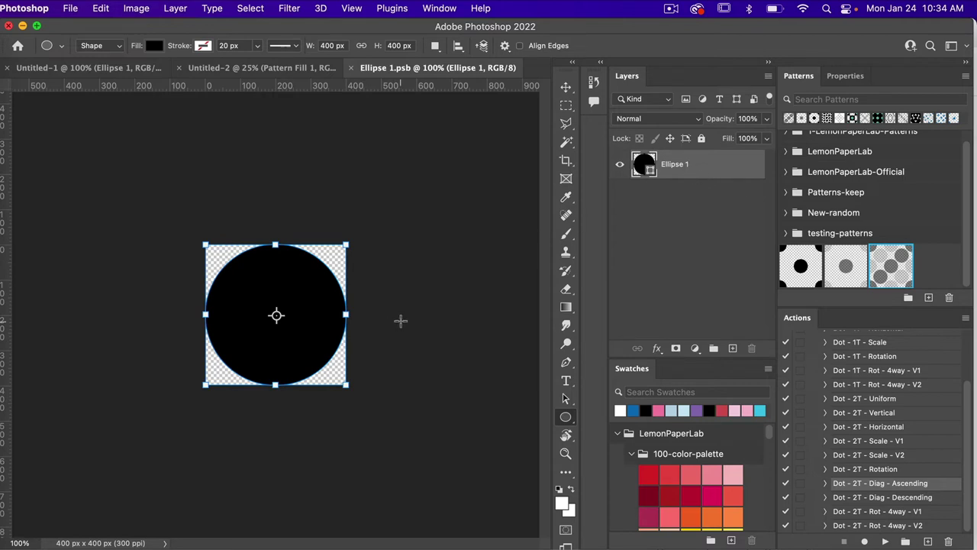
key(super+t)
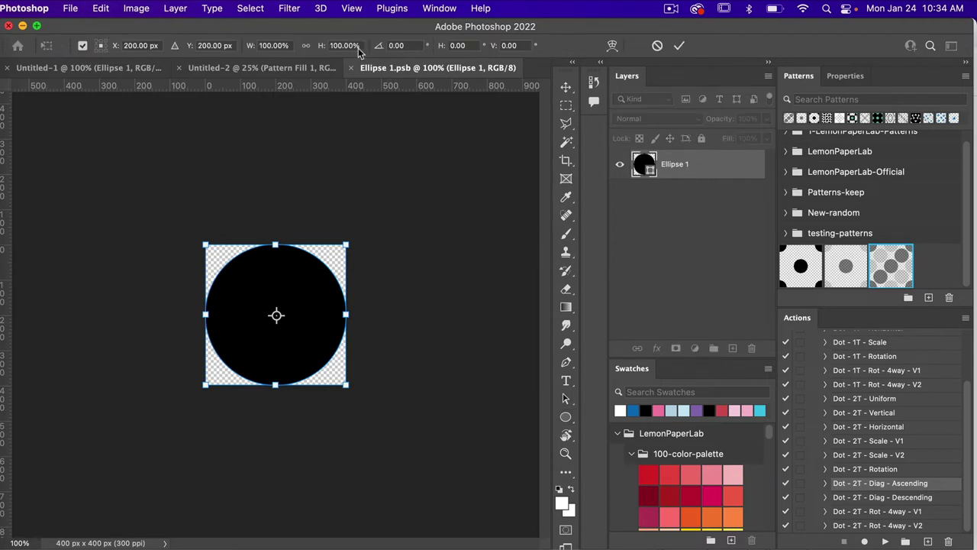
click(306, 46)
click(270, 46)
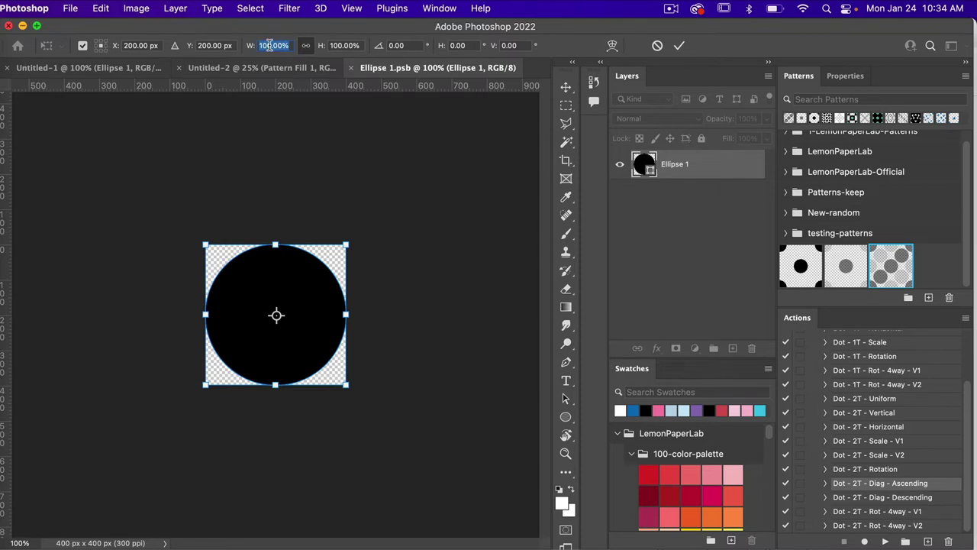
text(50)
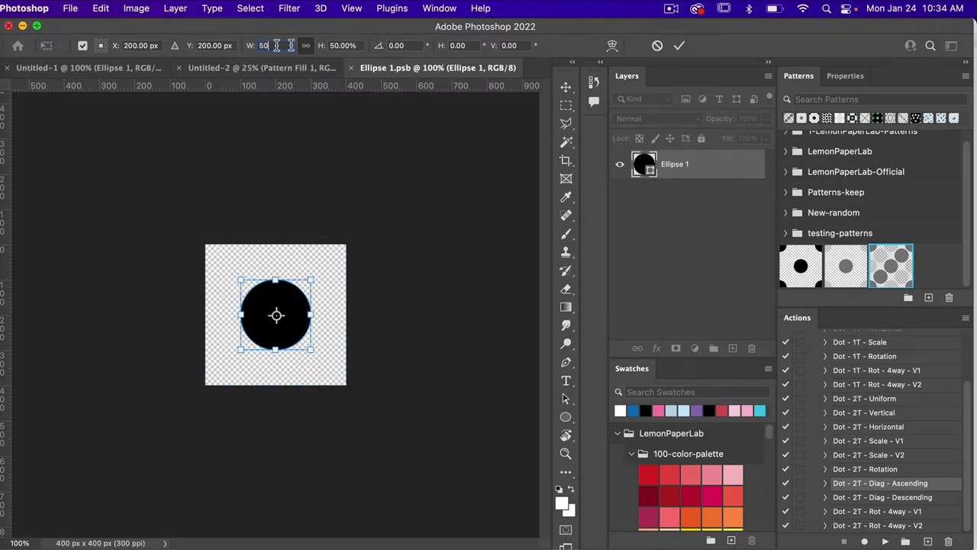
click(679, 46)
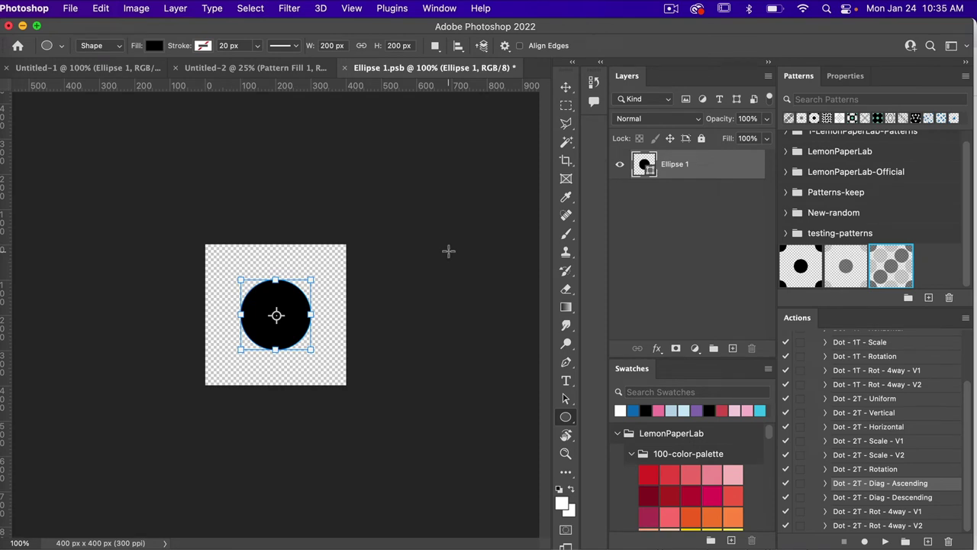
key(super+s)
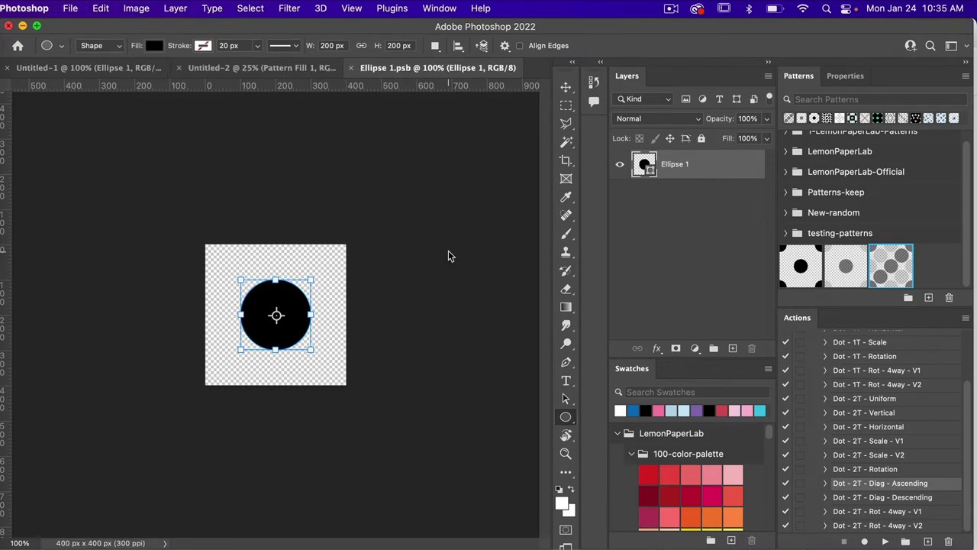
key(super+w)
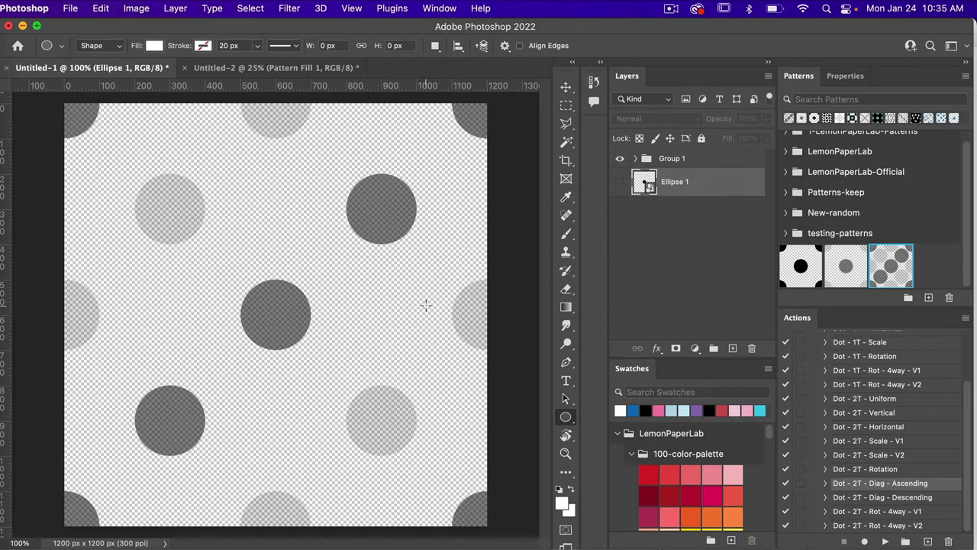
Define a pattern from the smaller diagonal dots and apply it to Pattern Fill 1 in Untitled-2
click(102, 8)
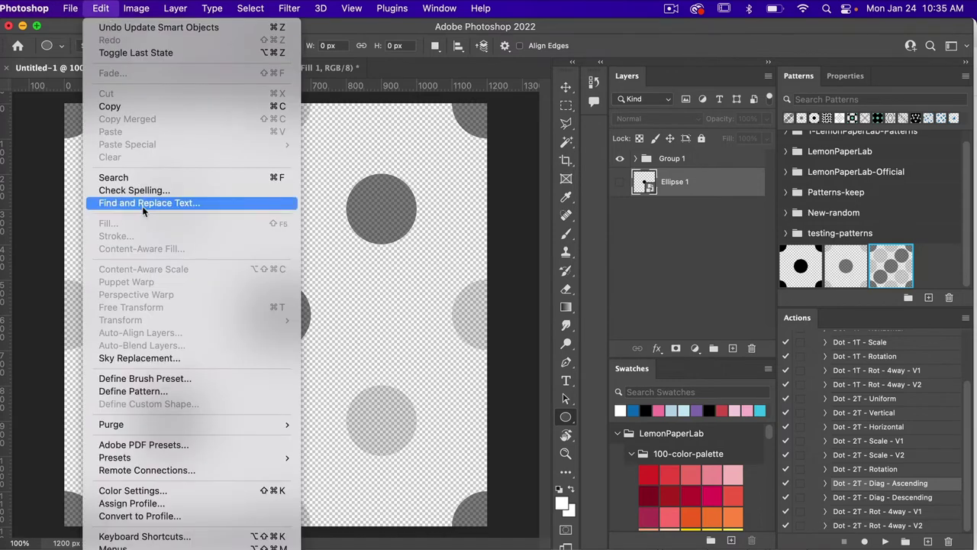
click(140, 392)
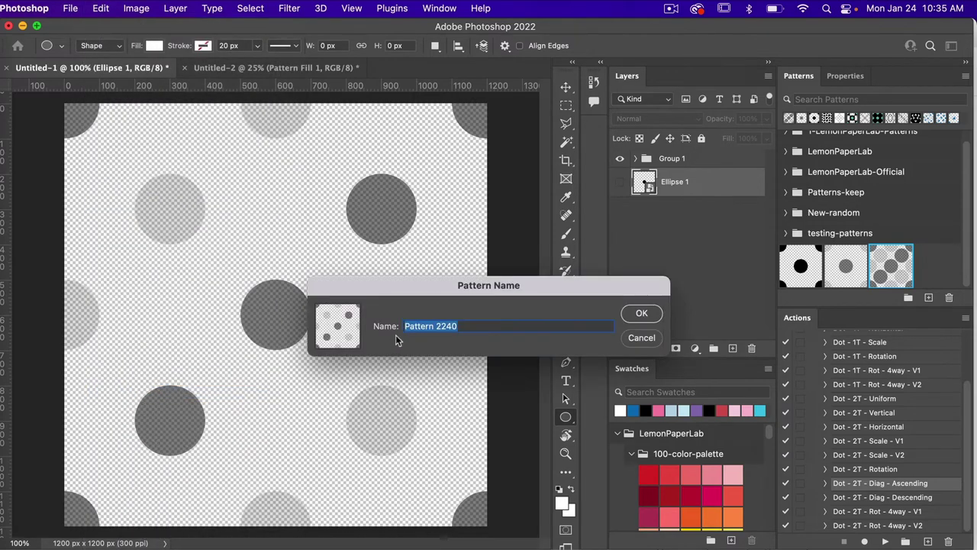
click(639, 313)
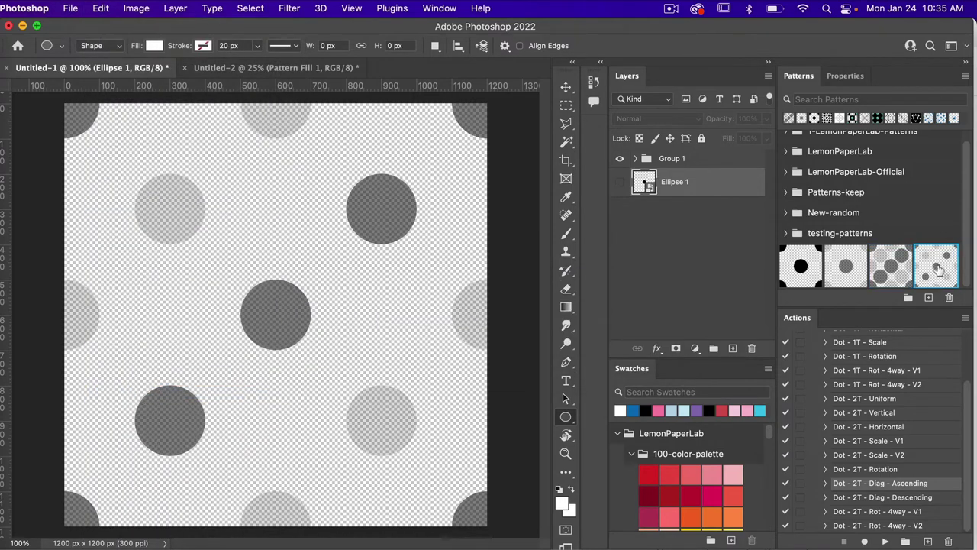
click(317, 66)
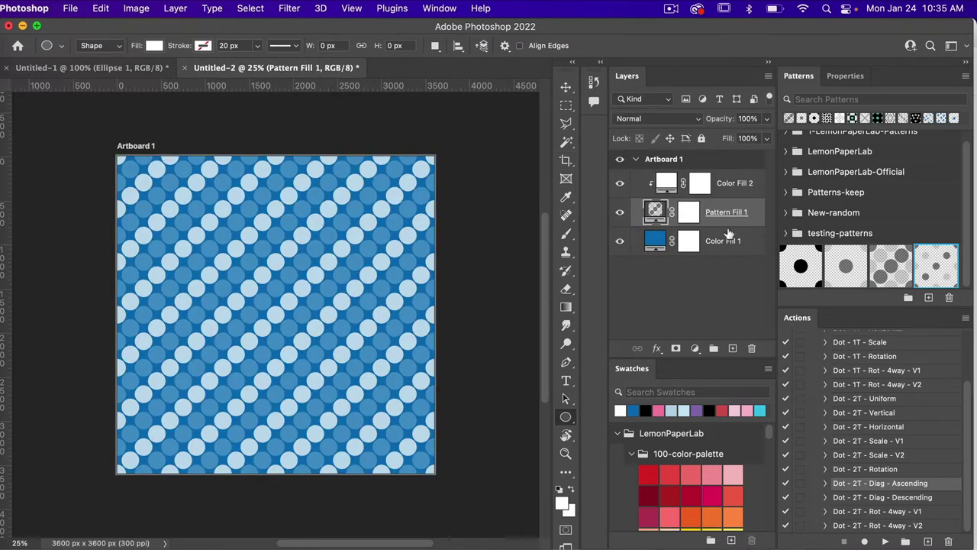
click(935, 268)
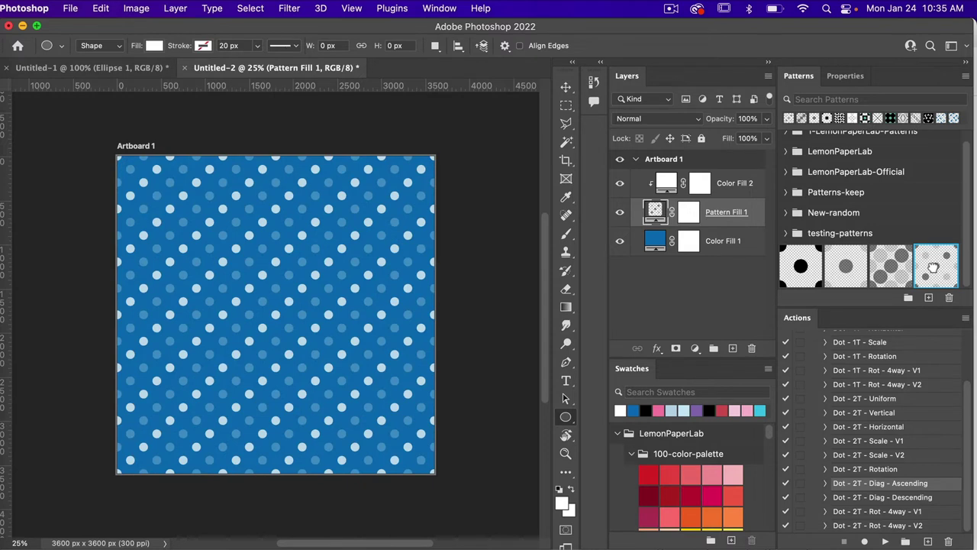
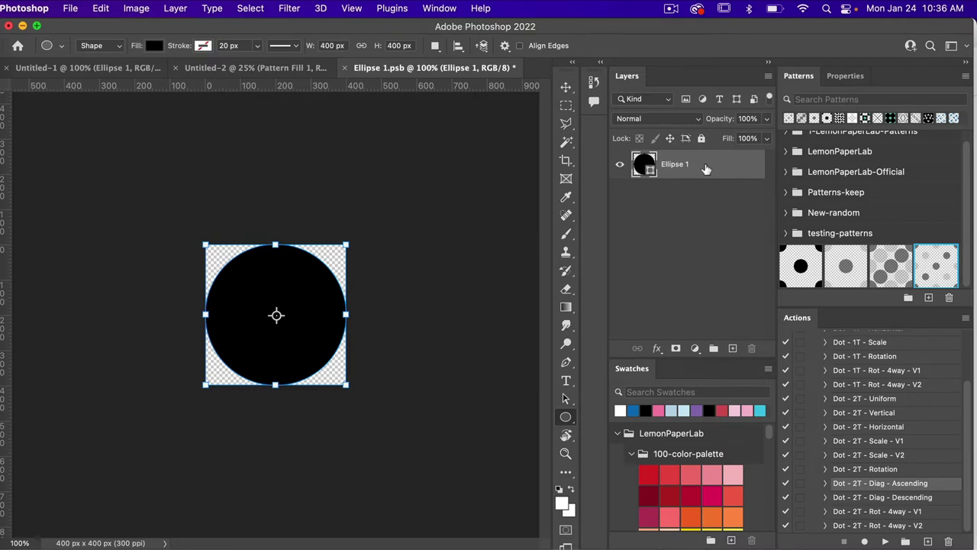
Rasterize the Ellipse 1 layer in Ellipse 1.psb and add a horizontal guide at 50% through the circle's centre
right_click(706, 169)
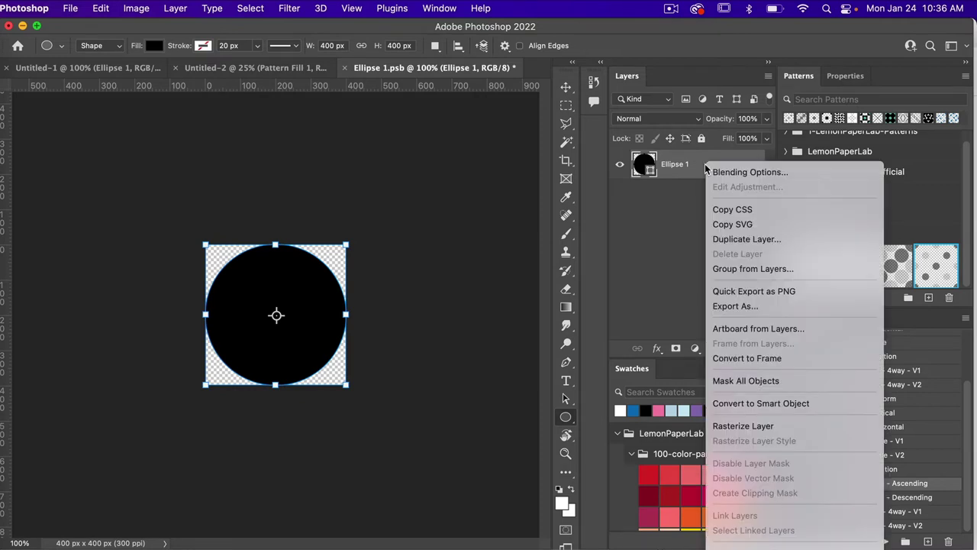
click(767, 425)
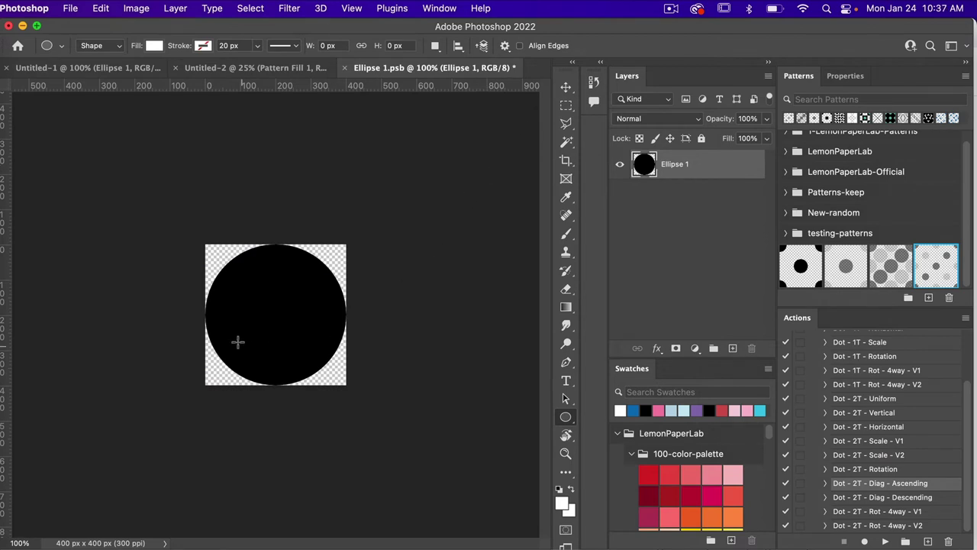
click(351, 9)
click(428, 416)
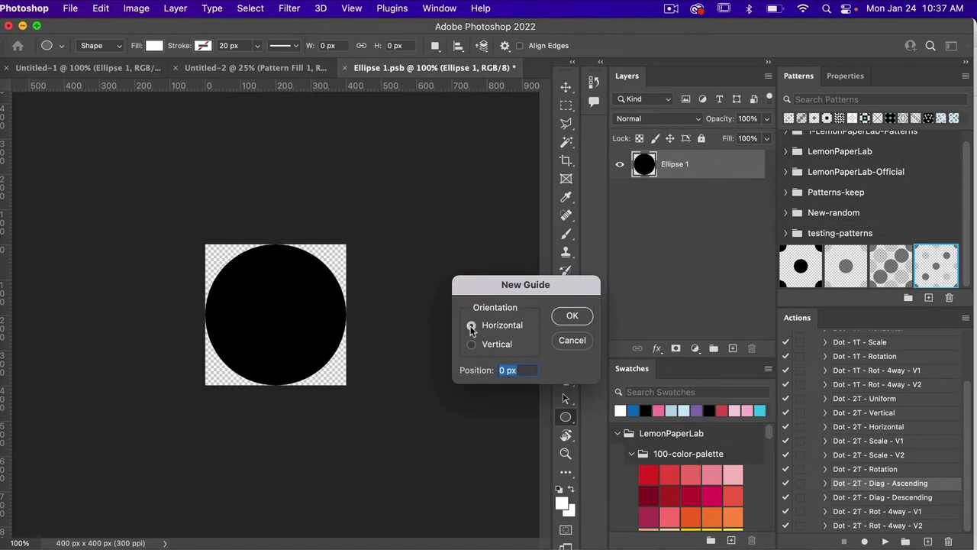
click(472, 325)
text(50)
click(585, 319)
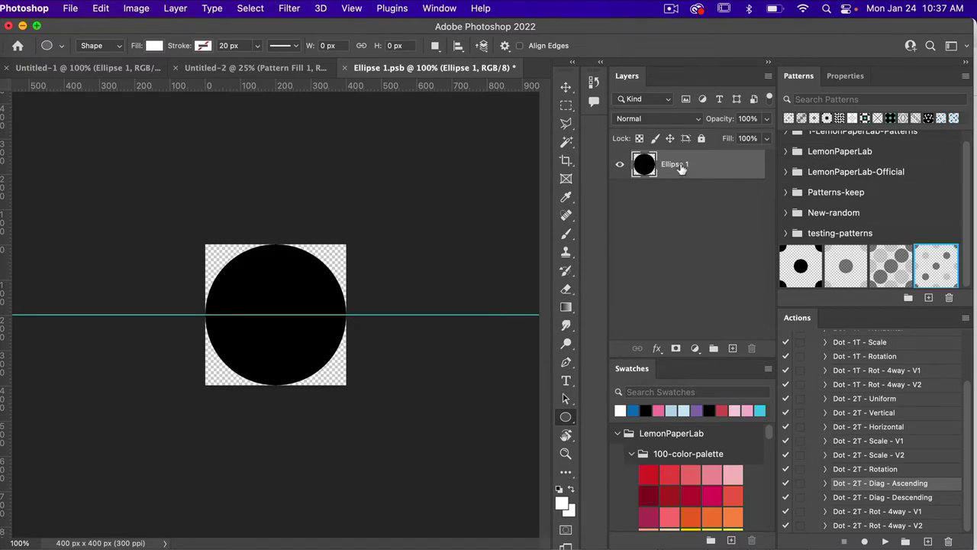
Cut the circle's upper half onto its own layer with a rectangular selection down to the guide, and clear the canvas guides
key(v)
drag(301, 300, 314, 280)
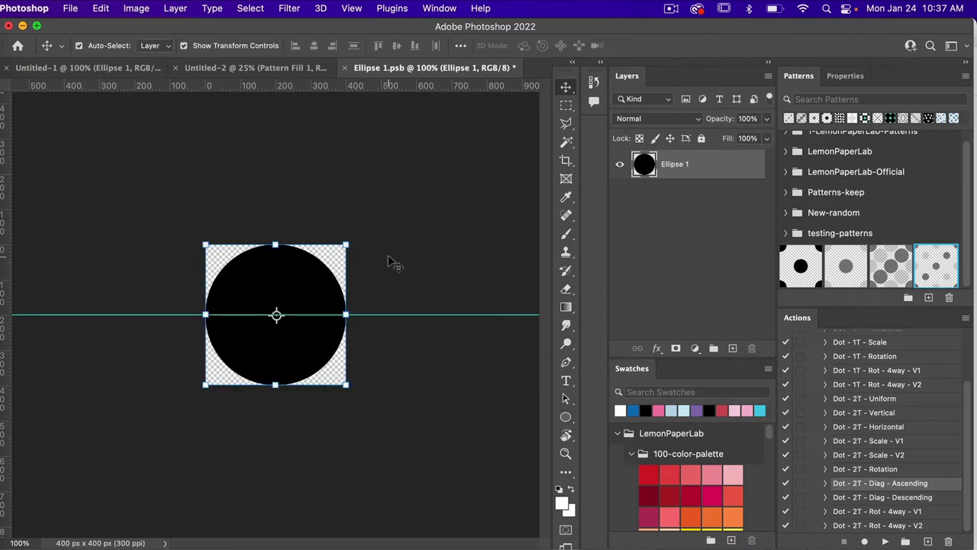
key(m)
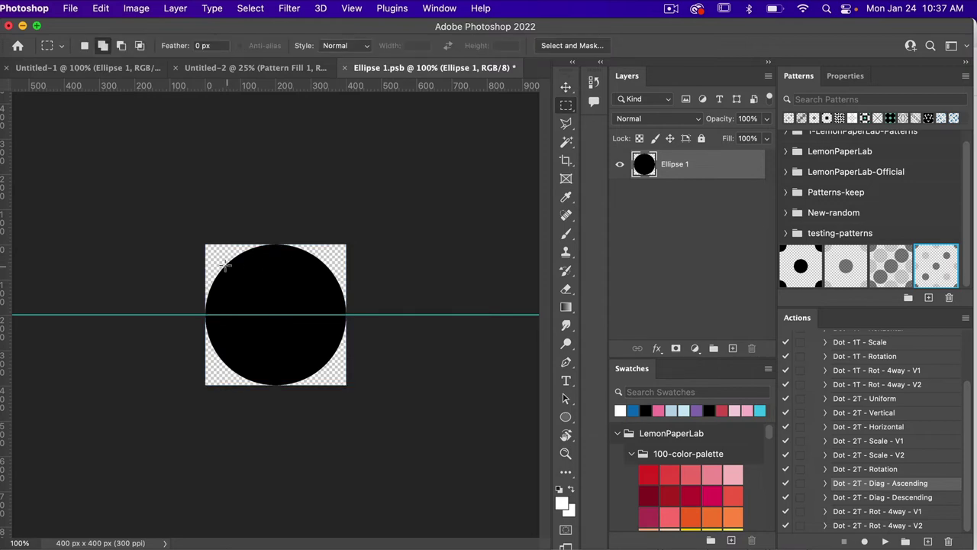
drag(205, 242, 359, 310)
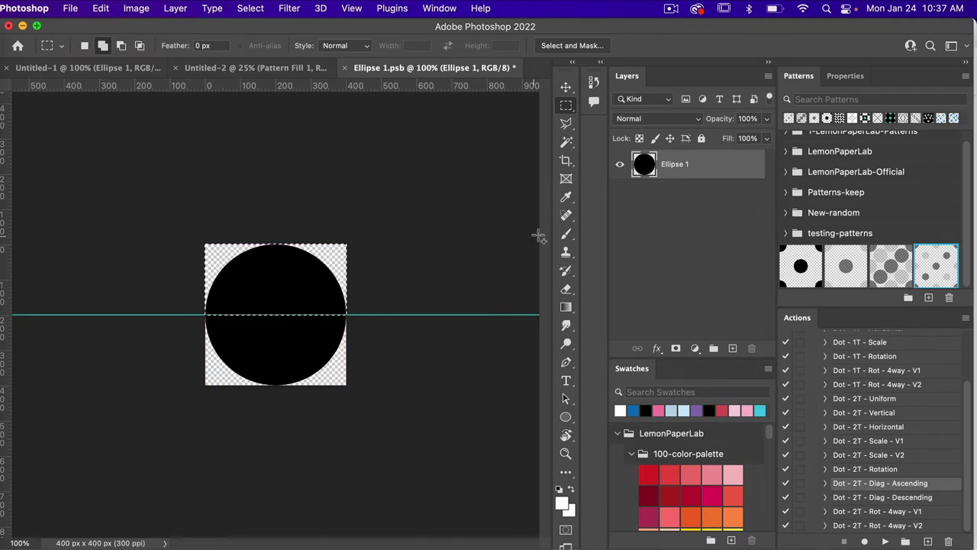
right_click(340, 269)
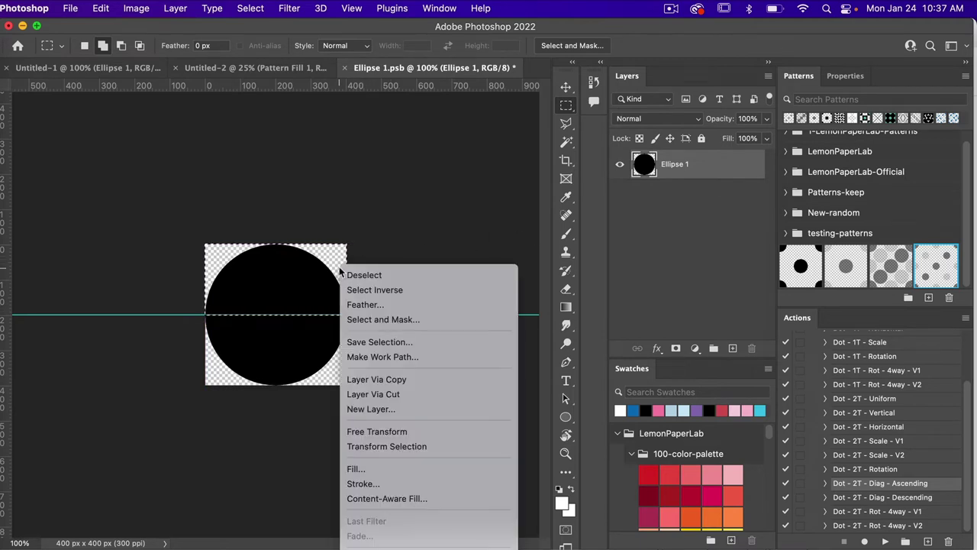
click(373, 394)
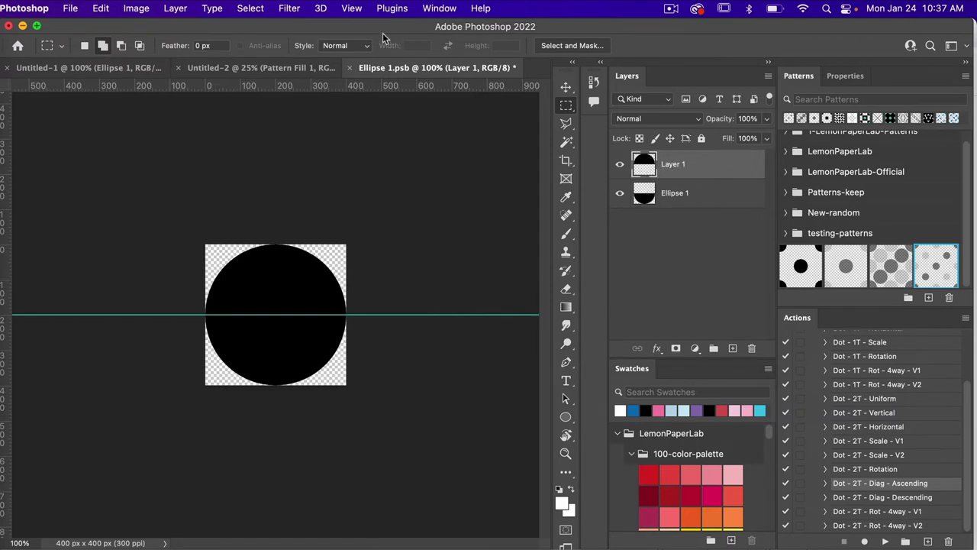
click(352, 11)
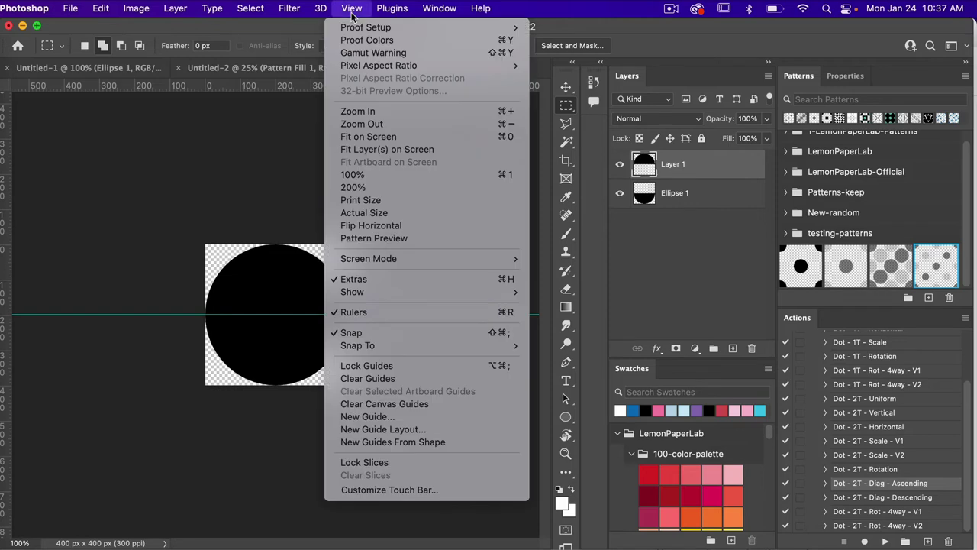
click(374, 404)
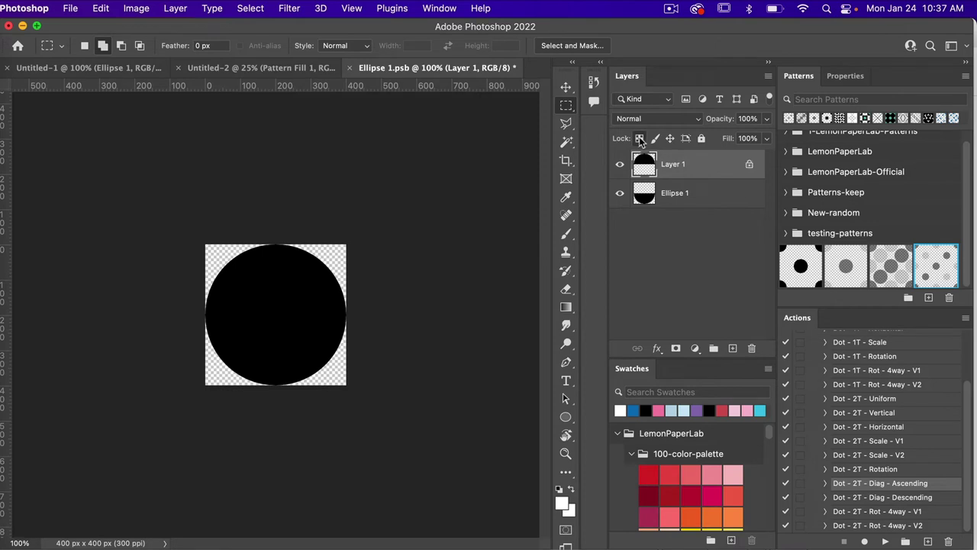
With transparent pixels locked, fill the upper half-circle on Layer 1 with blue and the lower half on Ellipse 1 with light blue
click(633, 410)
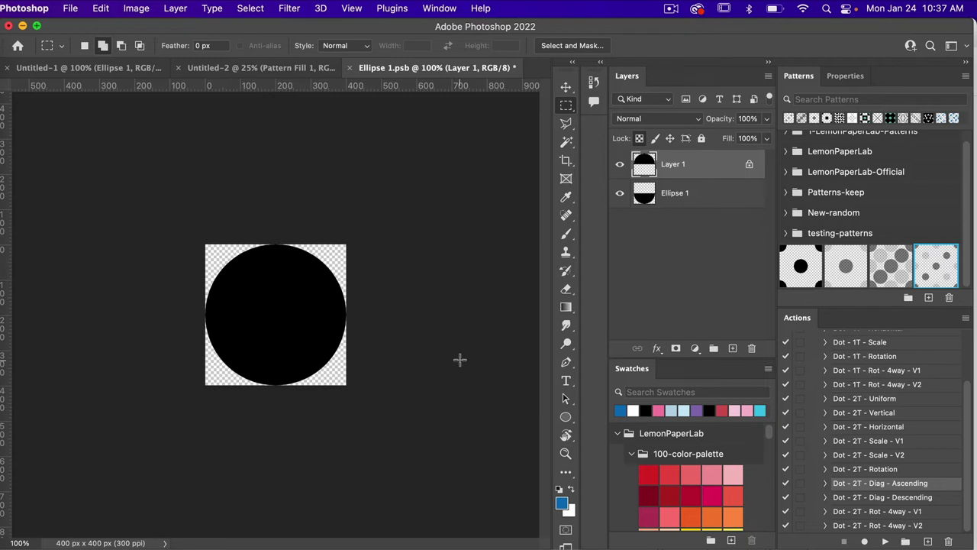
key(alt+shift+BackSpace)
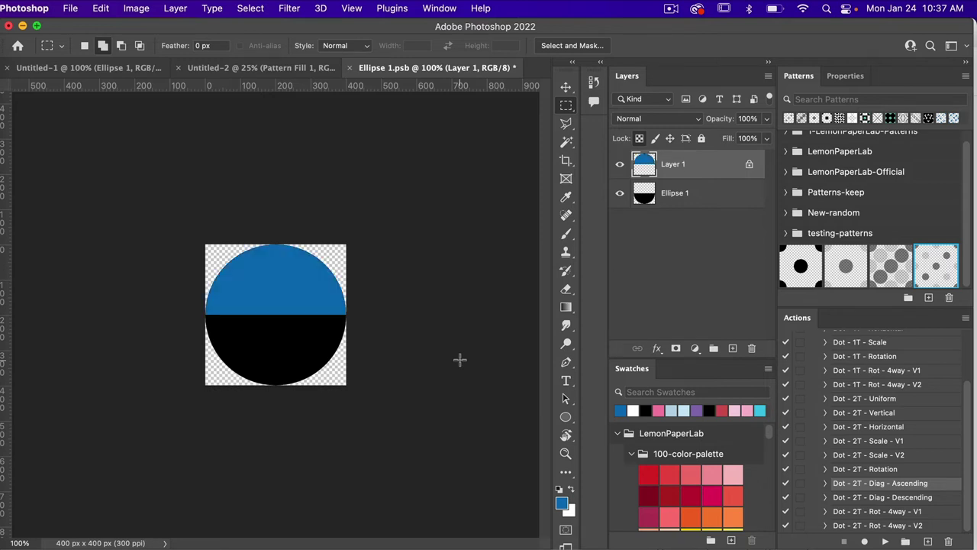
click(674, 196)
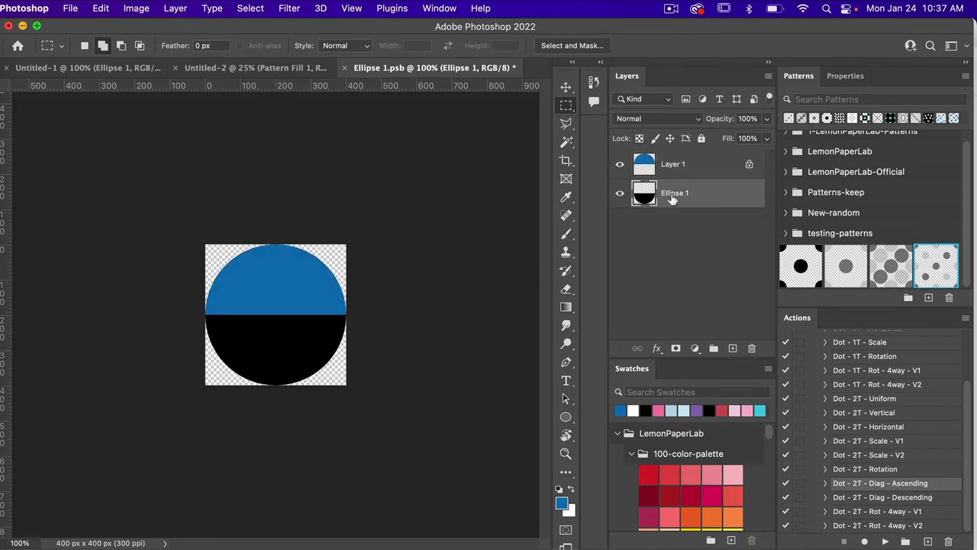
click(683, 410)
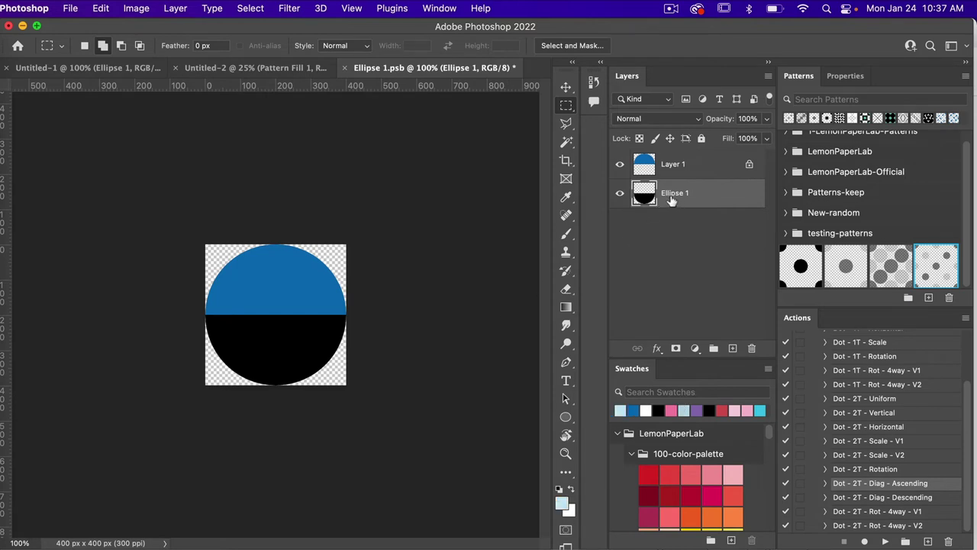
click(640, 138)
key(alt+BackSpace)
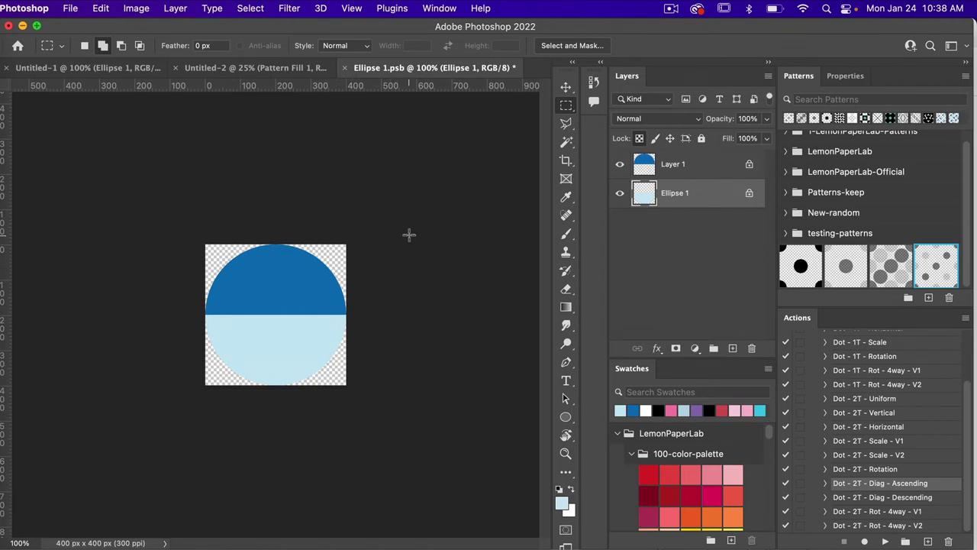
Save and close the circle's smart object contents, and rotate the Ellipse 1 smart object in Untitled-1 by 45°
key(super+s)
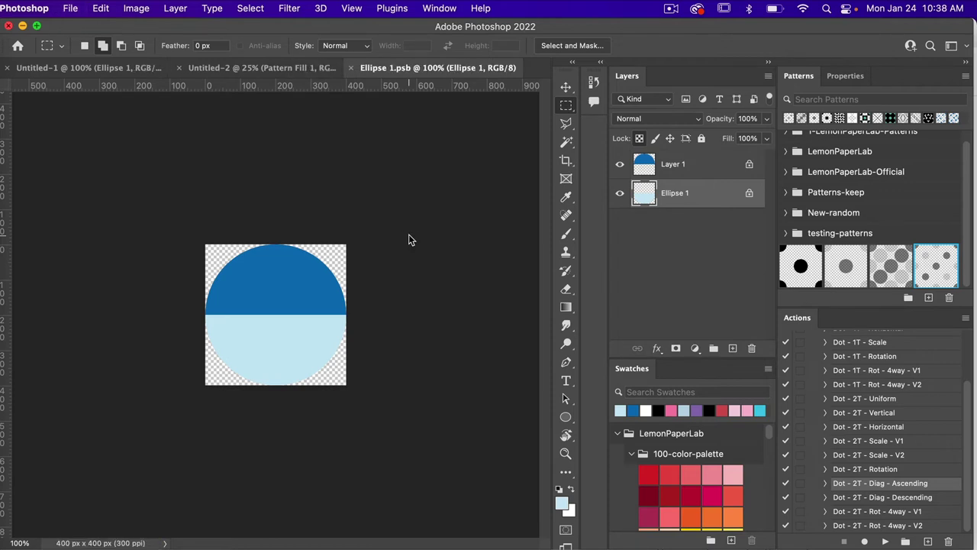
key(super+w)
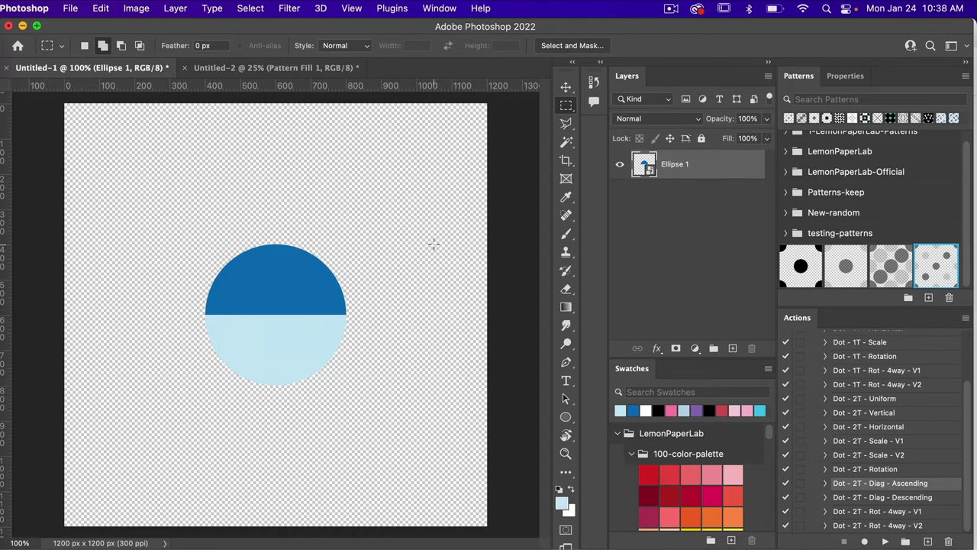
key(super+t)
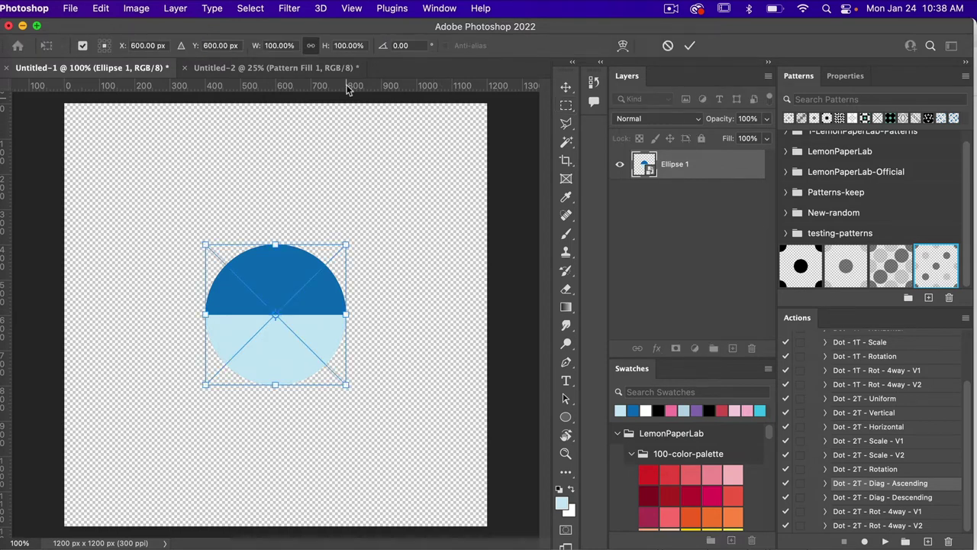
click(407, 45)
text(45)
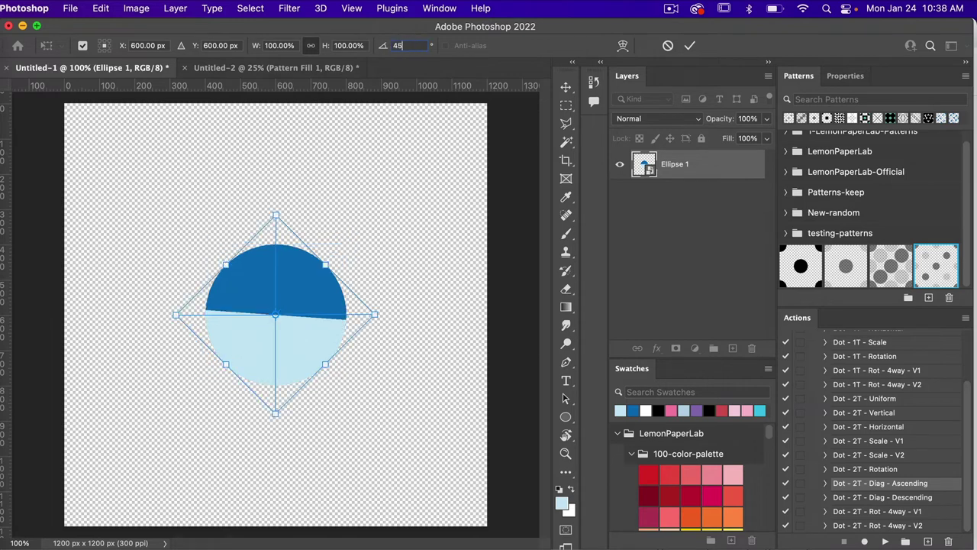
click(689, 45)
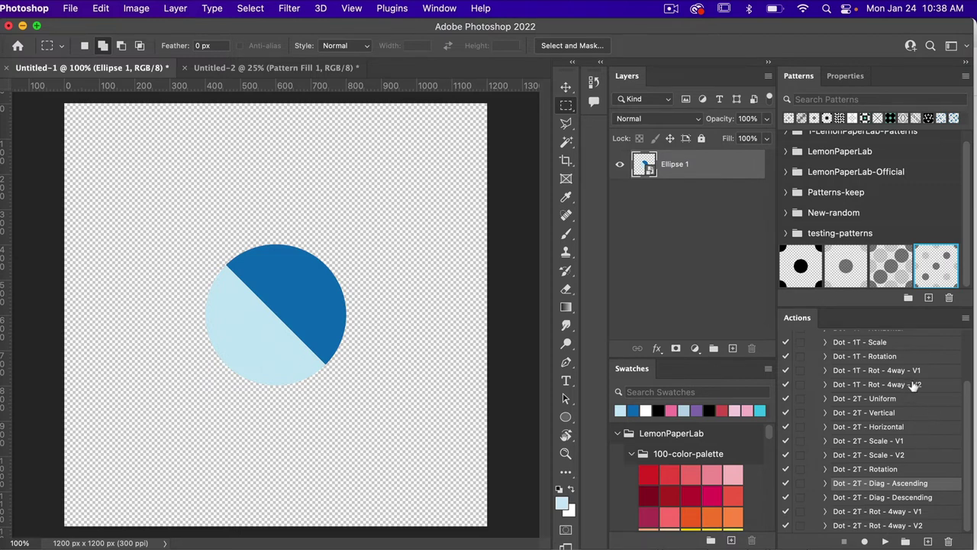
Delete the Pattern Design LemonPaperLab action set and display the remaining actions in Button Mode
scroll(914, 412, up, 3)
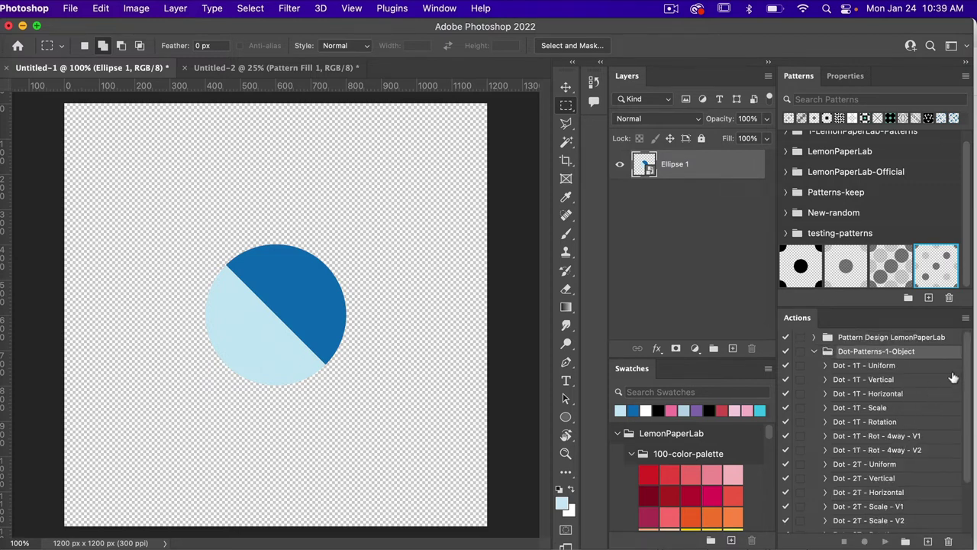
click(913, 341)
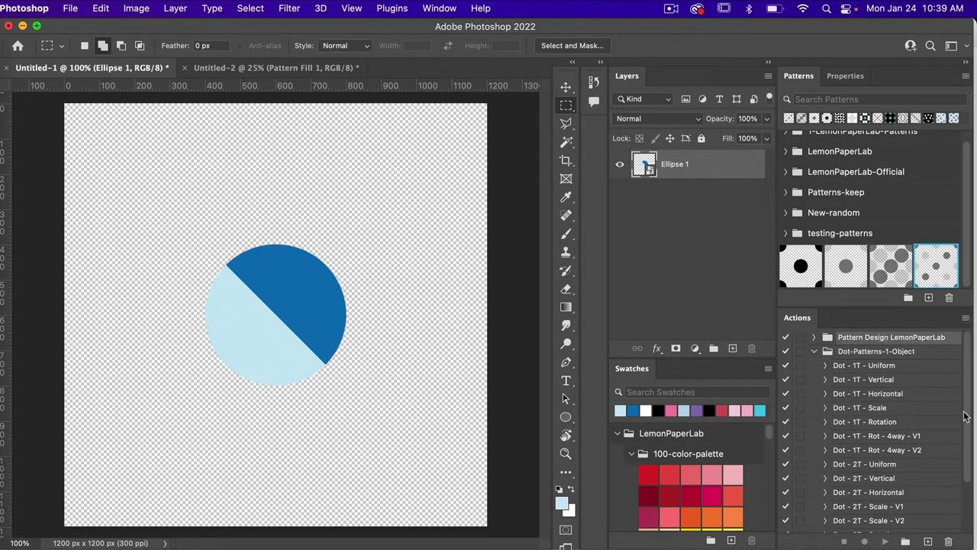
click(948, 541)
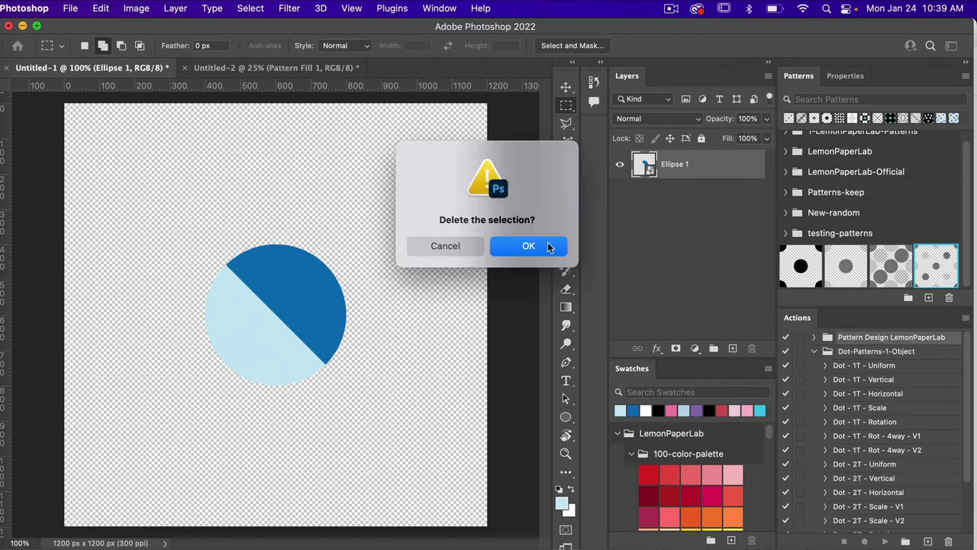
key(Return)
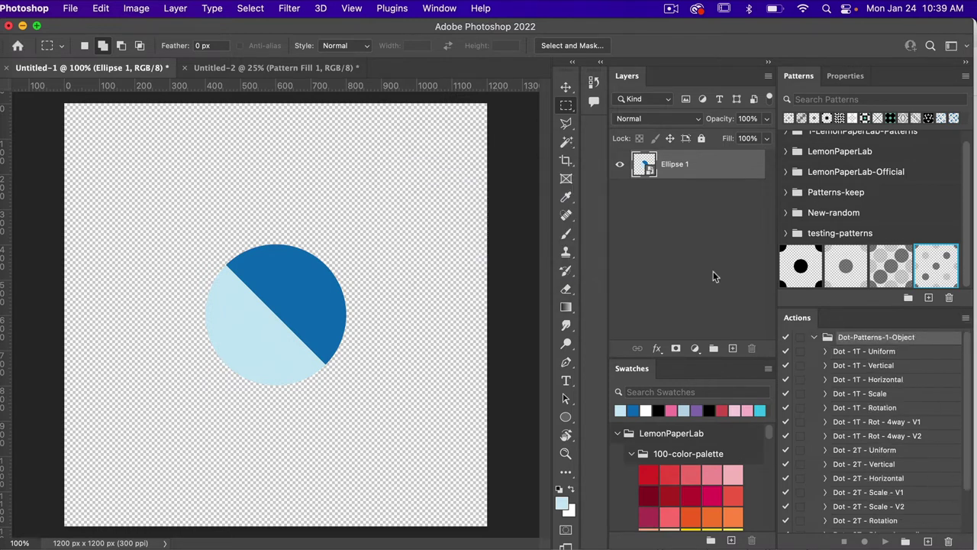
click(966, 321)
click(847, 99)
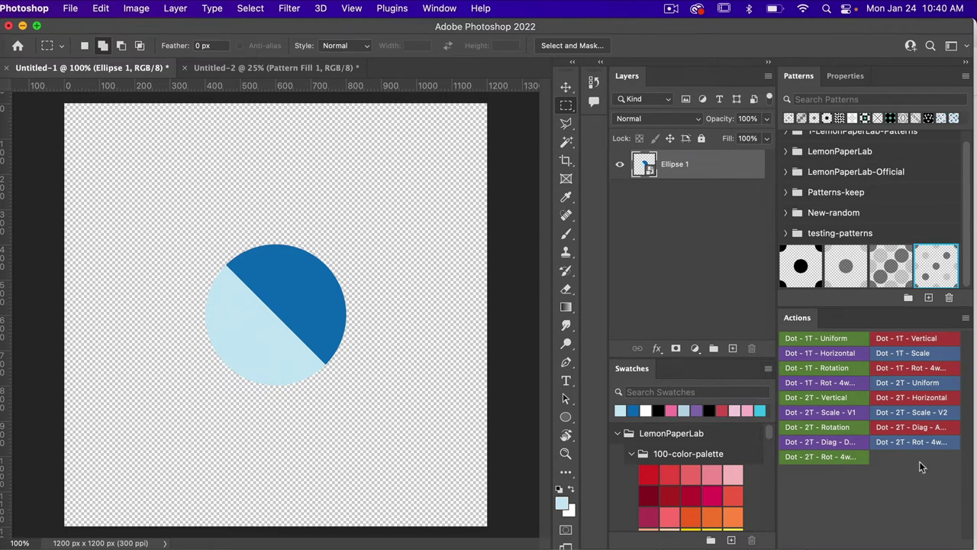
Run Dot - 1T - Vertical on the two-tone circle and apply the resulting pattern to Pattern Fill 1 in Untitled-2
click(919, 342)
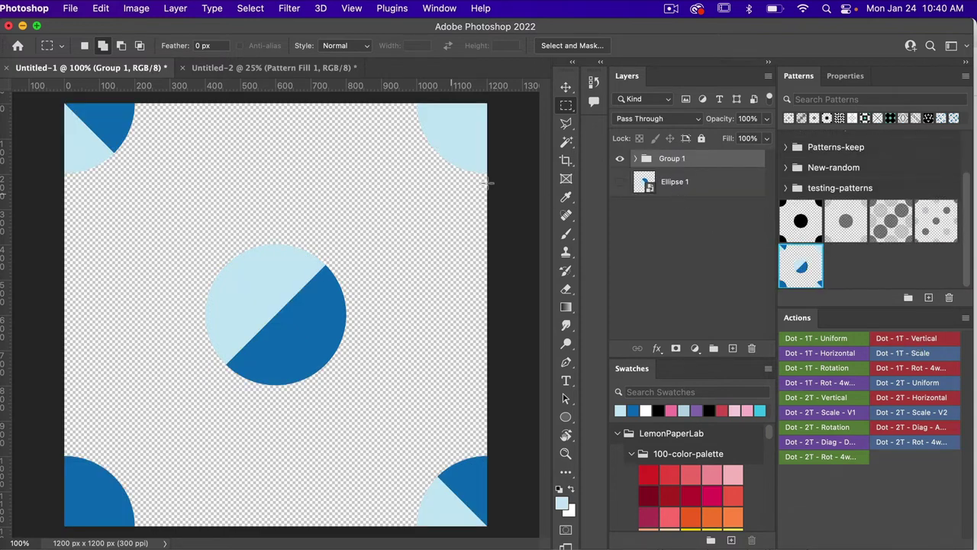
click(277, 68)
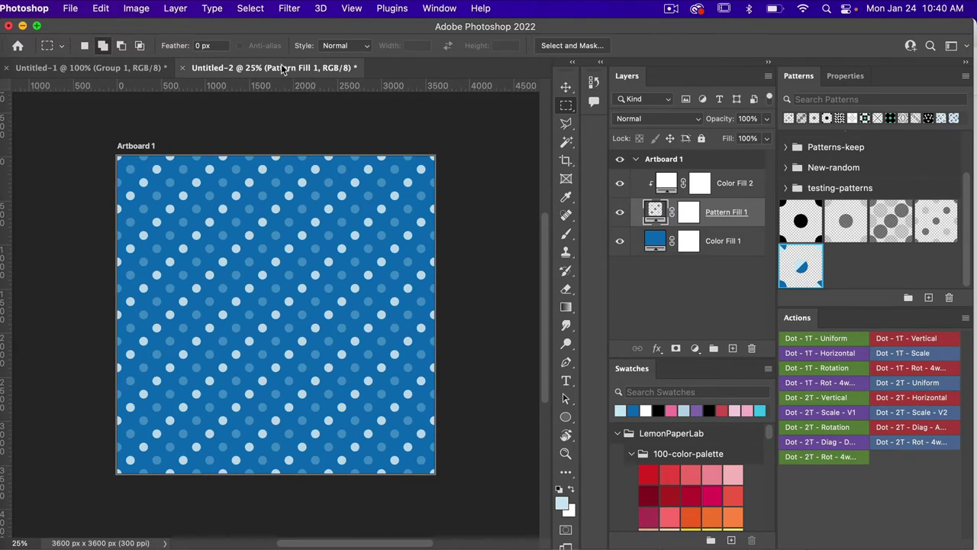
click(808, 264)
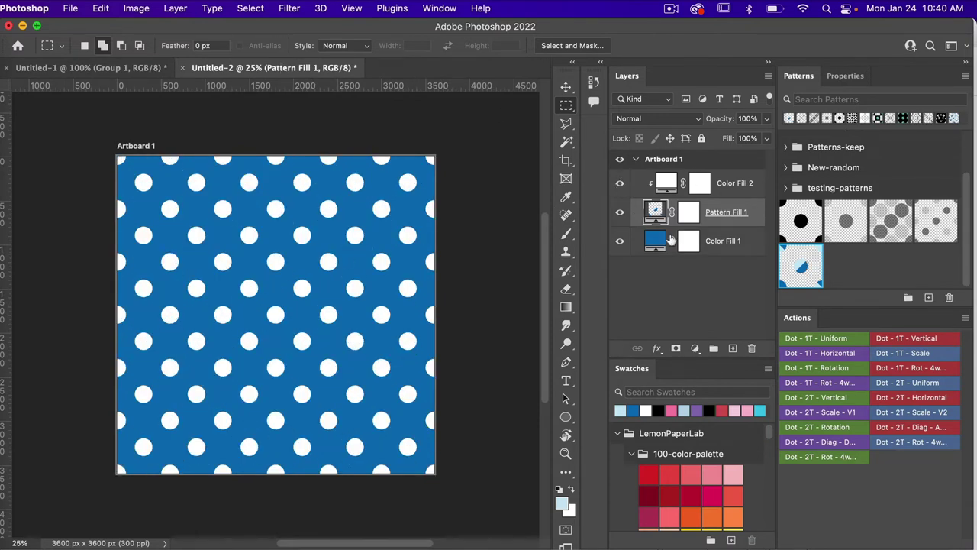
Change Color Fill 1 to white and hide the clipped Color Fill 2 layer
click(723, 246)
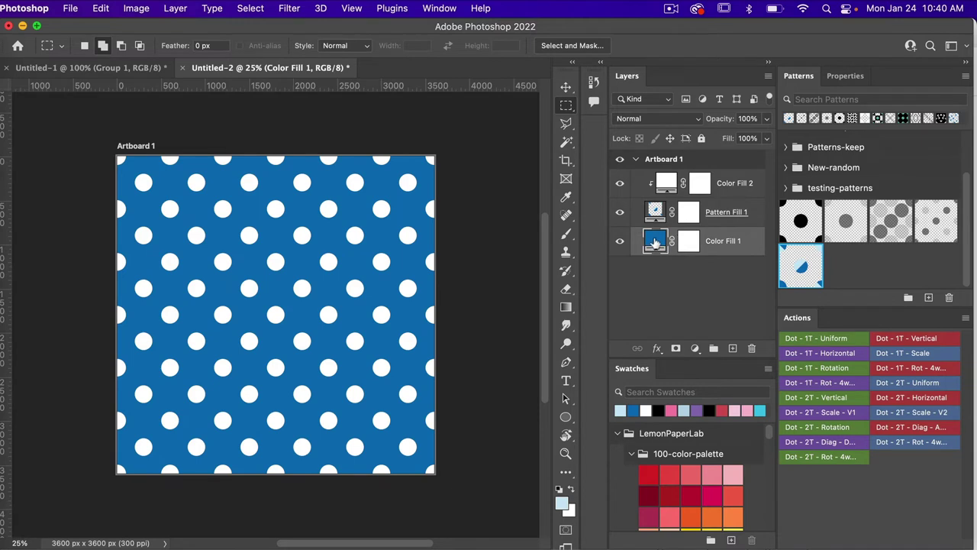
click(645, 410)
click(718, 187)
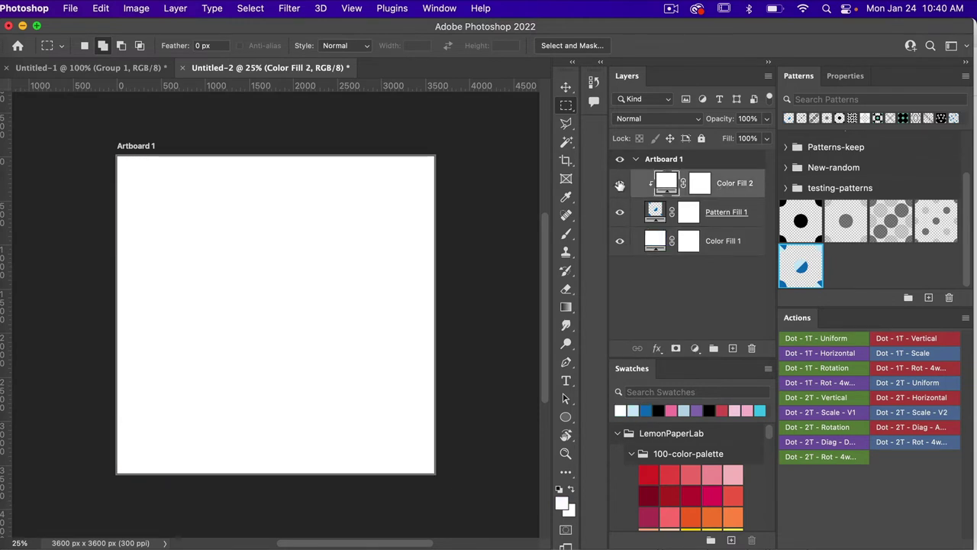
click(620, 186)
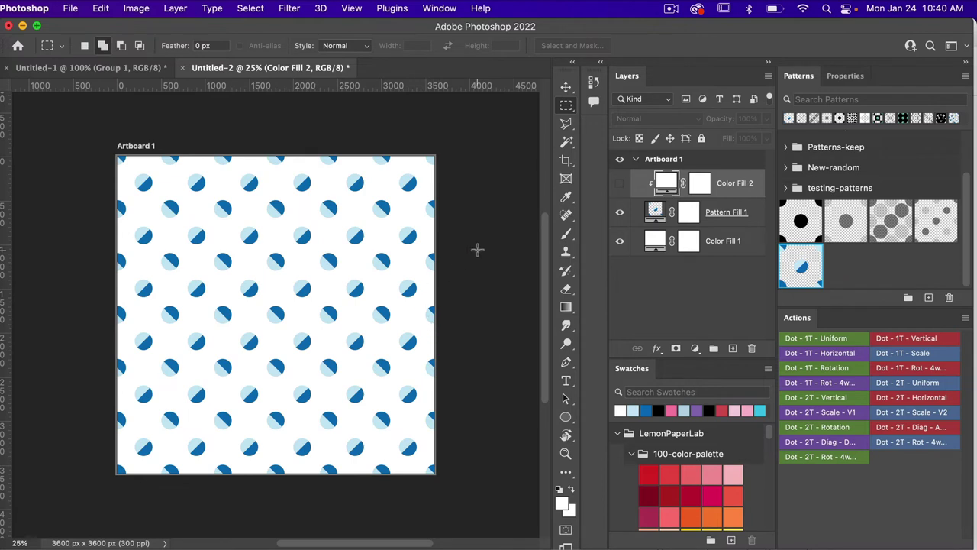
Try Pattern Fill 1 at a 75% scale and set the scale back to 50%
double_click(655, 211)
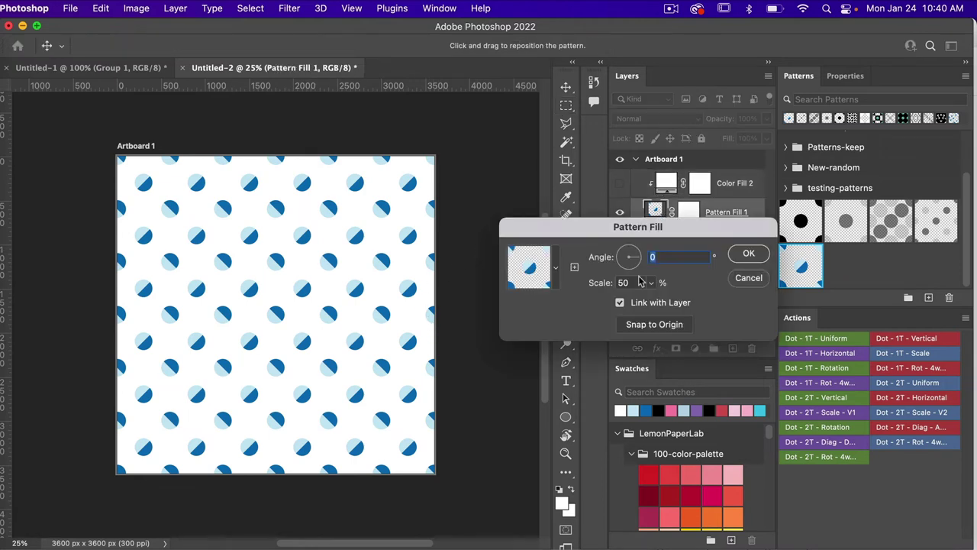
key(Tab)
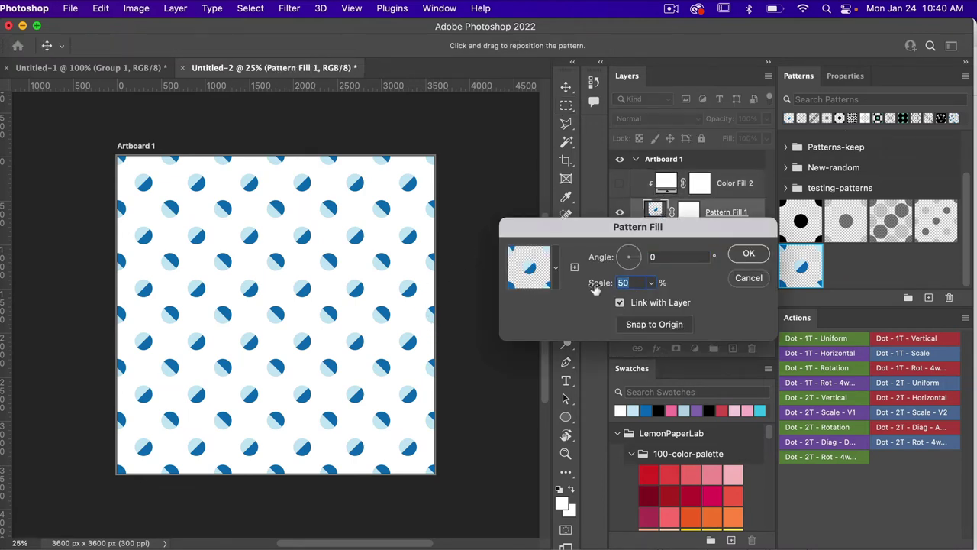
text(75)
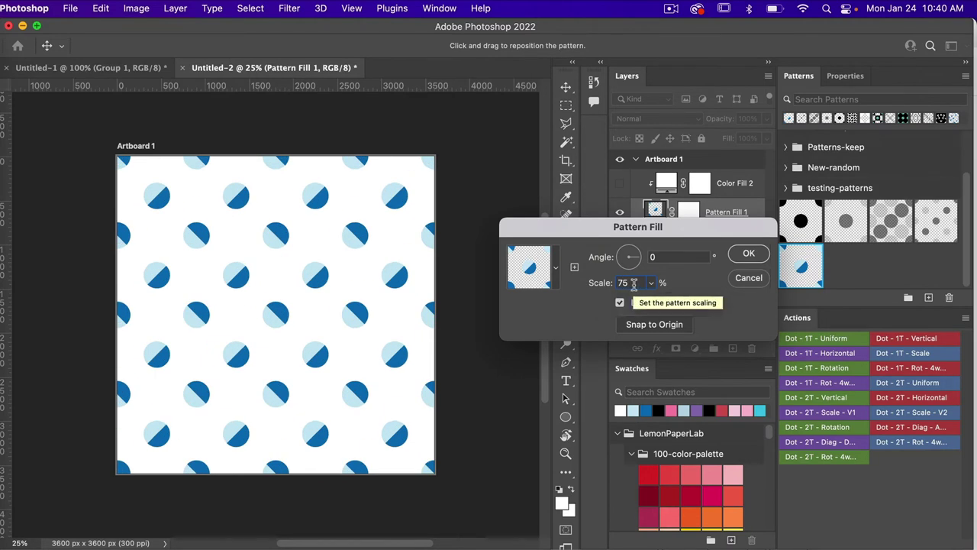
click(603, 284)
text(50)
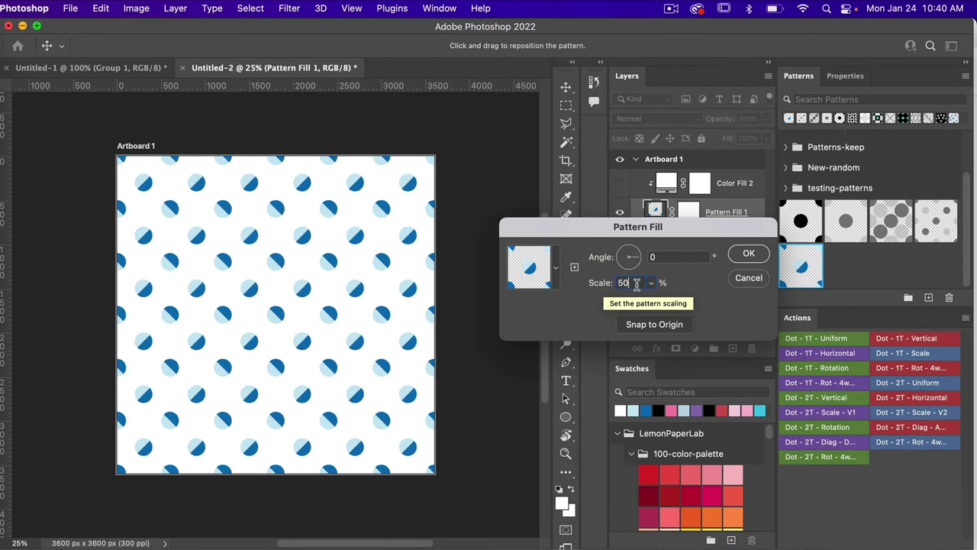
click(751, 254)
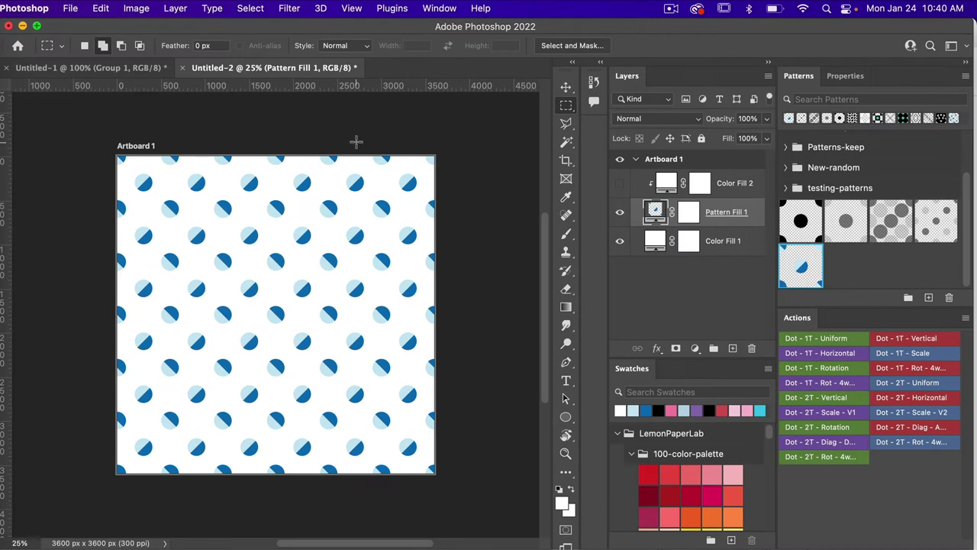
Delete Group 1 with its contents in Untitled-1 and show the Ellipse 1 layer again
click(109, 70)
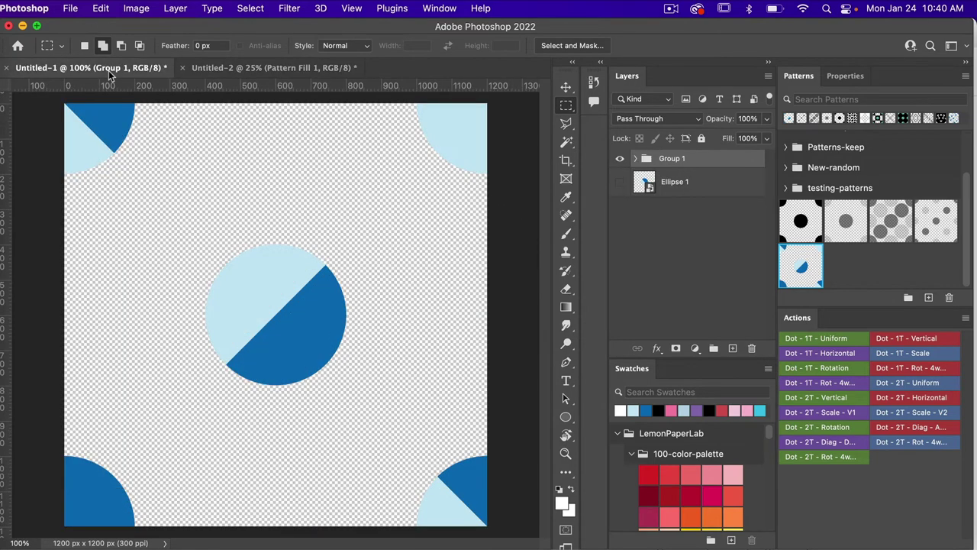
click(752, 349)
click(512, 250)
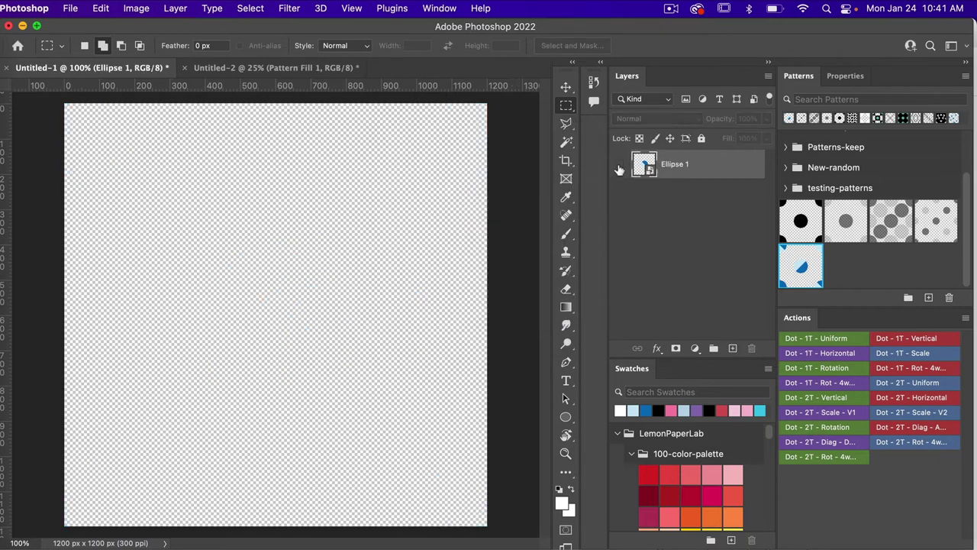
click(620, 168)
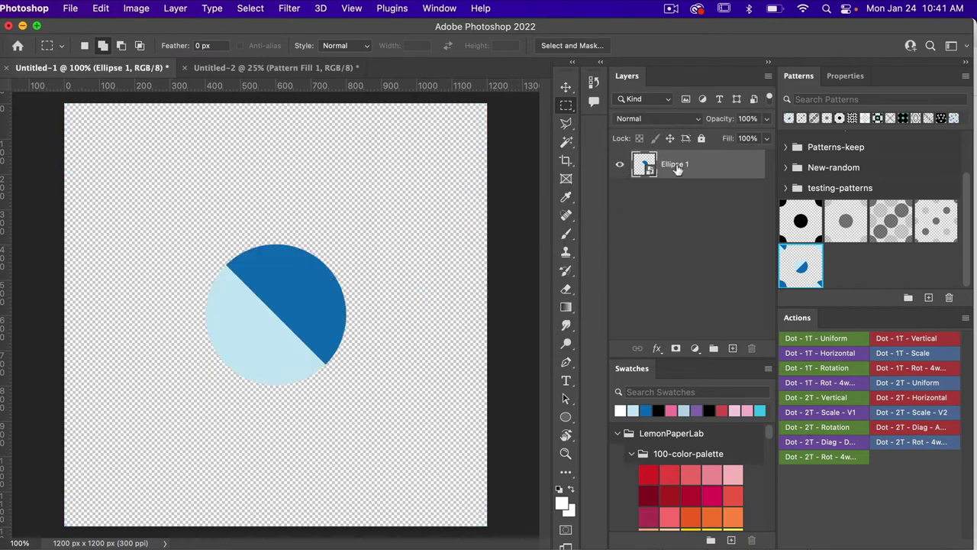
Make an independent copy of Ellipse 1 with New Smart Object via Copy, and hide the original Ellipse 1 layer
right_click(721, 170)
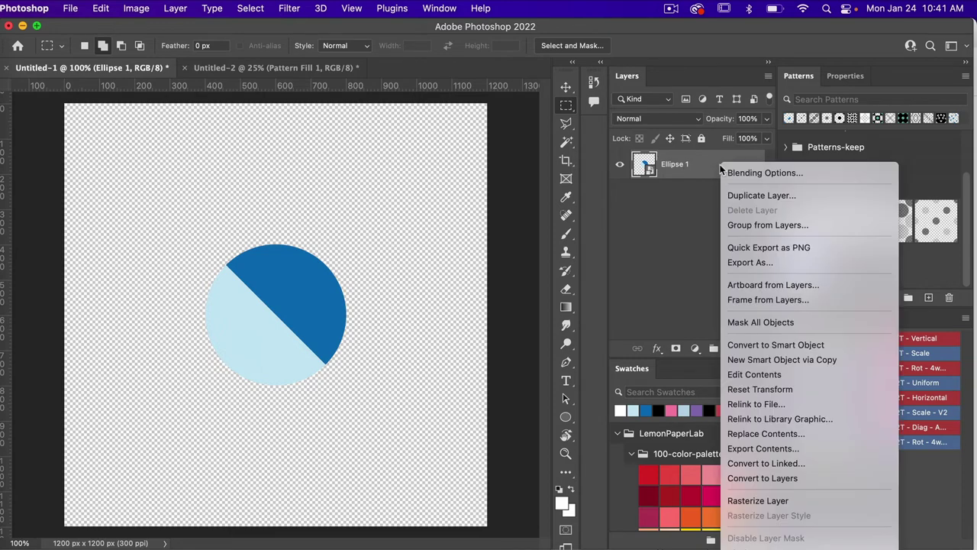
click(785, 362)
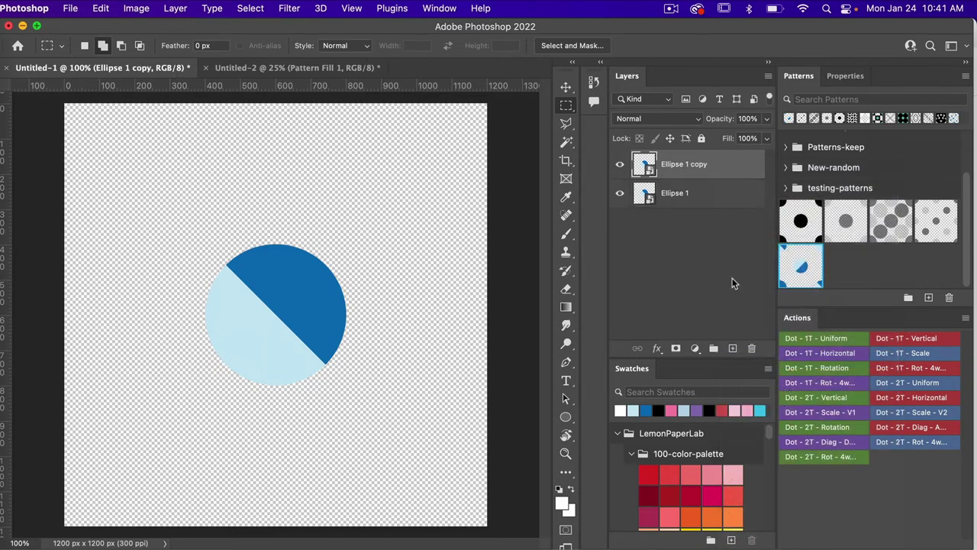
click(620, 194)
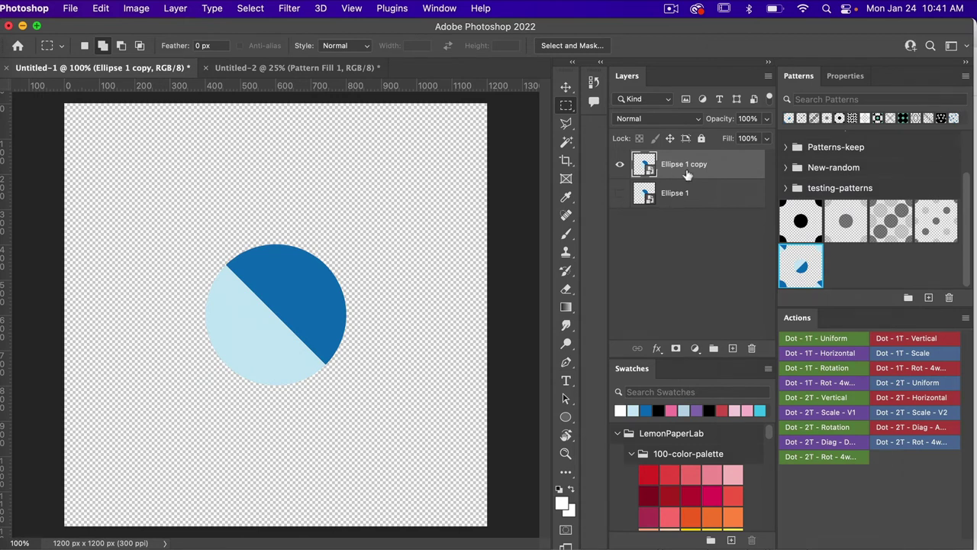
Open the contents of Ellipse 1 copy and swap the half-circles, moving the light blue one to the upper half and the blue one to the lower half
double_click(645, 166)
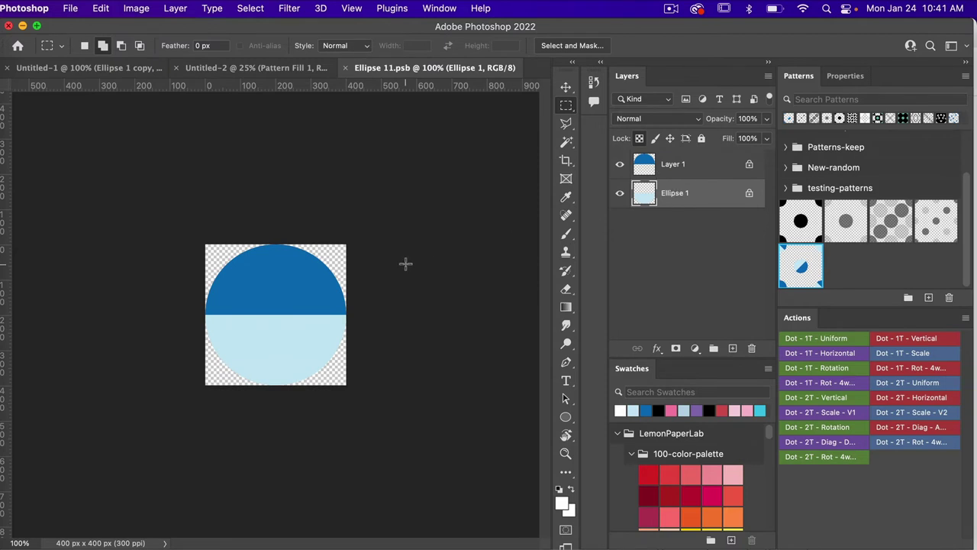
key(v)
drag(302, 341, 314, 359)
click(311, 283)
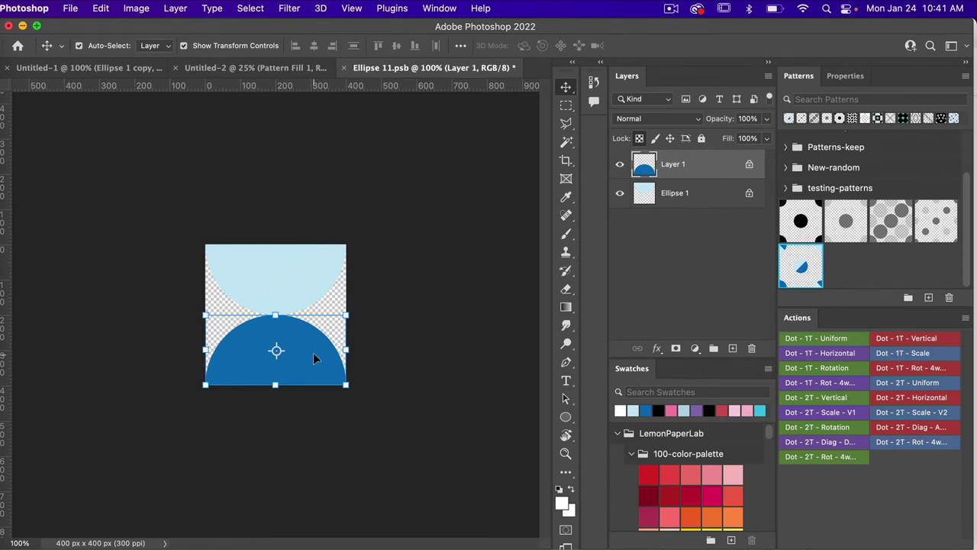
Scale the blue half-circle on Layer 1 and the light blue half-circle on Ellipse 1 to 90% each
key(super+t)
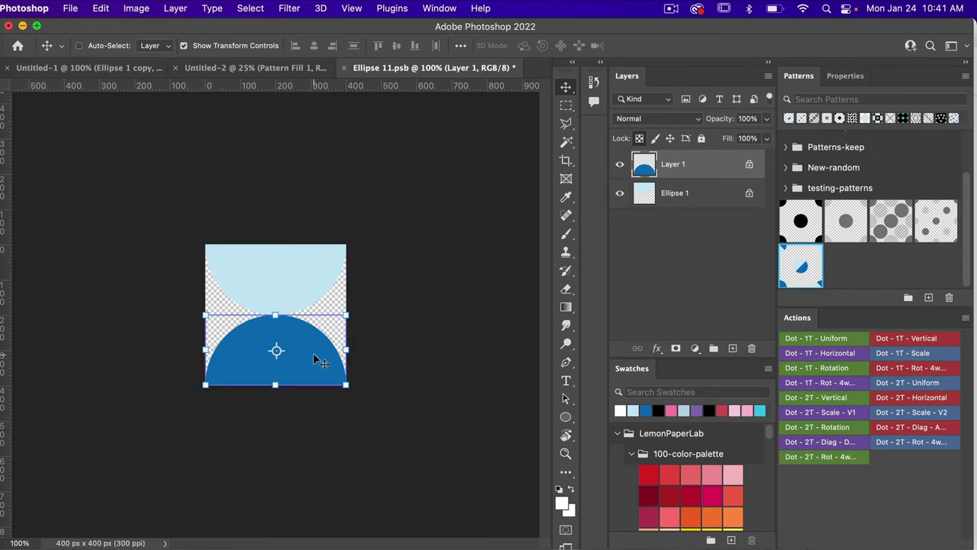
click(261, 50)
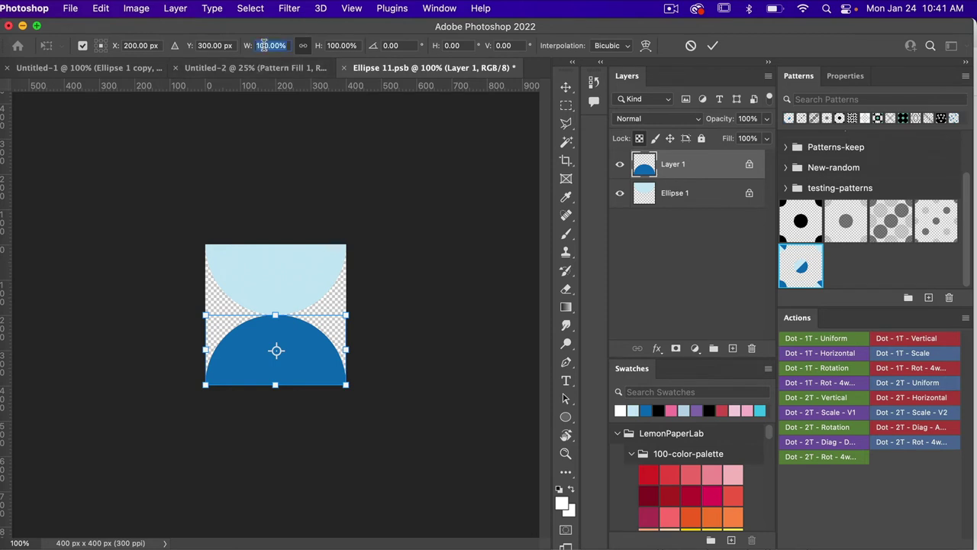
text(90)
click(715, 48)
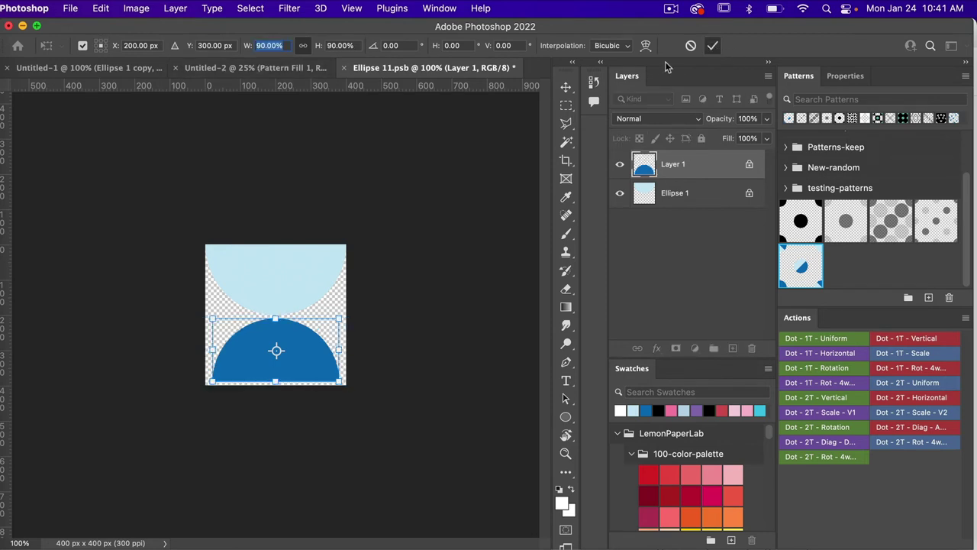
click(305, 274)
key(super+t)
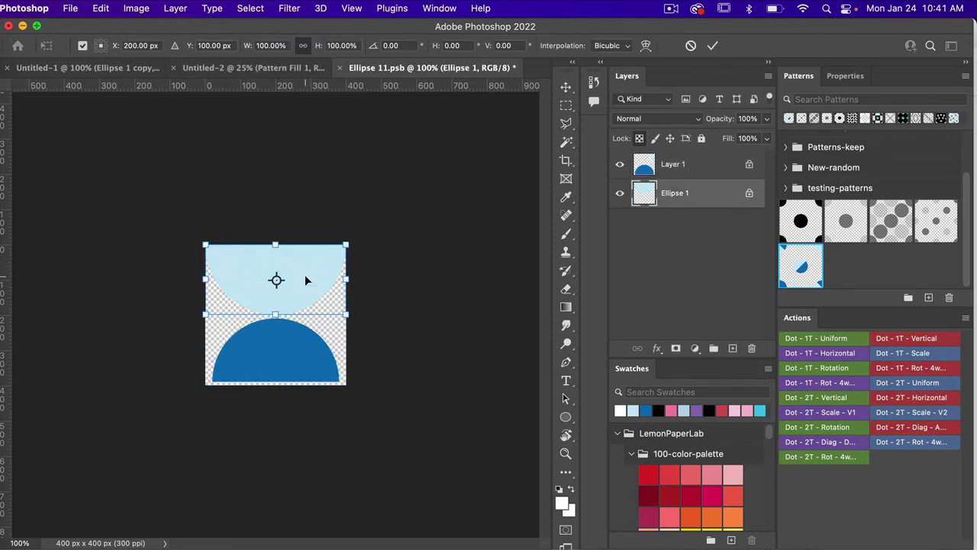
click(272, 45)
text(90)
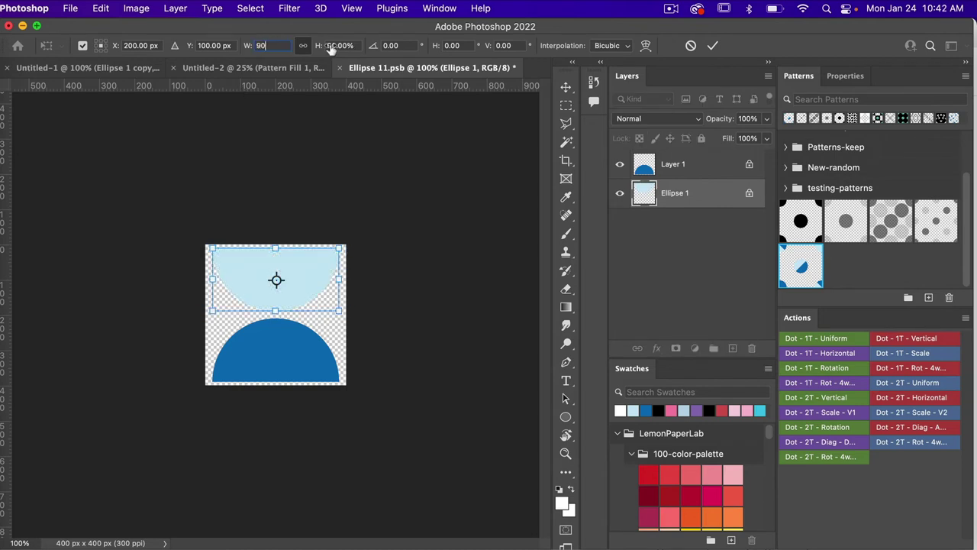
click(713, 45)
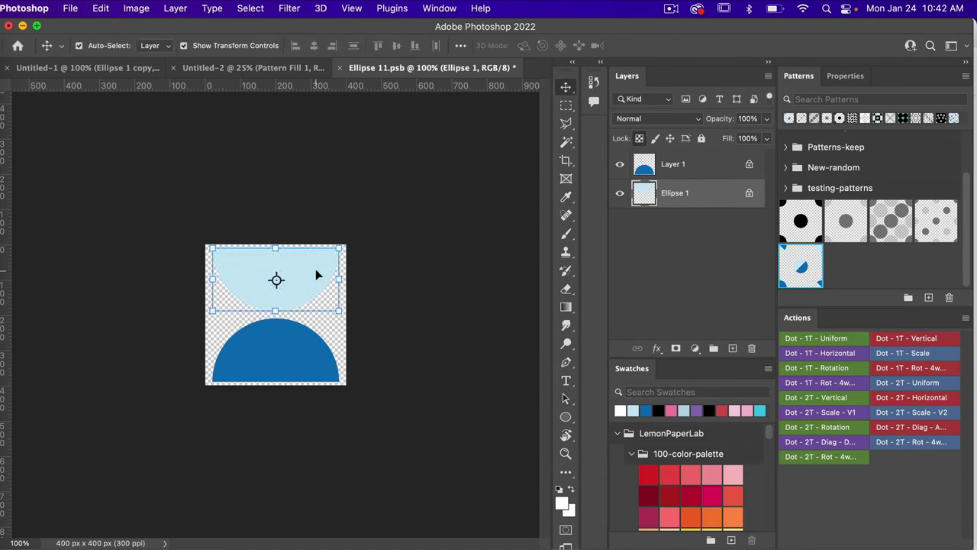
Move the light blue half-circle flush with the canvas's upper edge and the blue half-circle flush with its lower edge
drag(315, 269, 319, 267)
drag(313, 346, 314, 353)
click(410, 307)
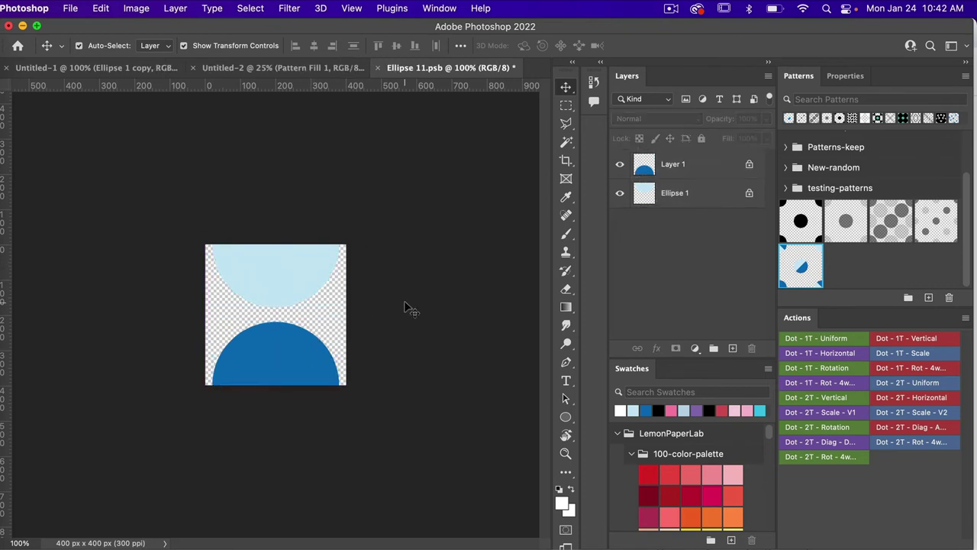
Recolor the light blue half-circle on Ellipse 1 with the light pink Swatch 315
click(323, 260)
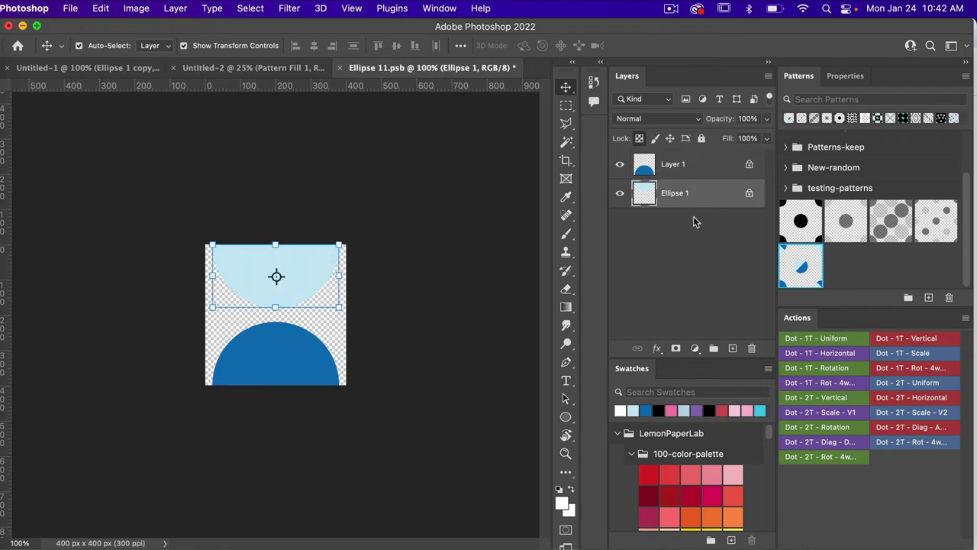
scroll(683, 459, down, 5)
click(683, 457)
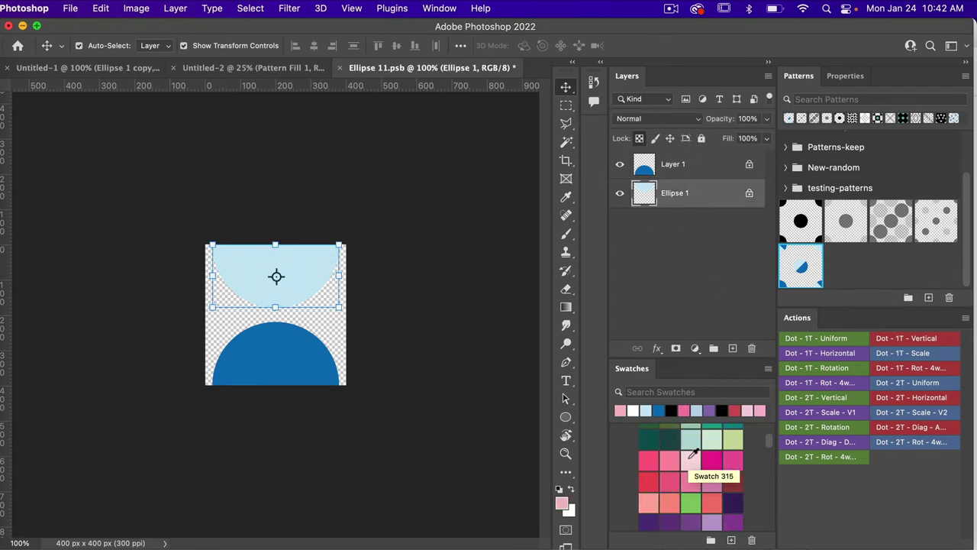
click(689, 458)
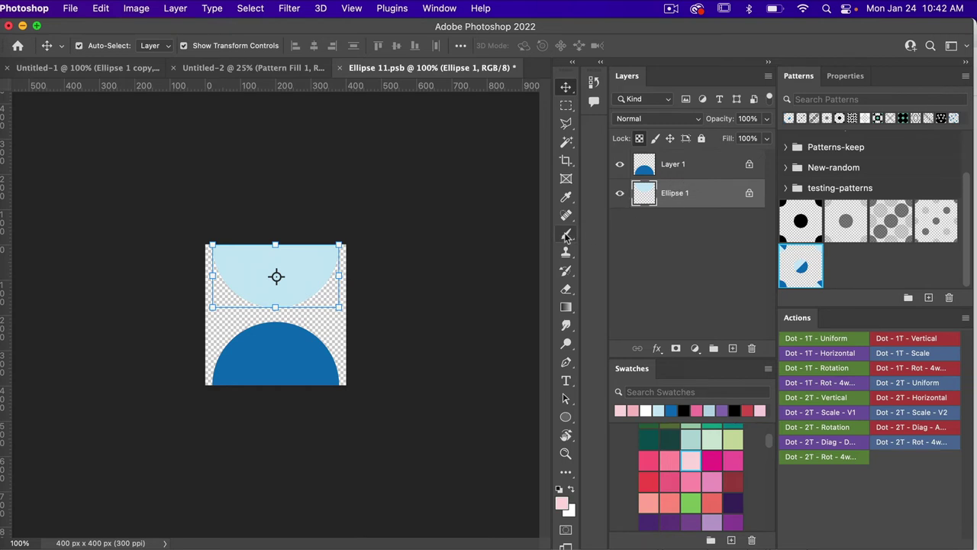
Recolor the blue half-circle on Layer 1 hot pink, and save and close the smart object's contents
click(672, 164)
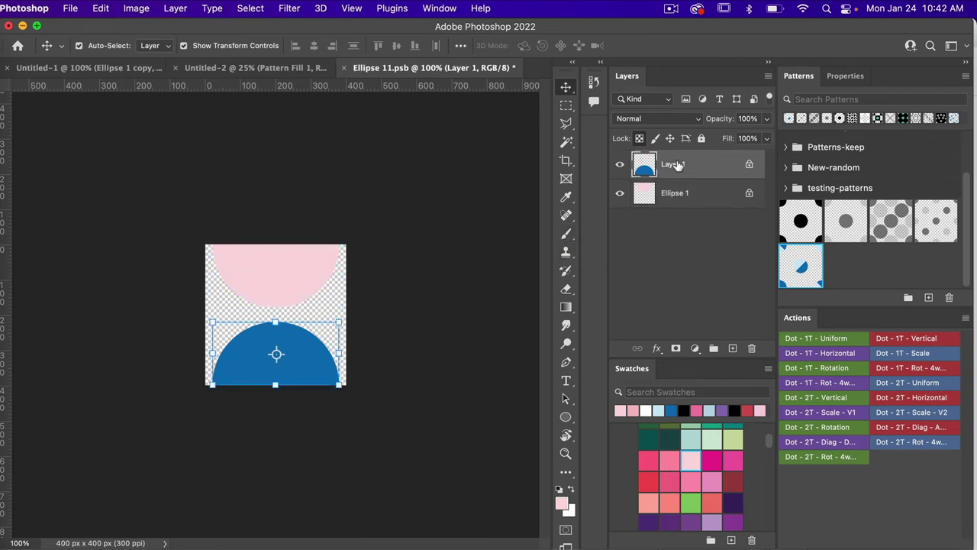
click(733, 459)
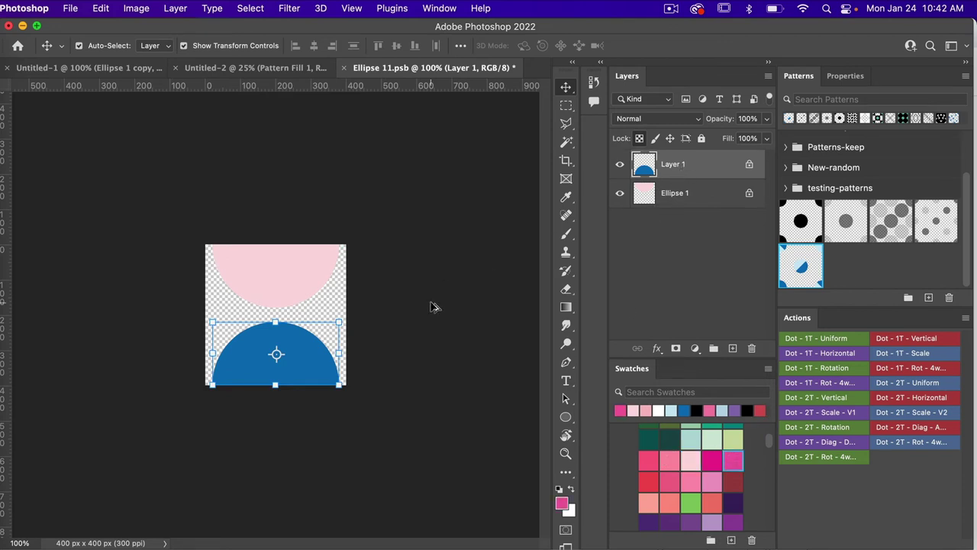
key(alt+shift+BackSpace)
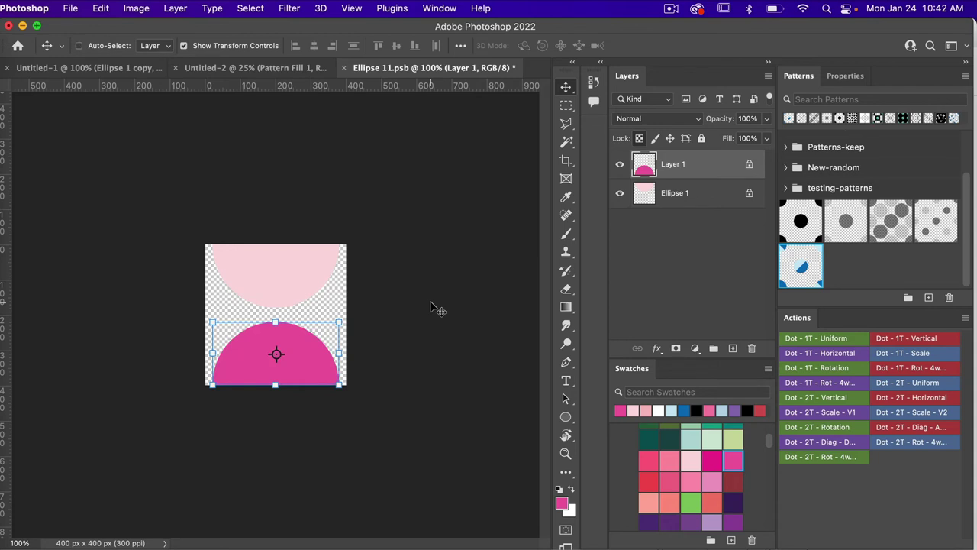
key(super+s)
key(super+w)
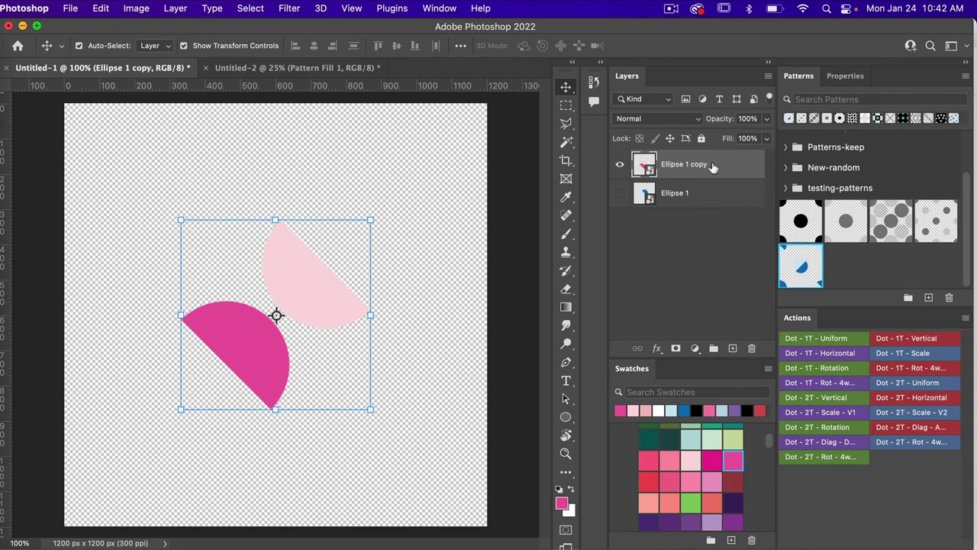
Run the Dot - 1T - Rot - 4w action on Ellipse 1 copy and apply the resulting pattern to Pattern Fill 1 in Untitled-2
click(918, 367)
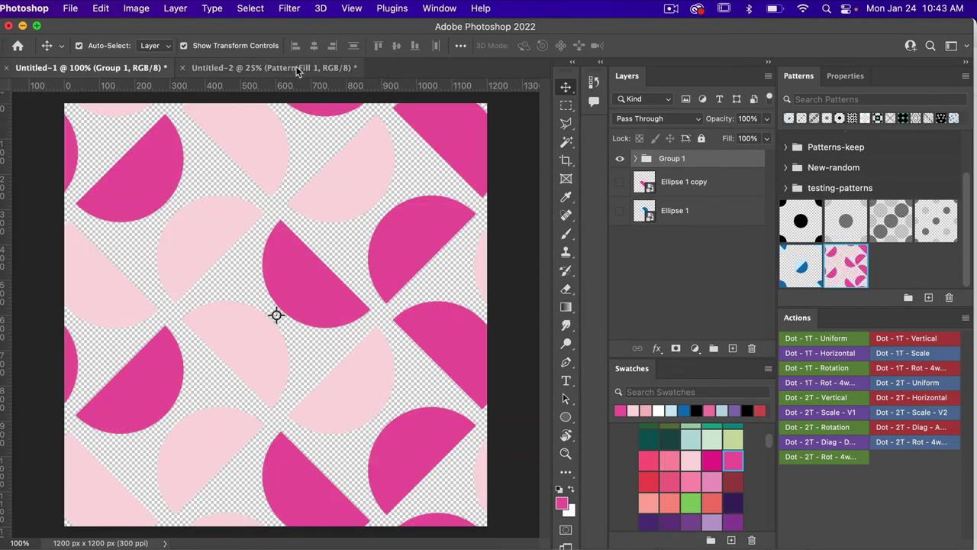
click(252, 67)
click(834, 254)
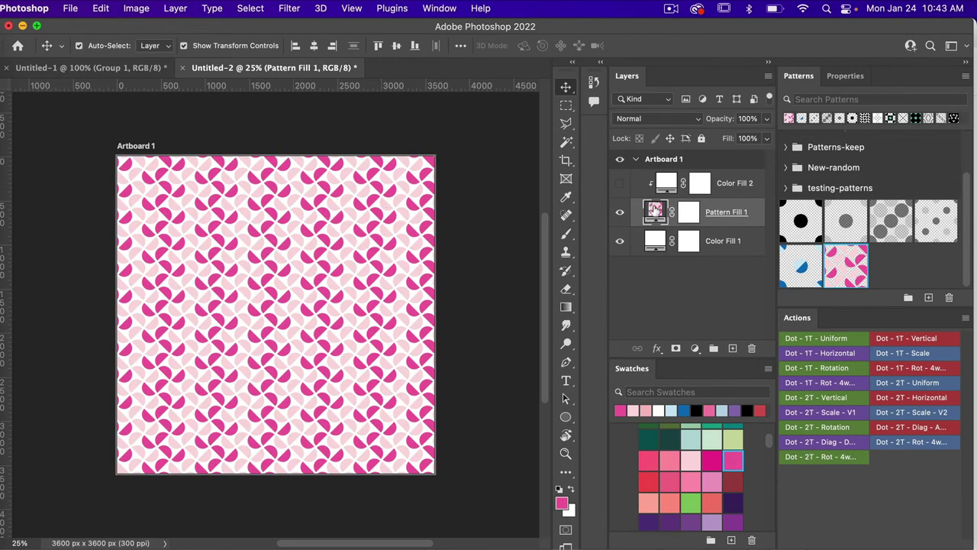
Set the scale of Pattern Fill 1 to 75%
double_click(655, 212)
click(633, 282)
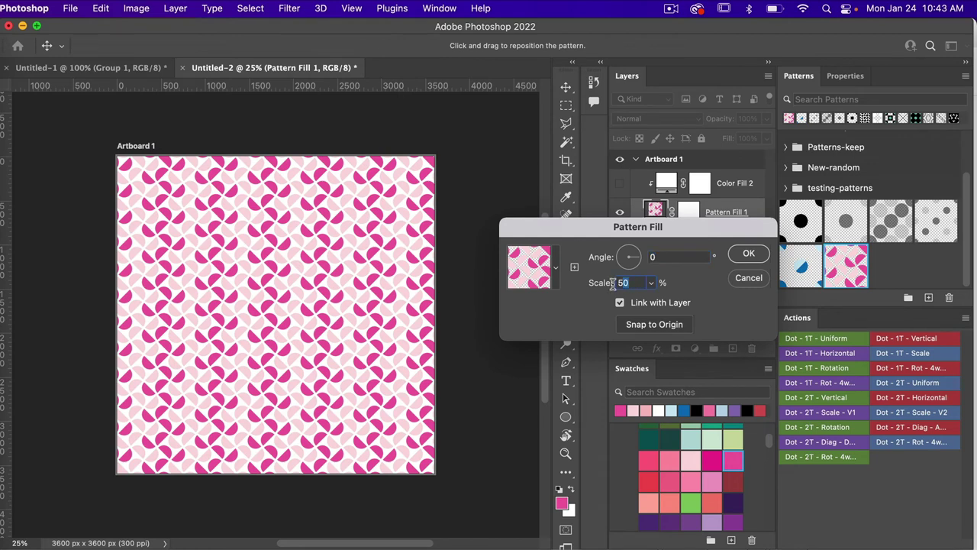
text(75)
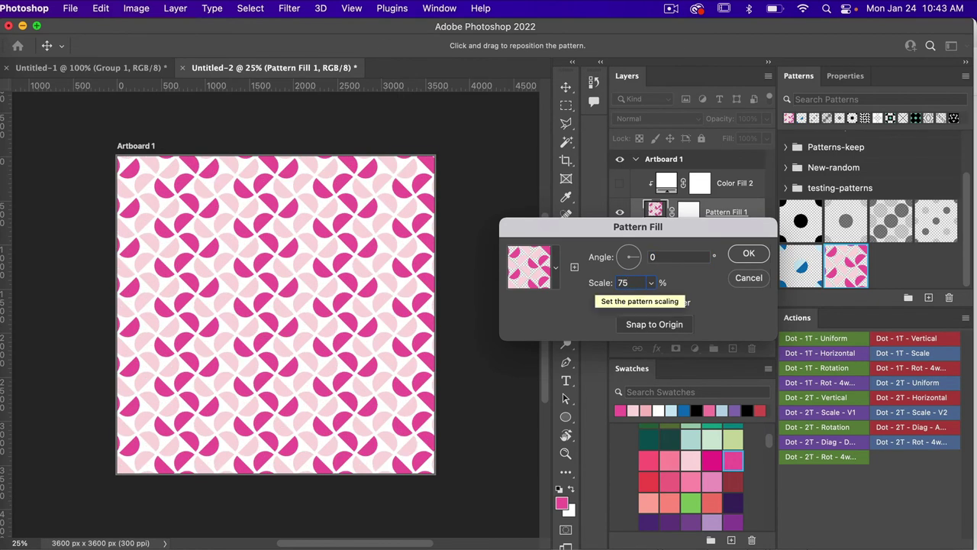
click(750, 256)
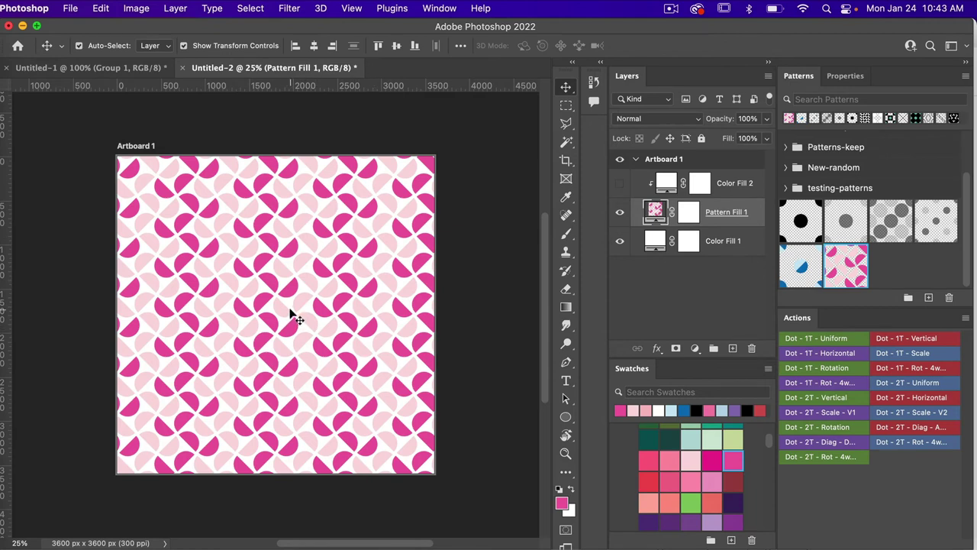
Open the contents of Ellipse 1 copy from Untitled-1 and convert Layer 1 and Ellipse 1 together into one smart object
click(145, 69)
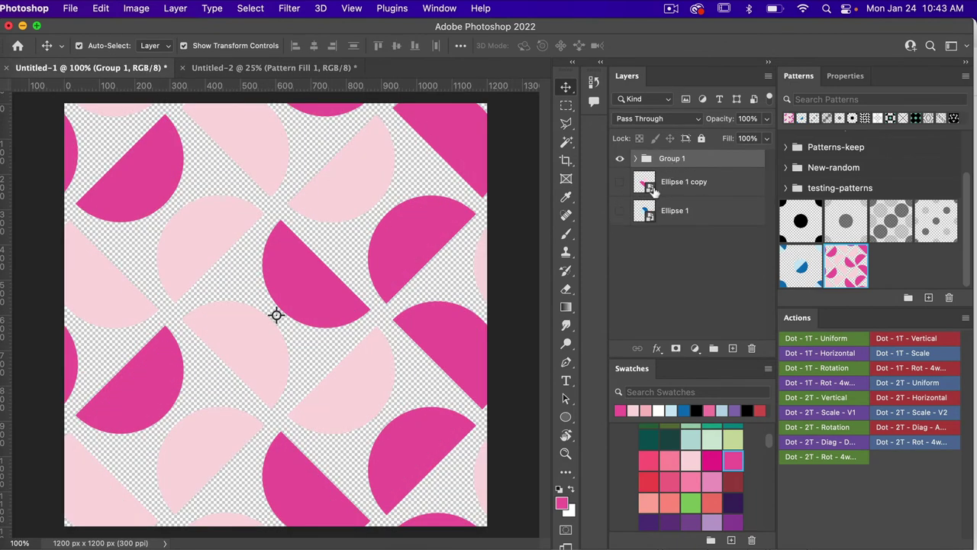
double_click(645, 184)
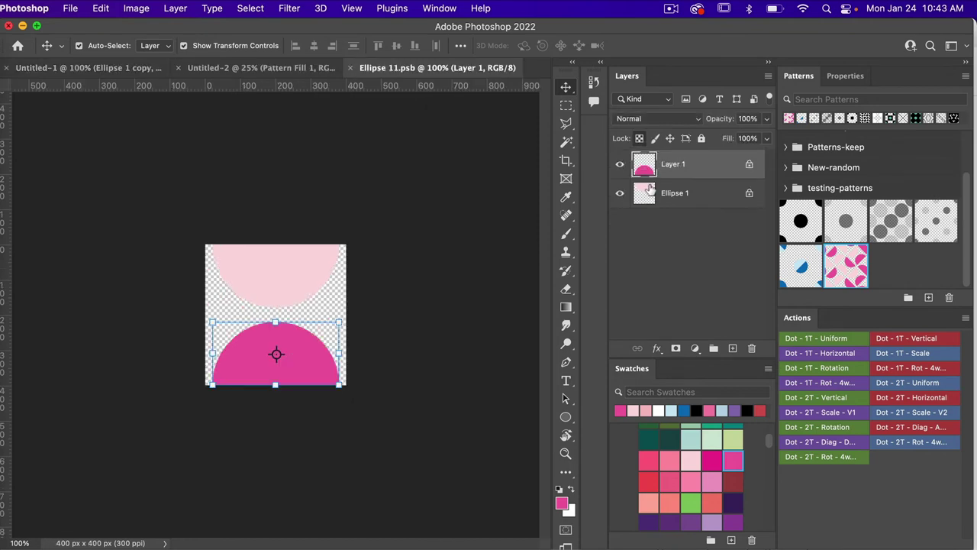
shift+click(688, 195)
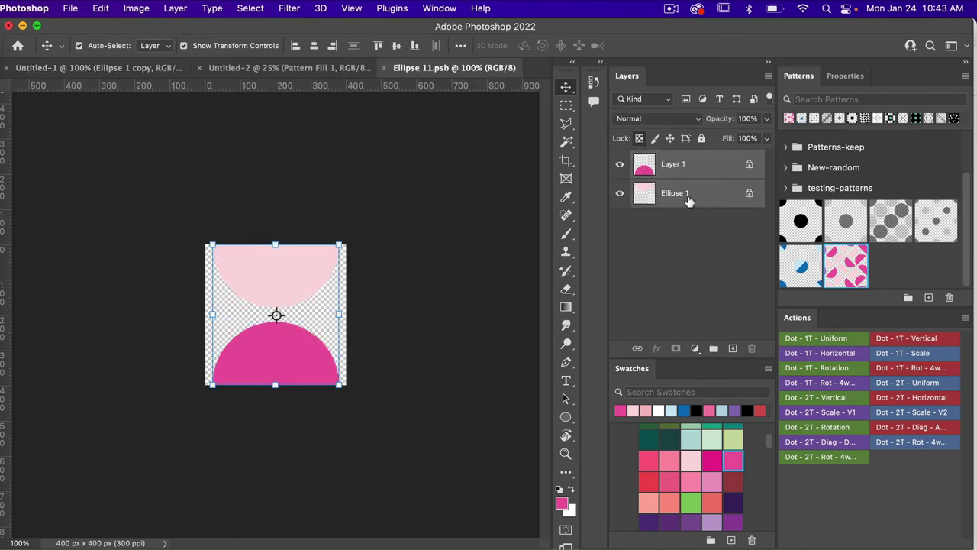
right_click(692, 193)
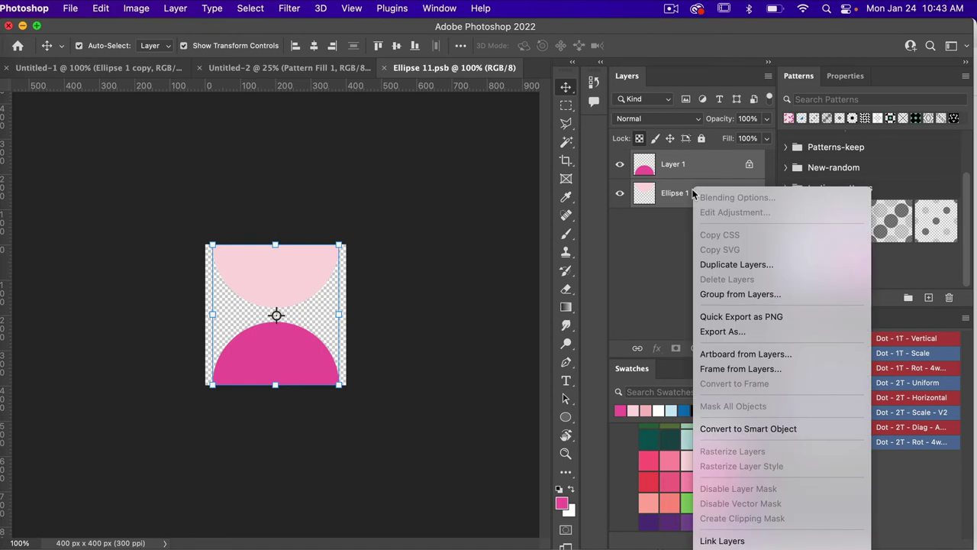
click(743, 428)
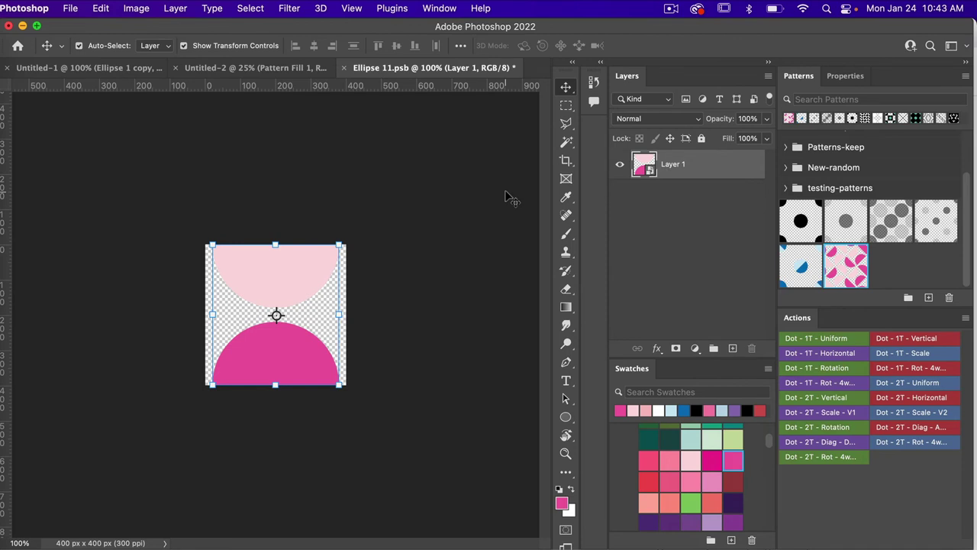
Scale the combined half-circles smart object to 90% about its center, and save and close the contents
key(super+t)
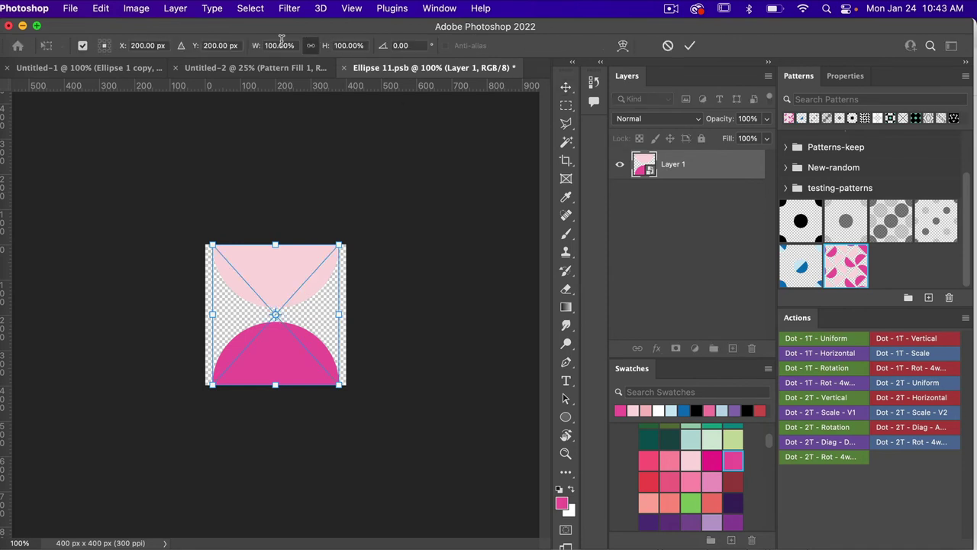
click(281, 45)
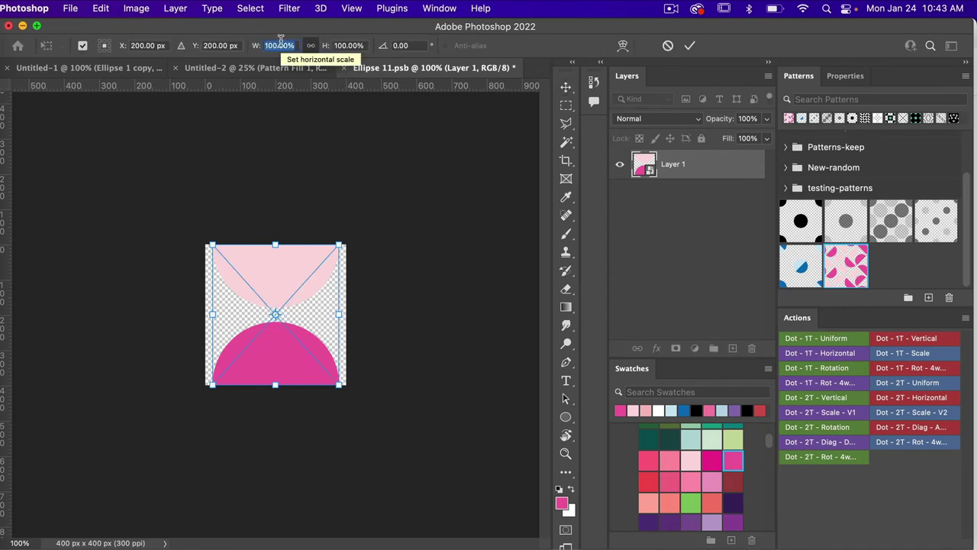
text(75)
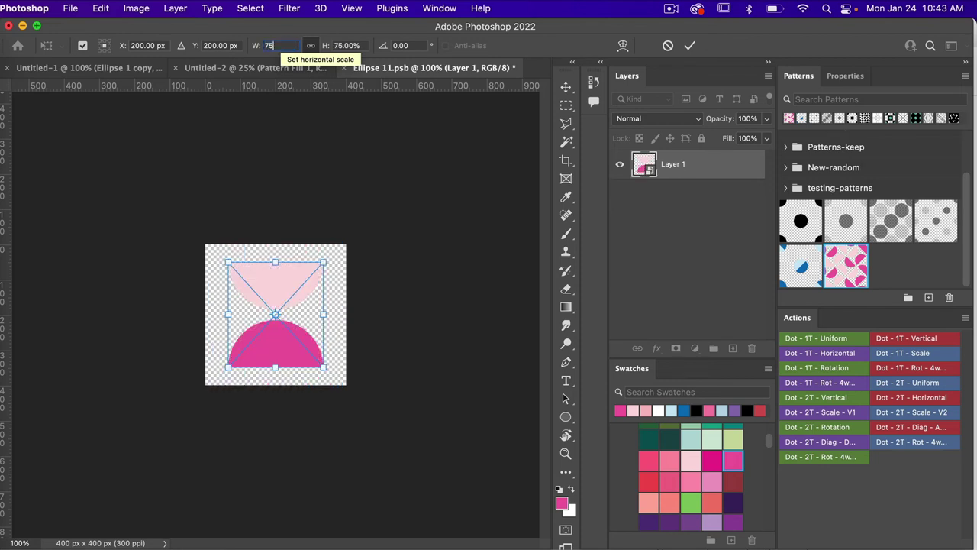
double_click(282, 45)
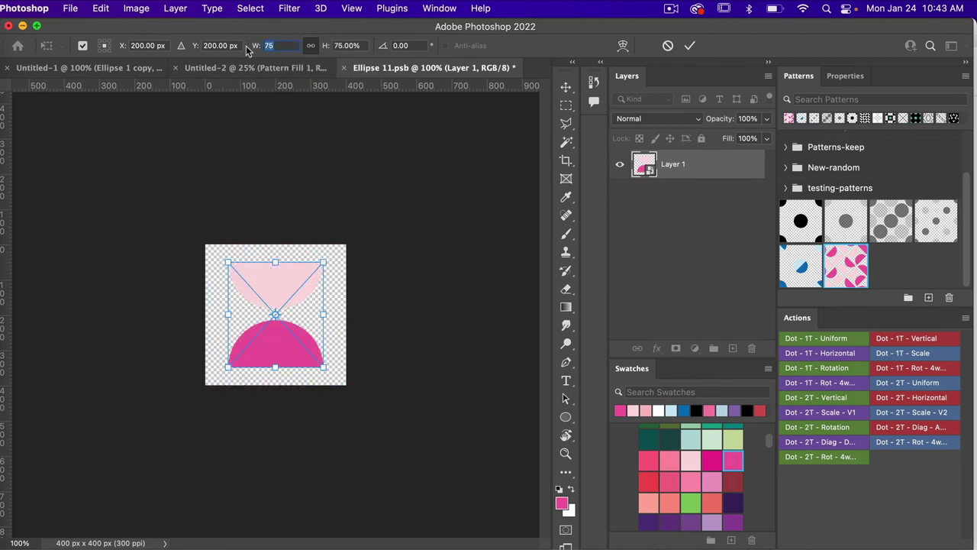
text(90)
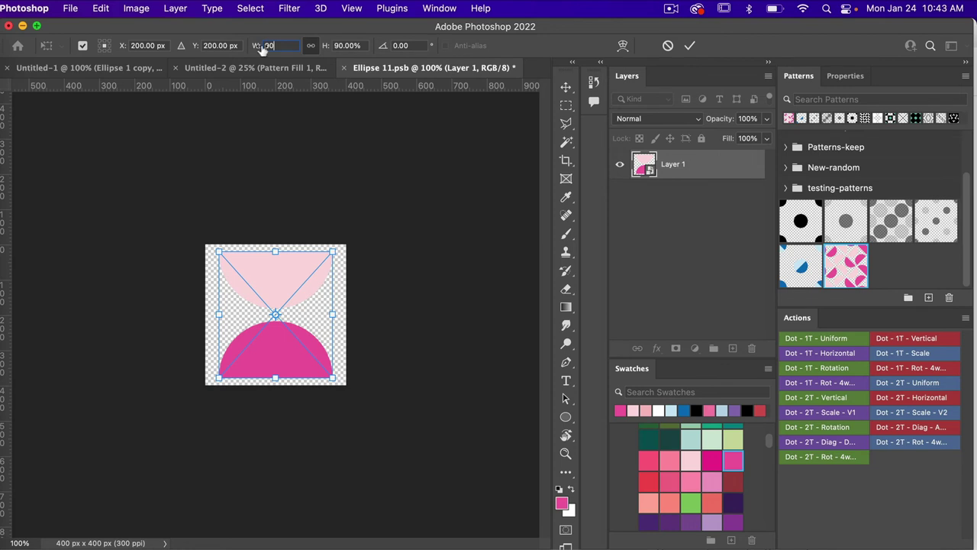
click(688, 47)
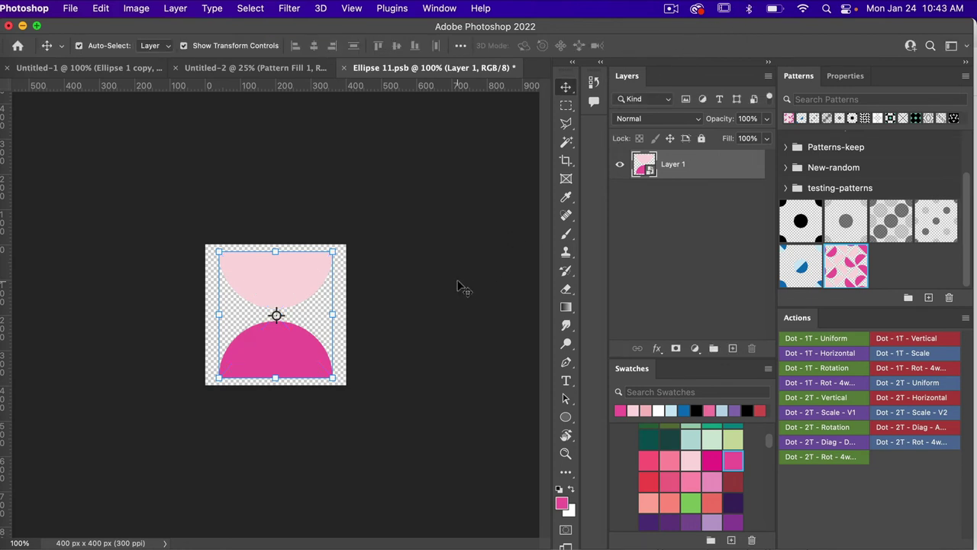
key(super+s)
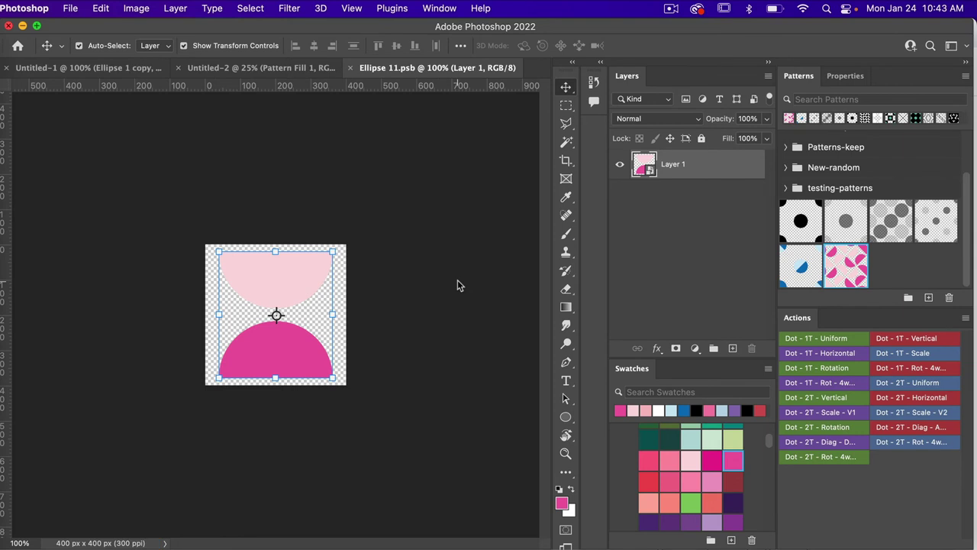
key(super+w)
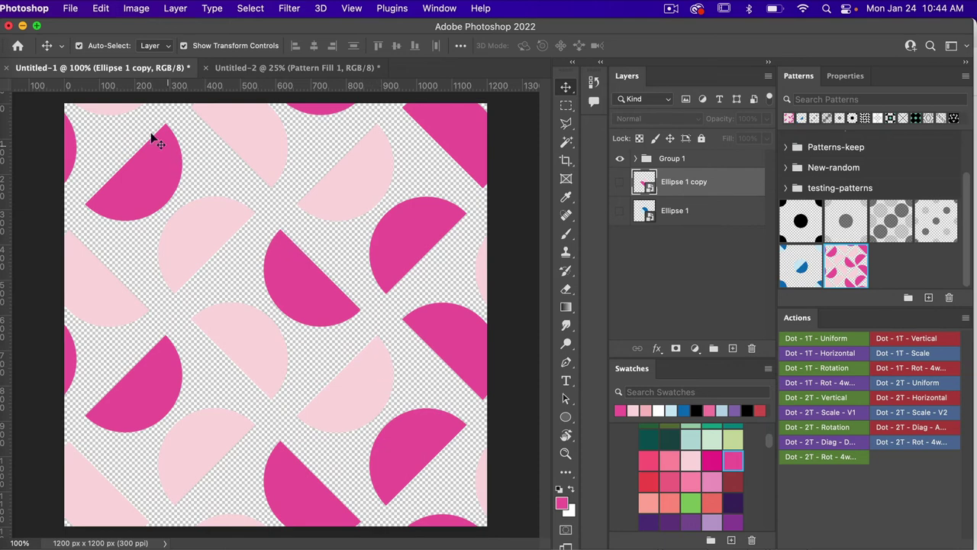
Define the updated Untitled-1 tile as a new pattern with the default name and apply it to Pattern Fill 1 in Untitled-2
click(100, 11)
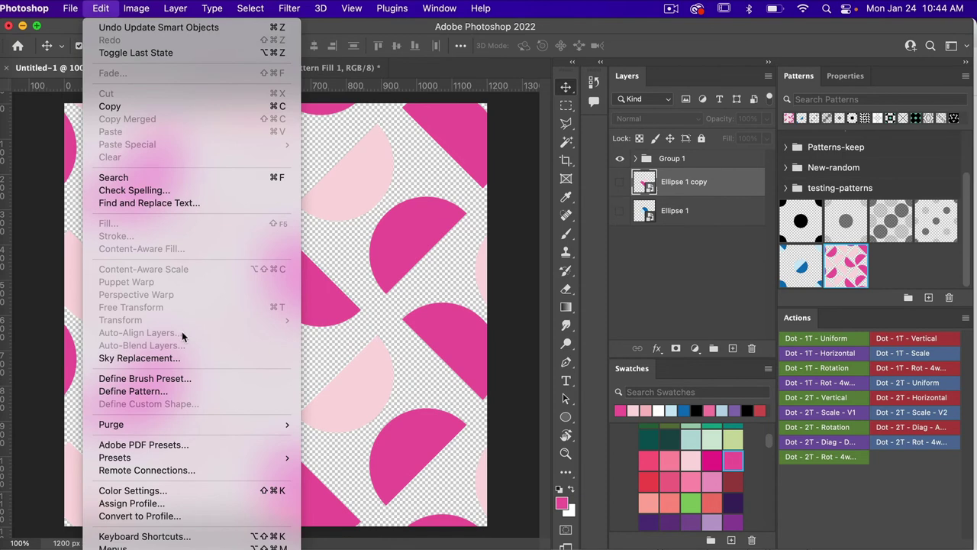
click(141, 378)
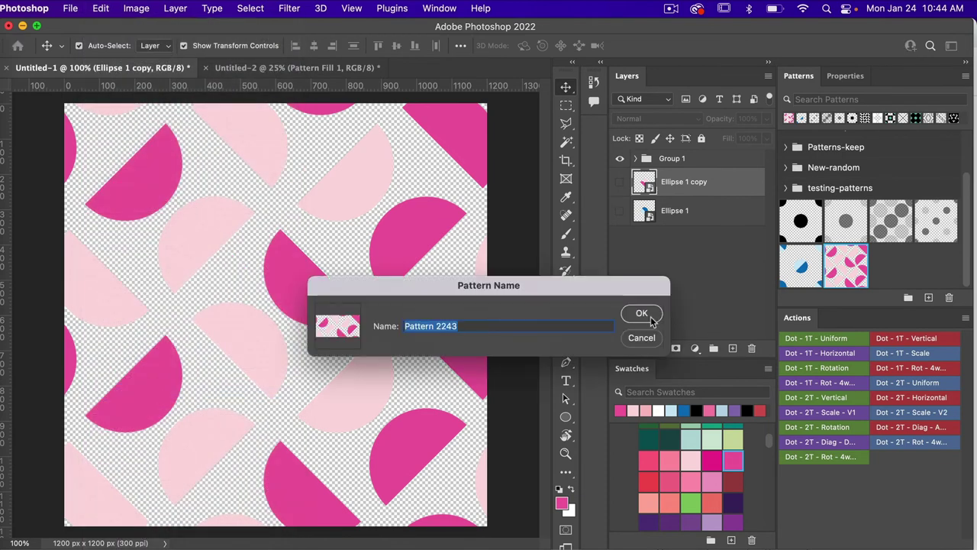
click(639, 311)
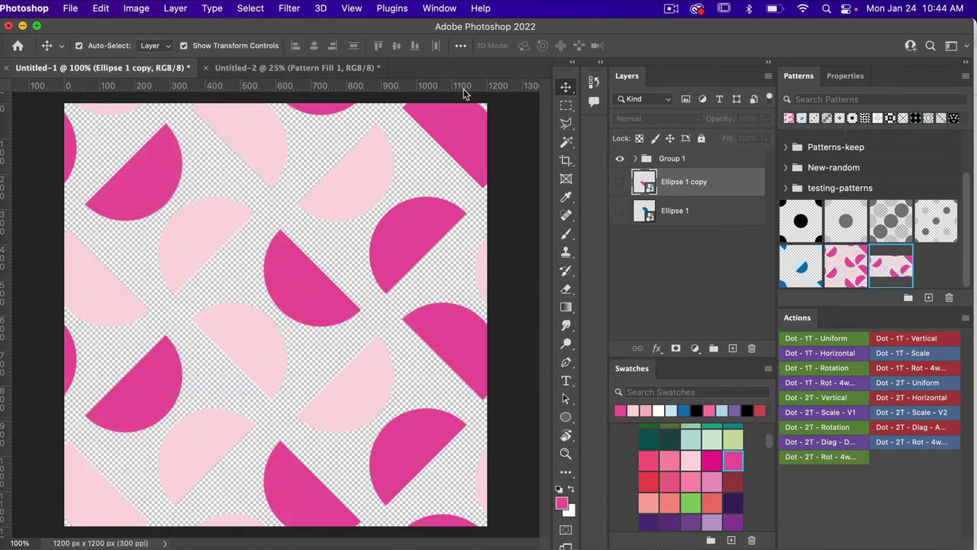
click(353, 70)
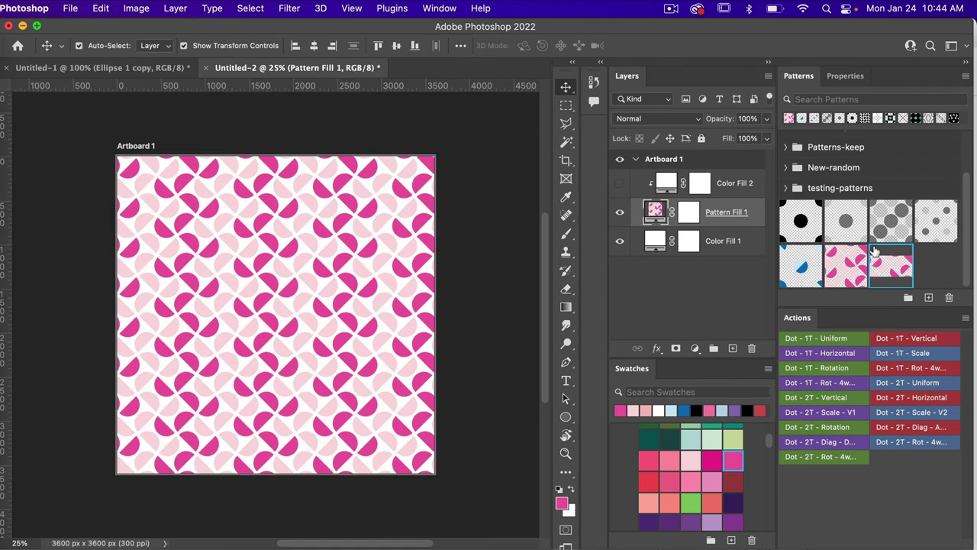
click(891, 263)
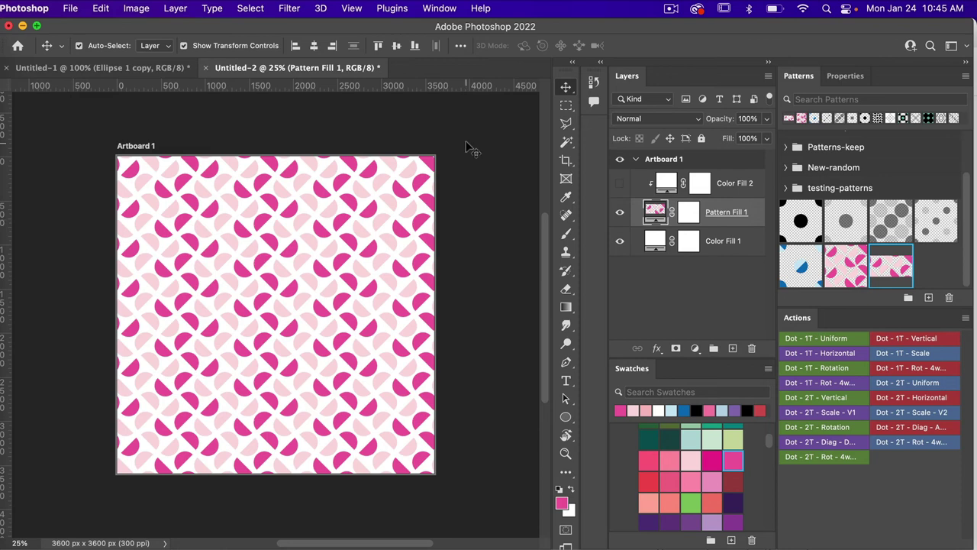
Delete Group 1 together with its contents in Untitled-1
click(108, 68)
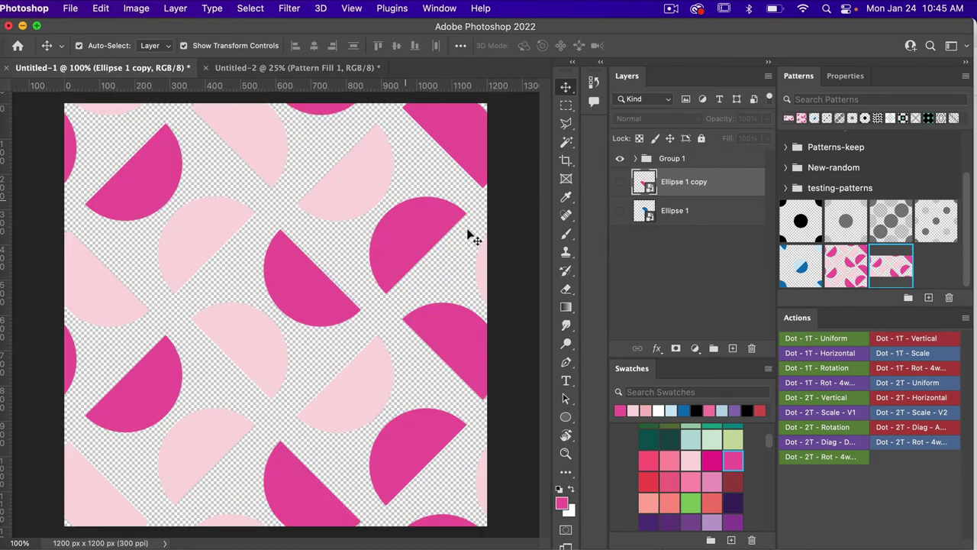
click(683, 165)
click(751, 349)
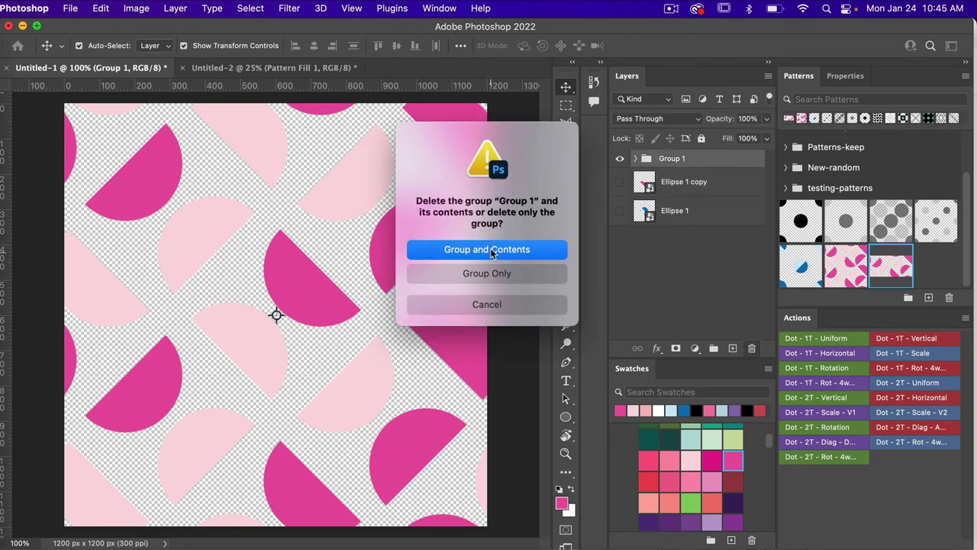
click(493, 255)
Add a new empty layer above Ellipse 1 copy and reset the foreground and background colors to their defaults
click(733, 349)
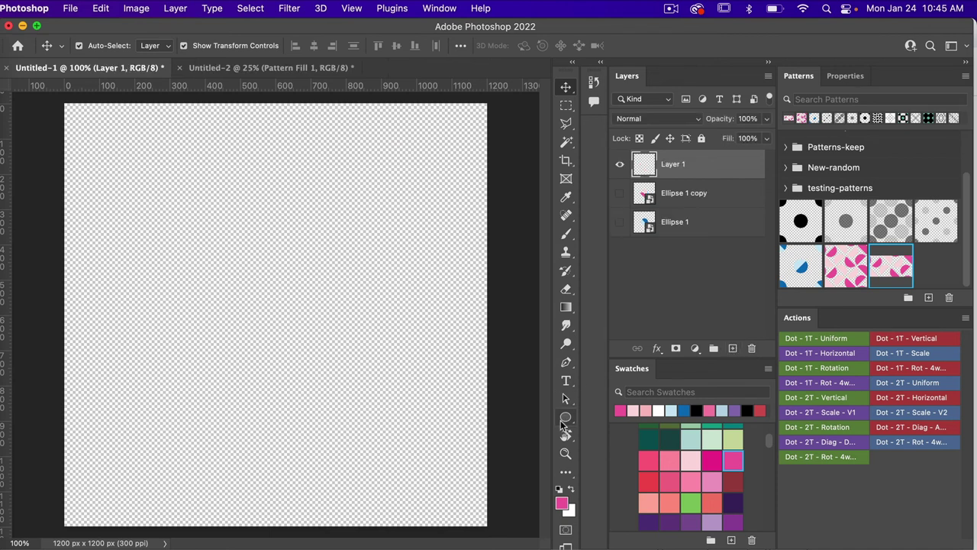
key(d)
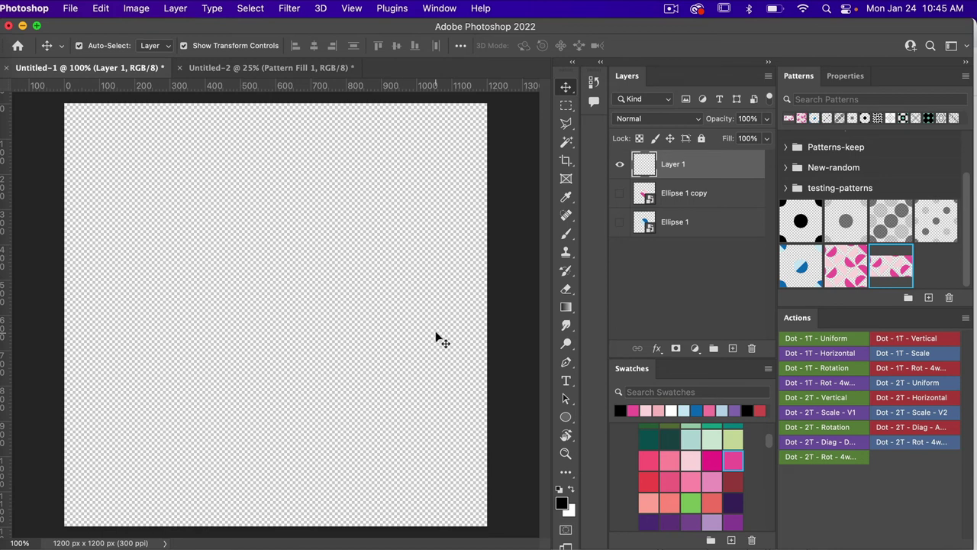
Draw a black circle about 518 px in diameter on the Untitled-1 tile and run the Dot - 1T - Scale action on it
key(u)
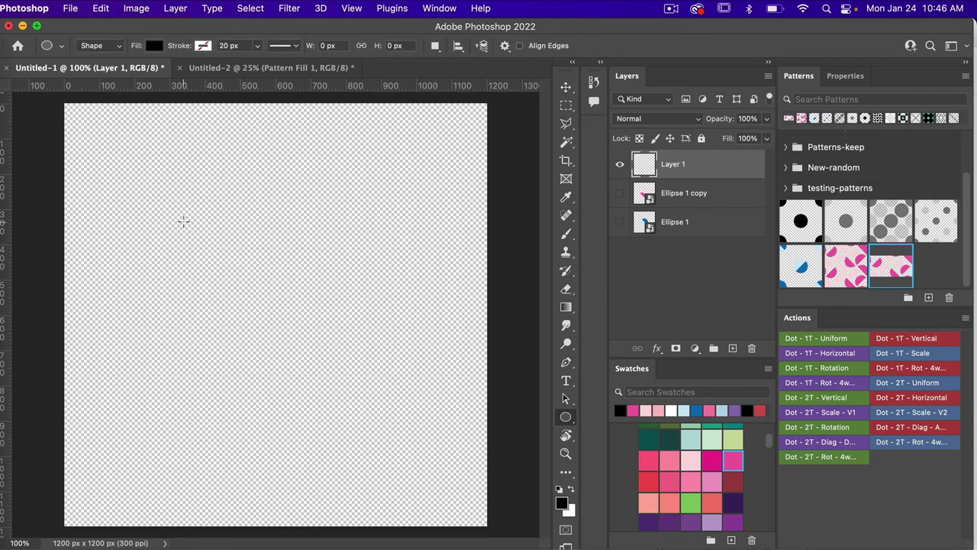
drag(184, 221, 275, 313)
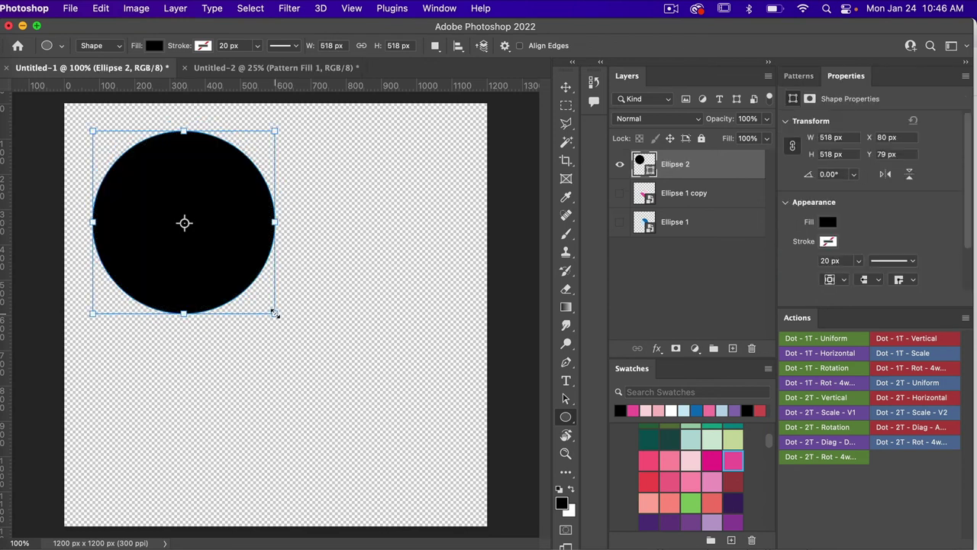
click(931, 358)
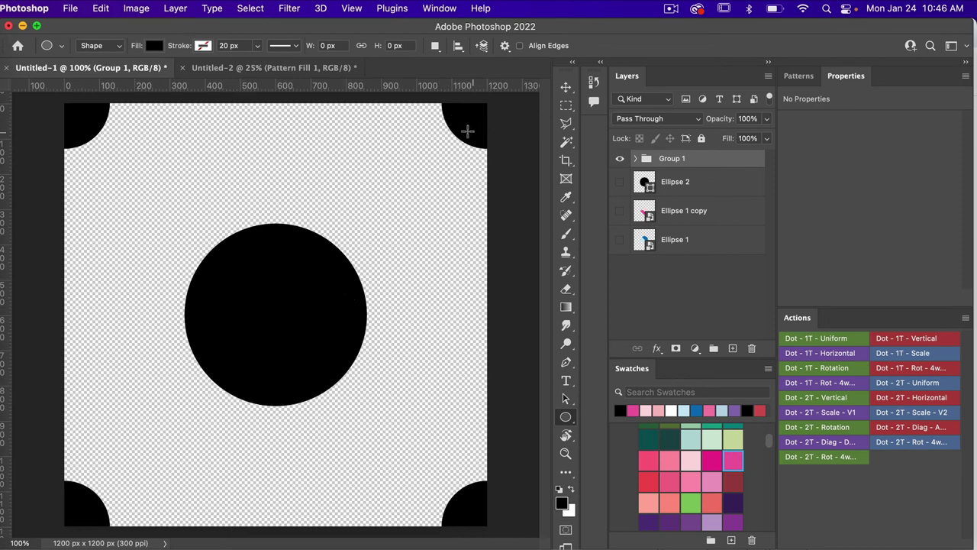
Apply the newly generated black dot pattern to Pattern Fill 1 in Untitled-2
click(281, 69)
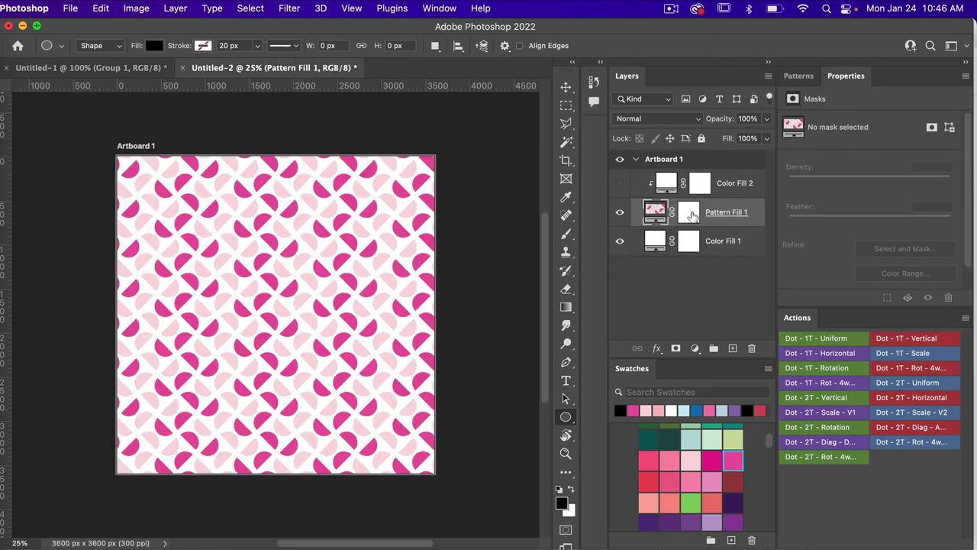
click(798, 76)
click(936, 266)
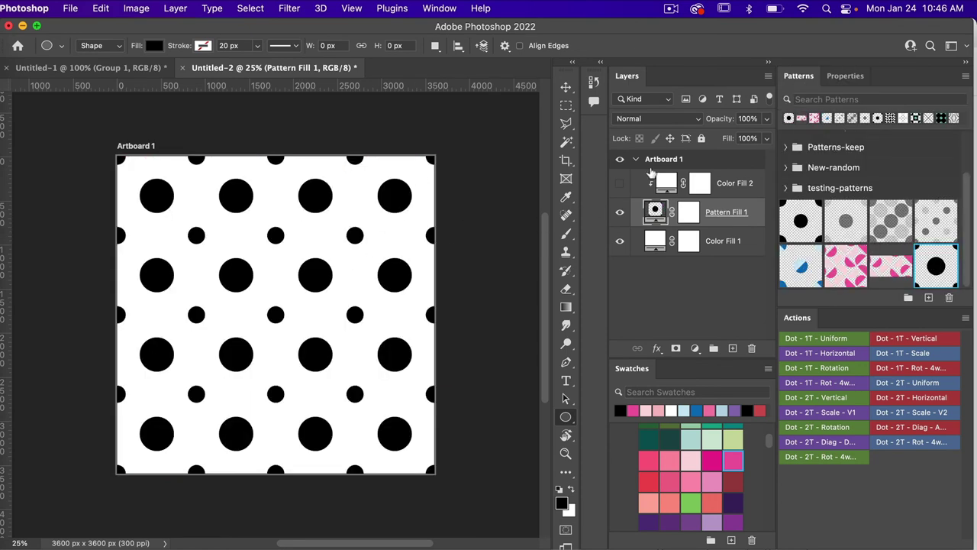
Show Color Fill 2 and recolor it pale teal for the dots, and set the Color Fill 1 background to dark teal
click(620, 183)
click(672, 181)
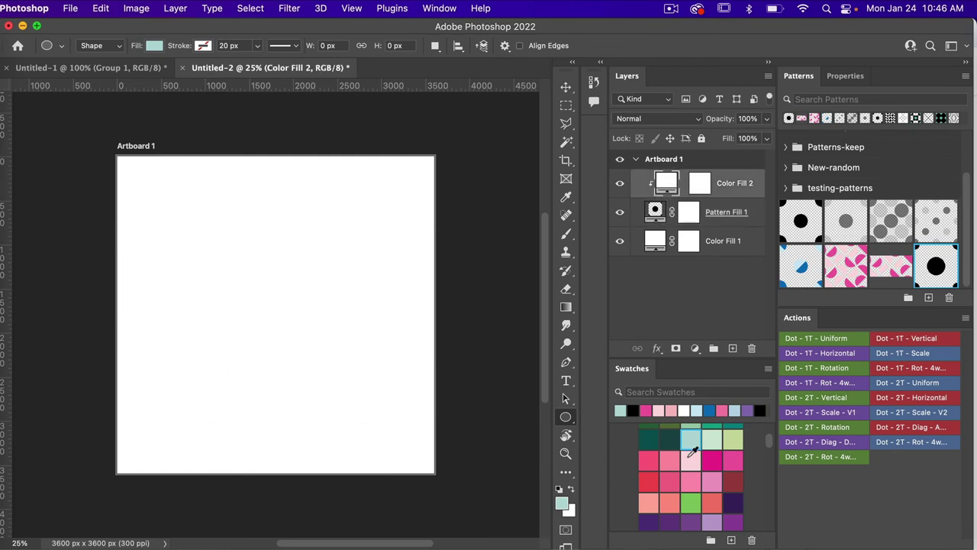
click(690, 440)
click(669, 439)
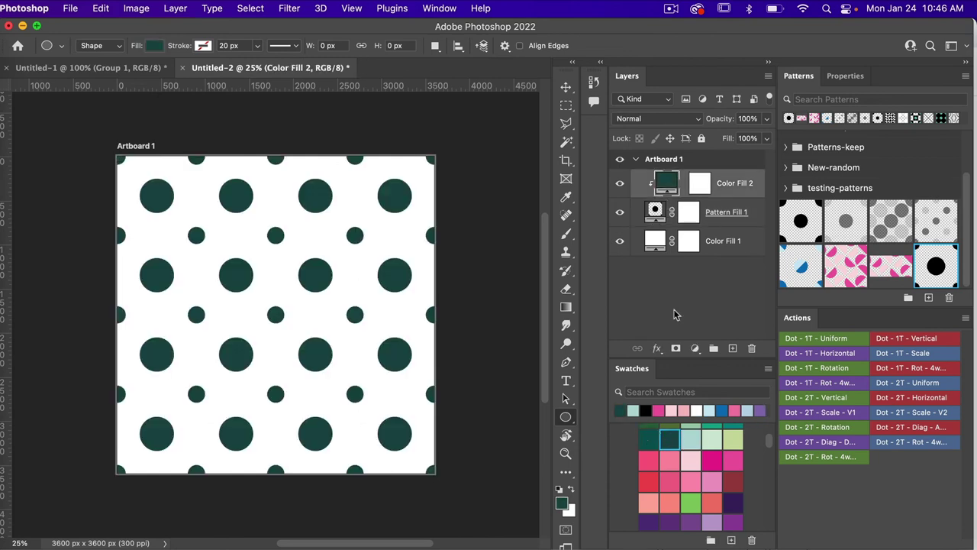
click(690, 440)
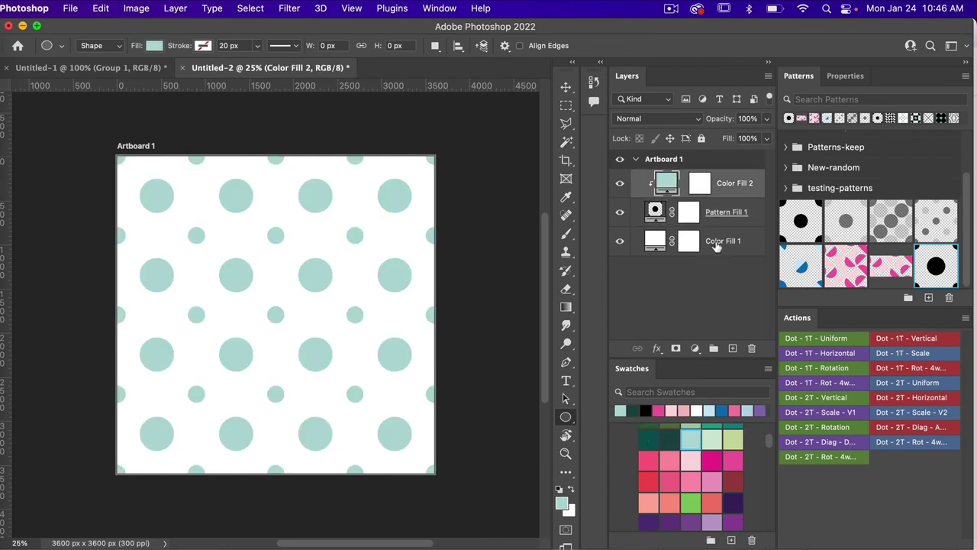
click(717, 243)
click(648, 439)
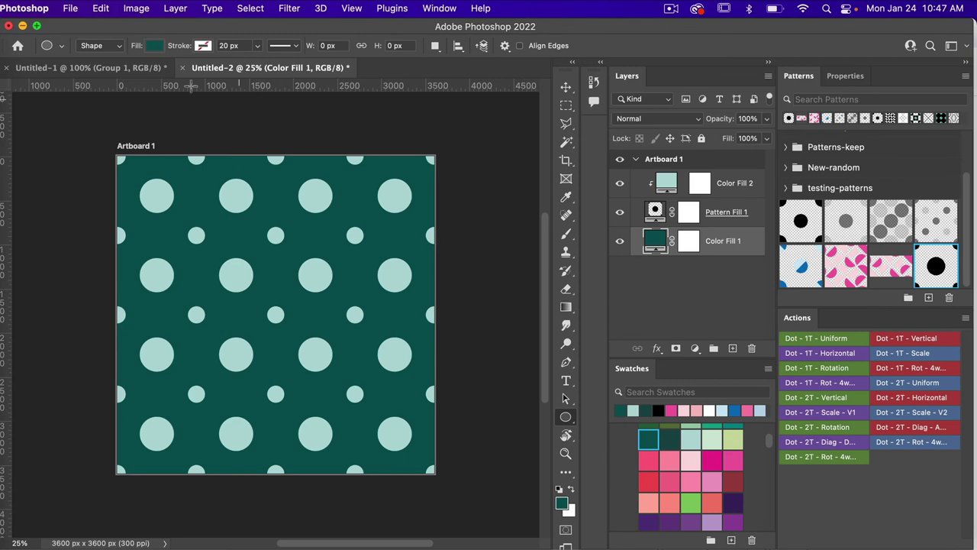
Delete Group 1 with its contents in Untitled-1 and make the Ellipse 2 layer visible
click(145, 68)
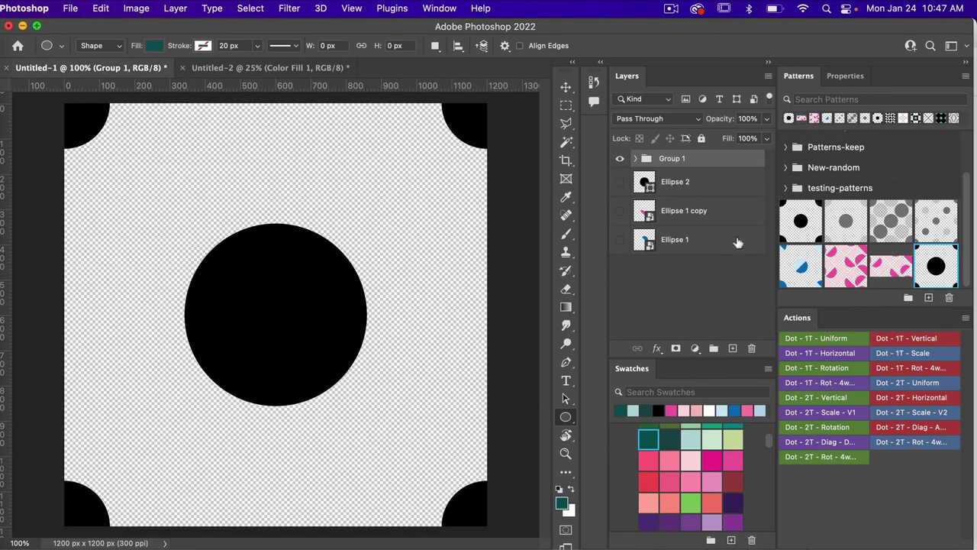
click(751, 348)
click(521, 255)
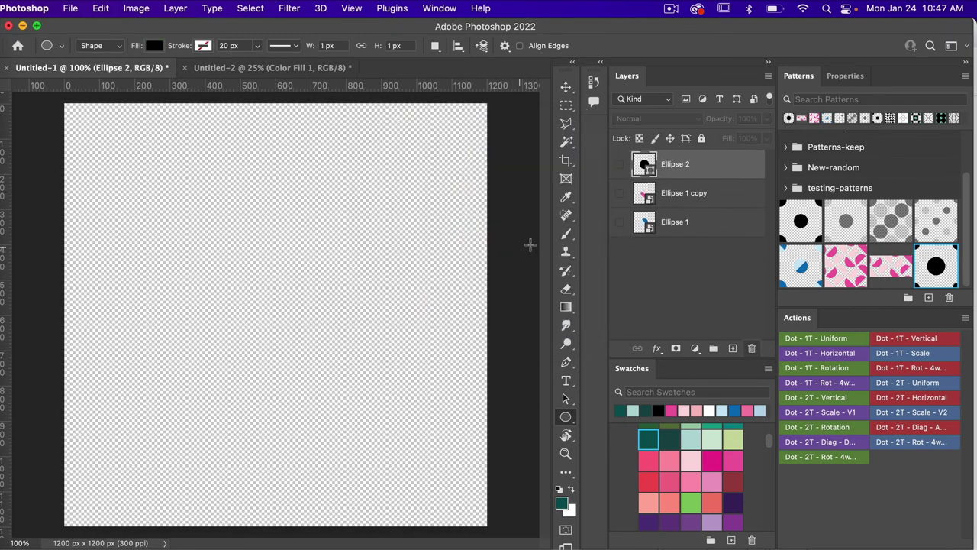
click(620, 164)
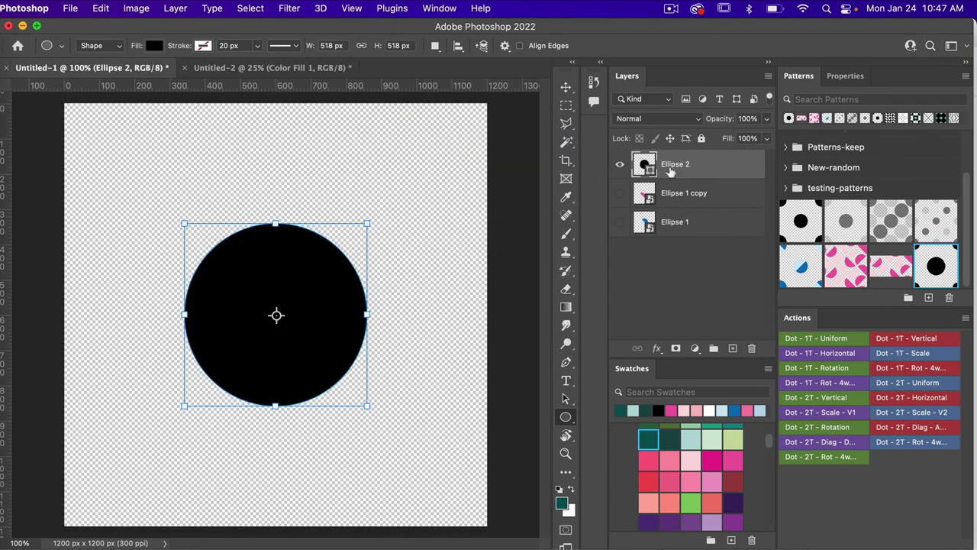
Run the Dot - 2T - Scale - V2 action on Ellipse 2 and apply the resulting pattern to Pattern Fill 1 in Untitled-2
click(926, 415)
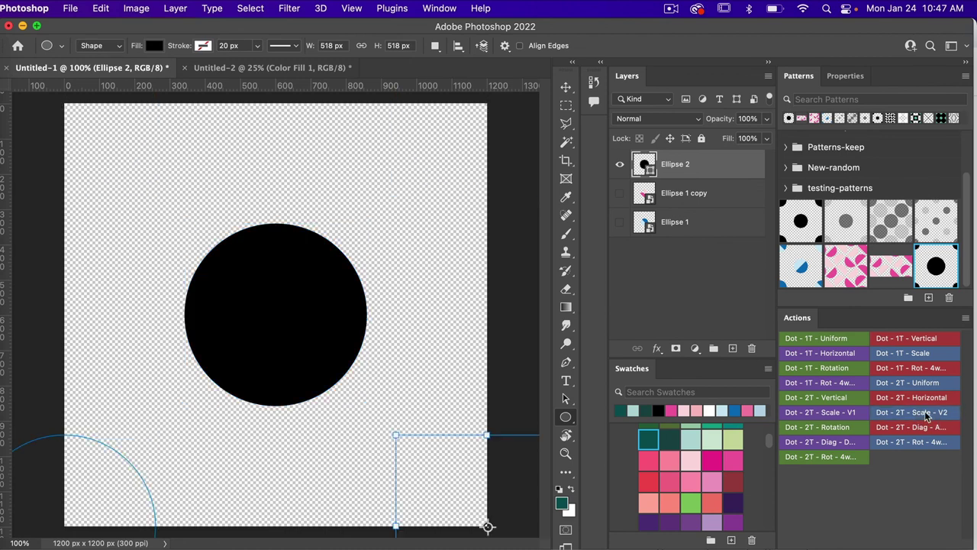
click(336, 70)
click(734, 219)
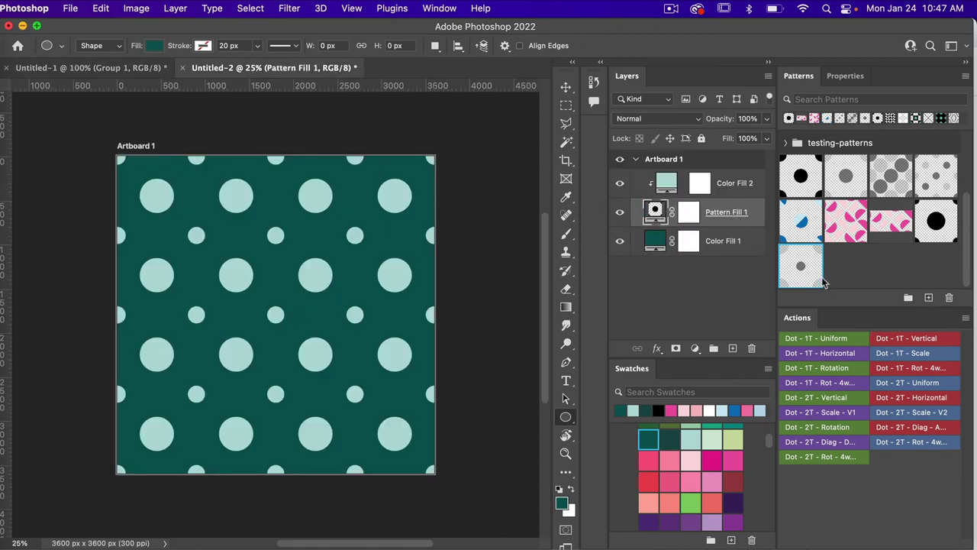
click(802, 272)
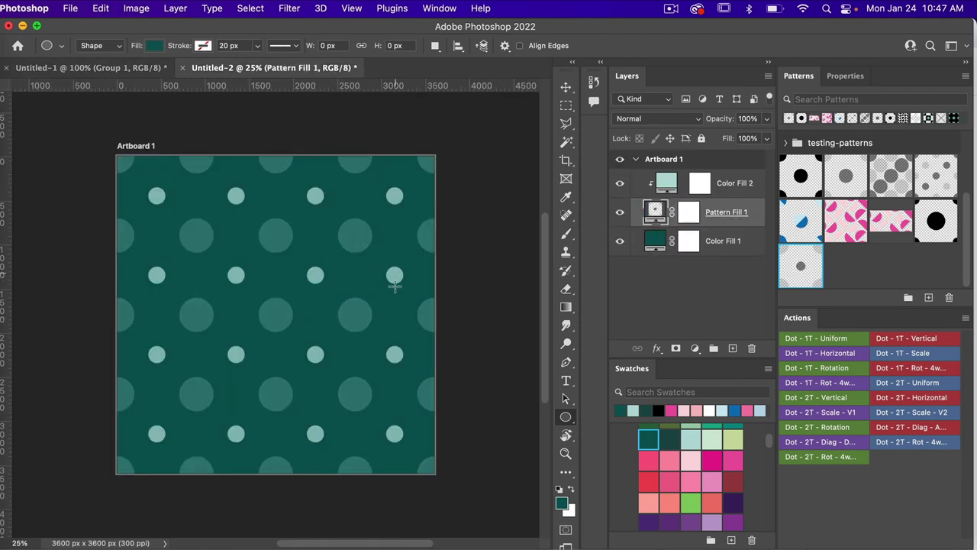
Remove the Scale - V2 dot group and its contents from Untitled-1 and turn Ellipse 2 back on
click(166, 69)
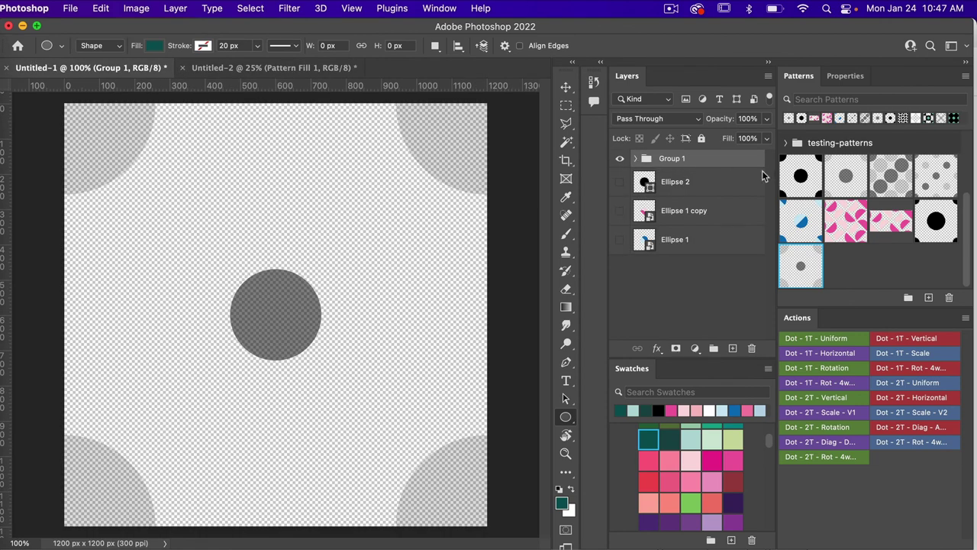
click(751, 348)
click(484, 250)
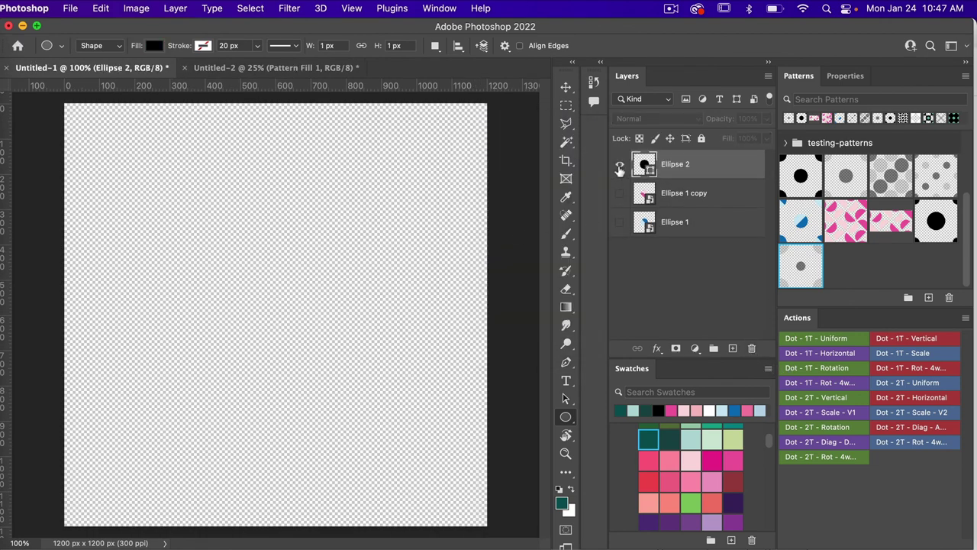
click(619, 164)
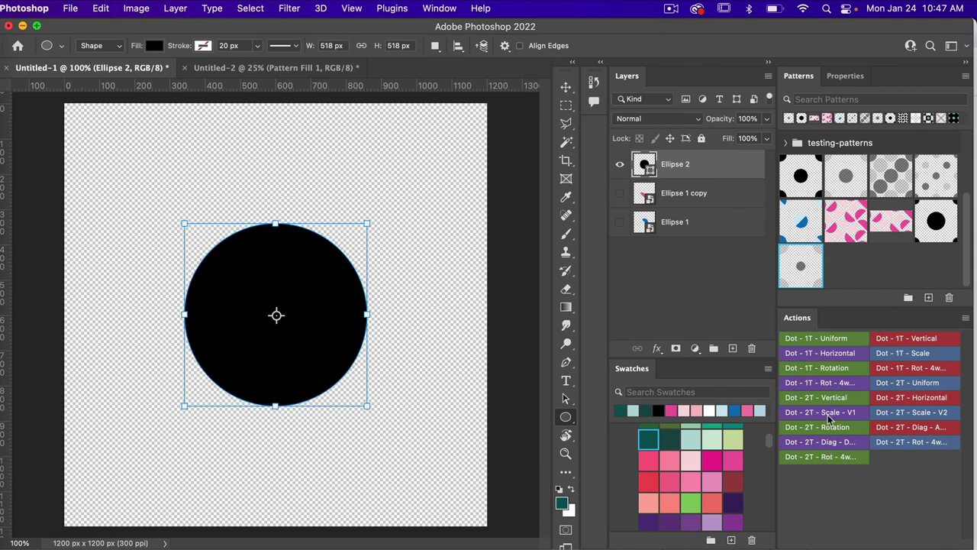
Run the Dot - 2T - Scale - V1 action on Ellipse 2 and apply the resulting pattern to Pattern Fill 1 in Untitled-2
click(827, 413)
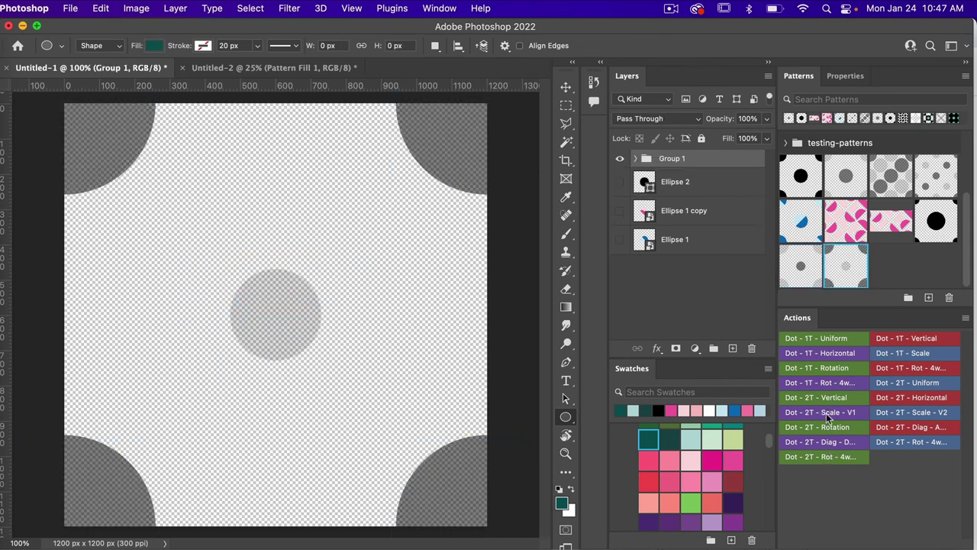
click(319, 72)
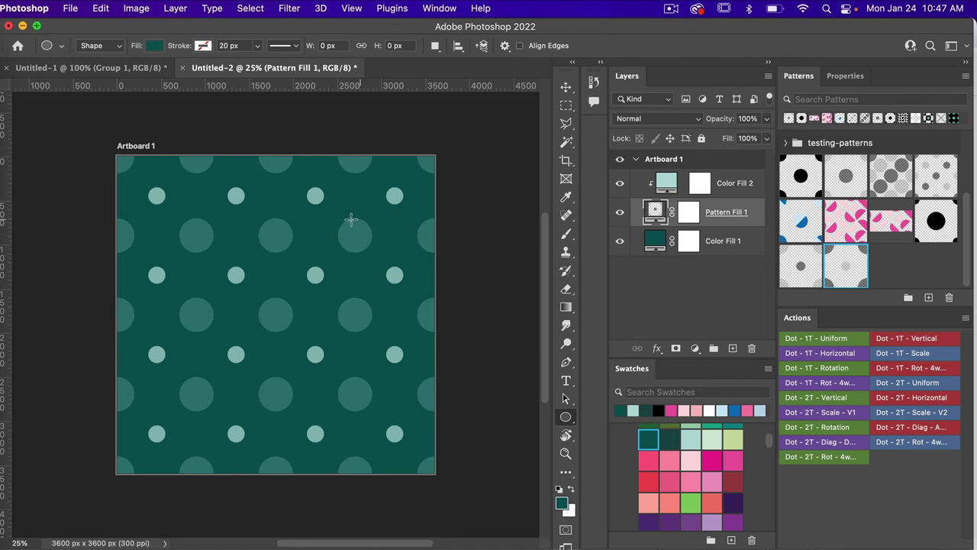
click(850, 273)
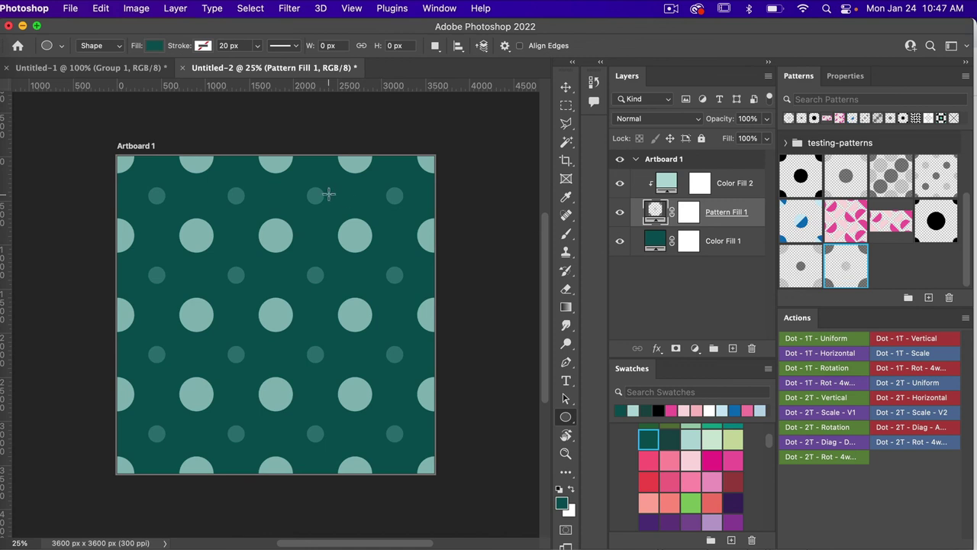